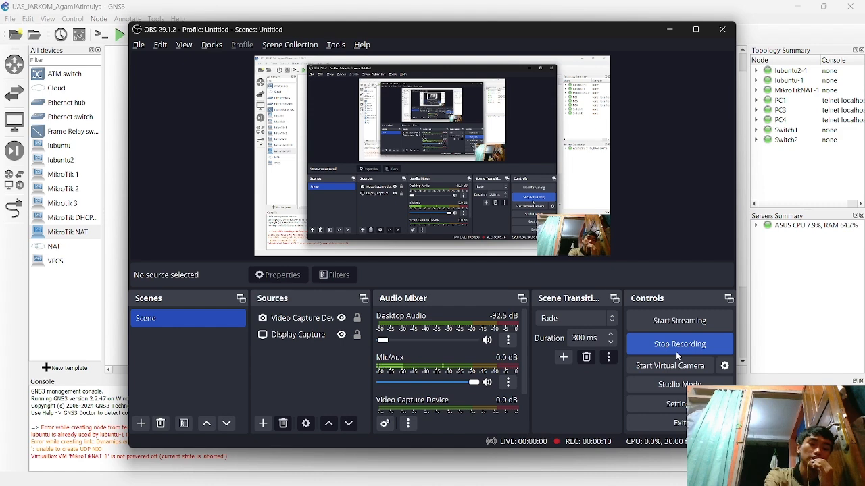
pyautogui.hotkey('alt', 'Tab')
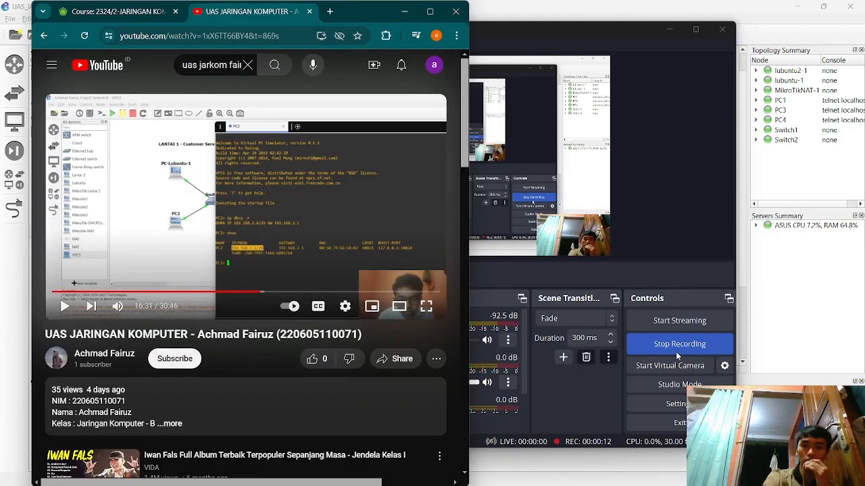
# - Switch to Chrome and show the 'Course: 2324/2-JARINGAN KOM…' page listing the UAS exam tasks
pyautogui.click(114, 11)
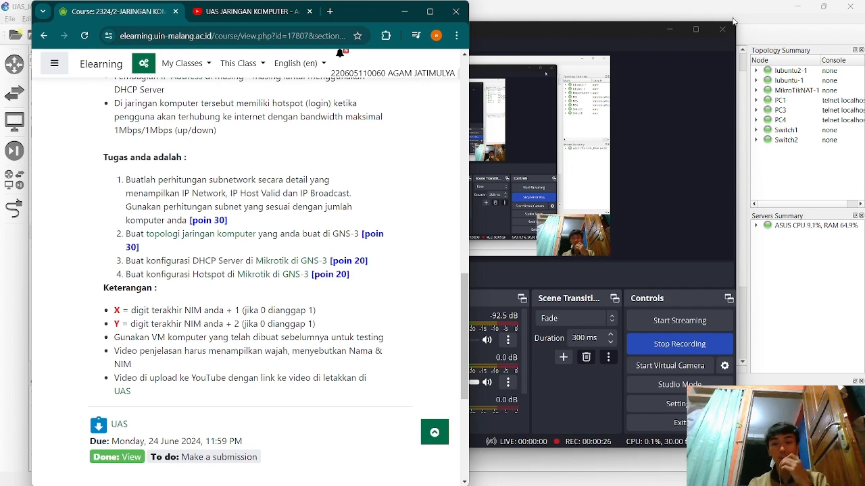
pyautogui.click(675, 15)
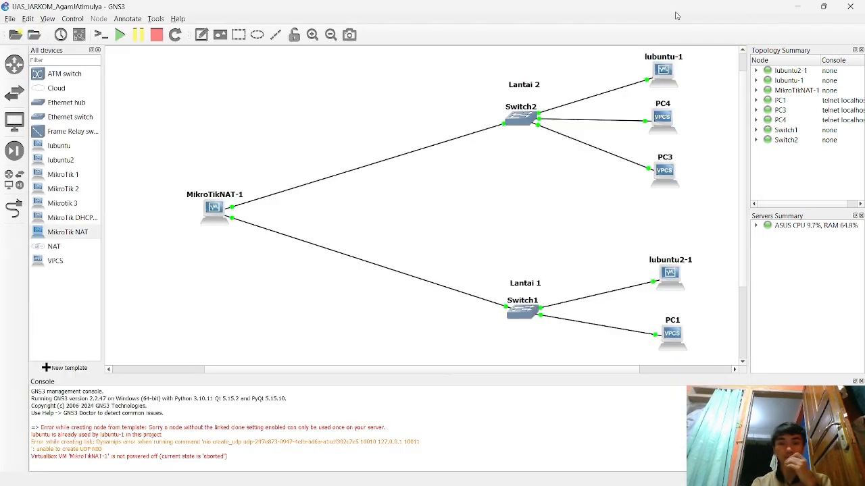
pyautogui.hotkey('alt', 'Tab')
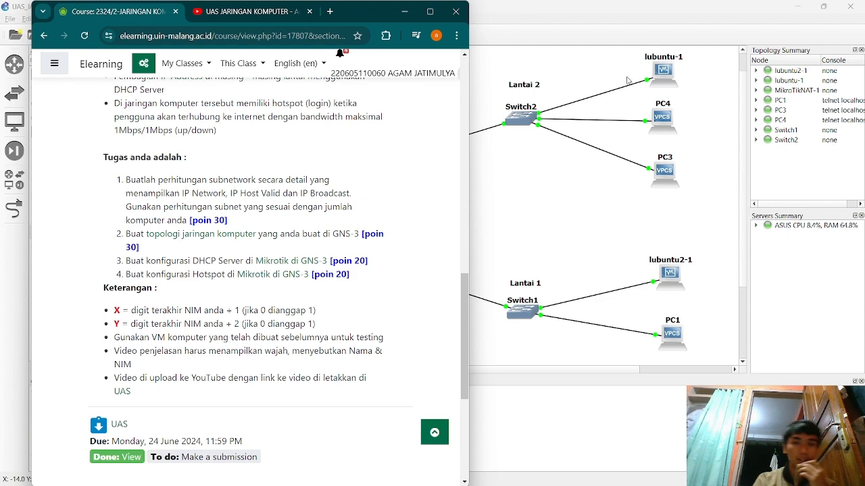
pyautogui.moveTo(463, 283); pyautogui.dragTo(450, 164)
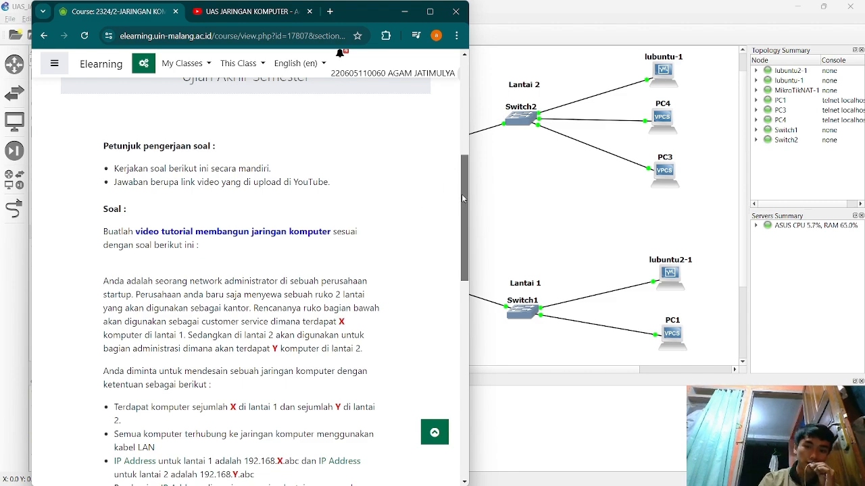
pyautogui.moveTo(462, 197); pyautogui.dragTo(459, 290)
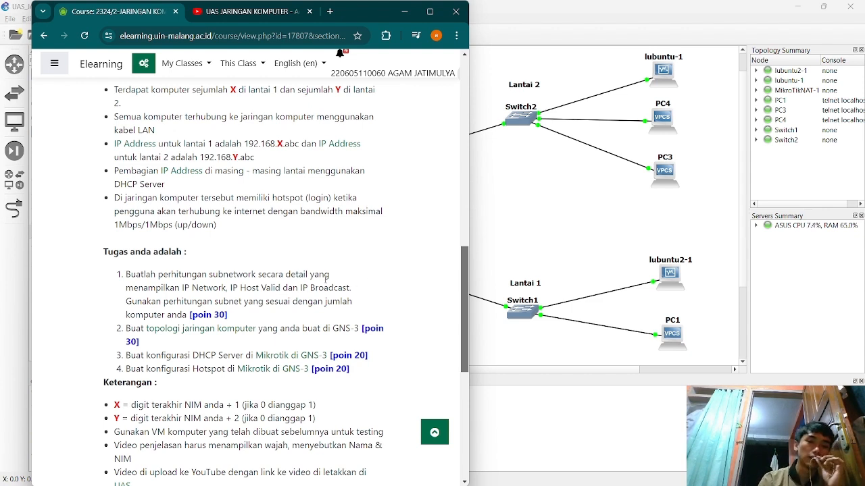
pyautogui.moveTo(464, 289); pyautogui.dragTo(464, 270)
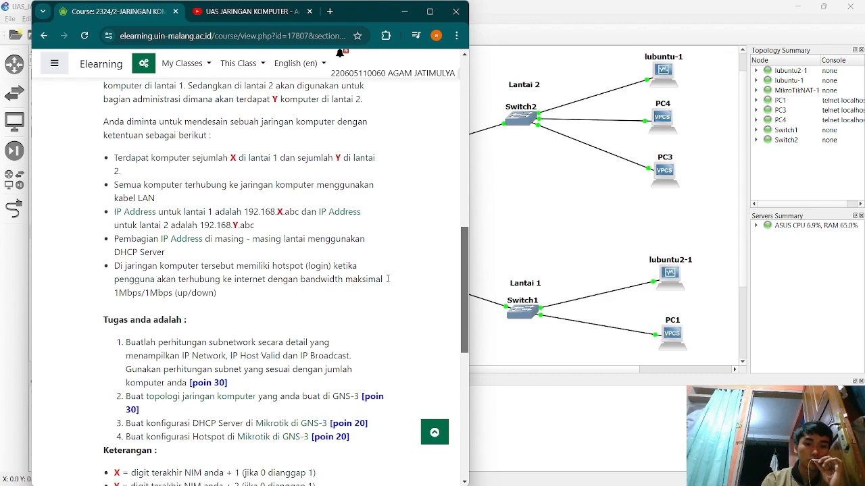
pyautogui.moveTo(460, 271); pyautogui.dragTo(462, 298)
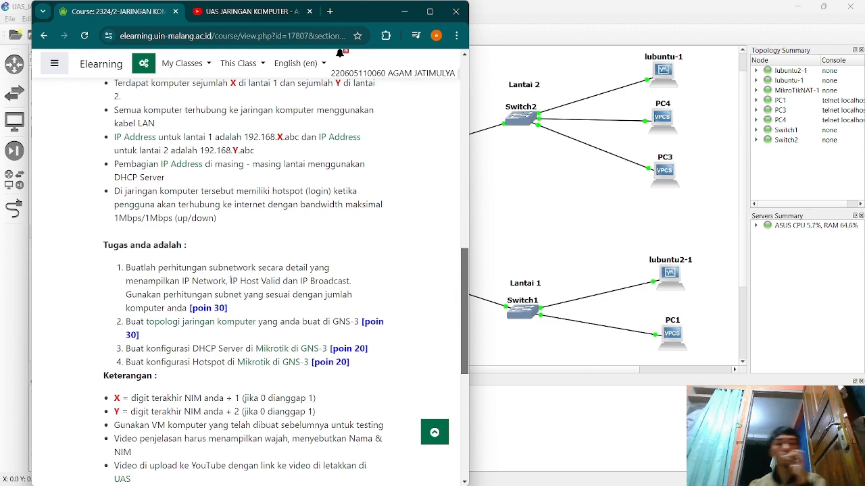
pyautogui.hotkey('alt', 'Tab')
pyautogui.hotkey('alt', 'Tab')
pyautogui.hotkey('alt', 'Tab')
pyautogui.hotkey('alt', 'Tab')
pyautogui.hotkey('alt', 'Tab')
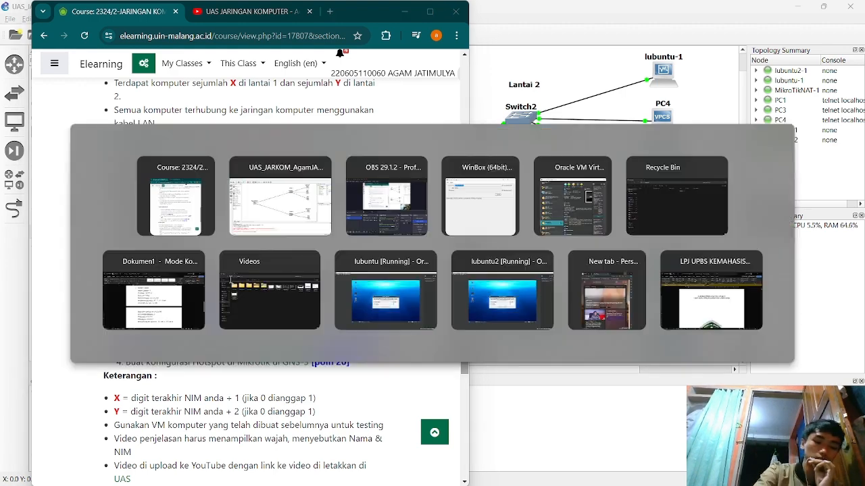
# - Show Dokumen1's LANTAI 1 - Costumer answer: /29, mask 255.255.255.248, 6 hosts, network 192.168.2.0
pyautogui.hotkey('alt', 'Tab')
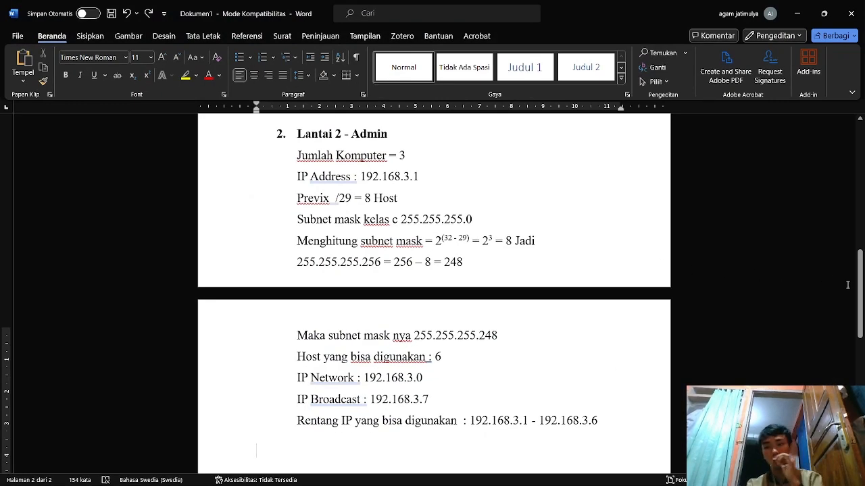
pyautogui.moveTo(860, 291); pyautogui.dragTo(692, 183)
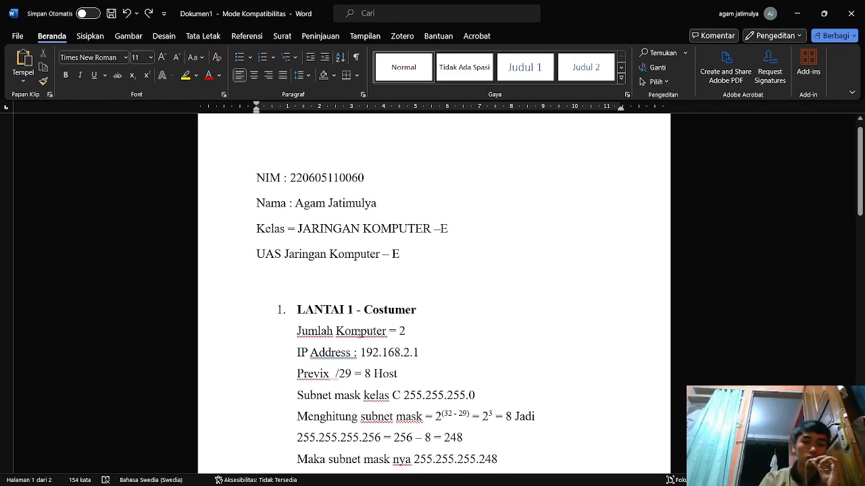
pyautogui.hotkey('alt', 'Tab')
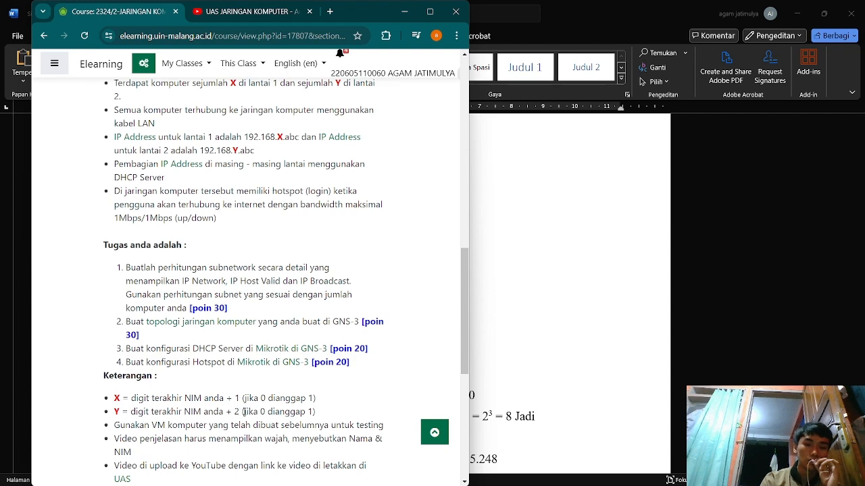
pyautogui.click(512, 345)
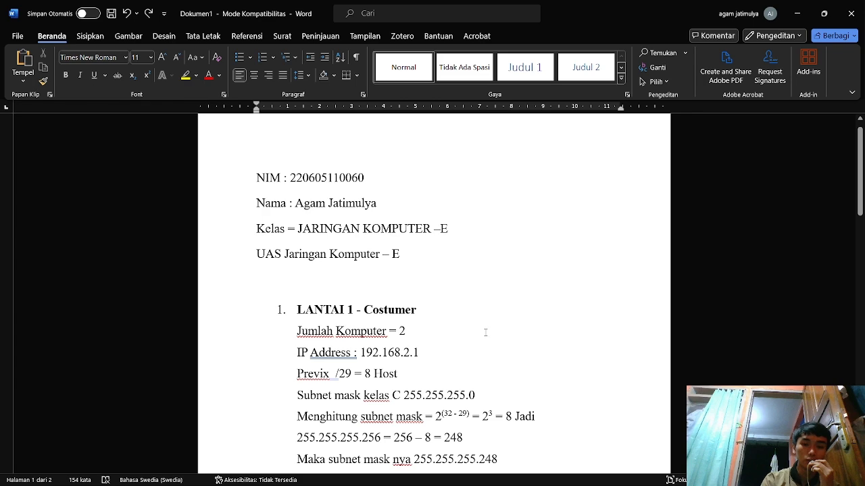
pyautogui.moveTo(862, 171); pyautogui.dragTo(862, 183)
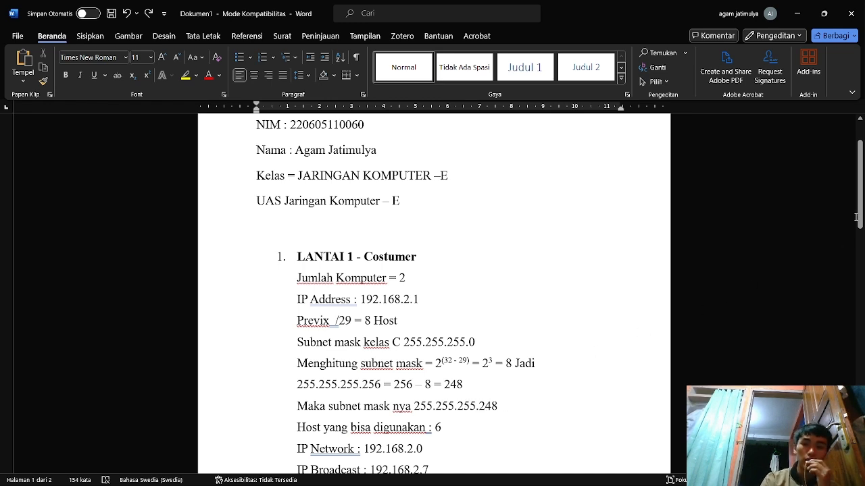
pyautogui.scroll(-3, 862, 203)
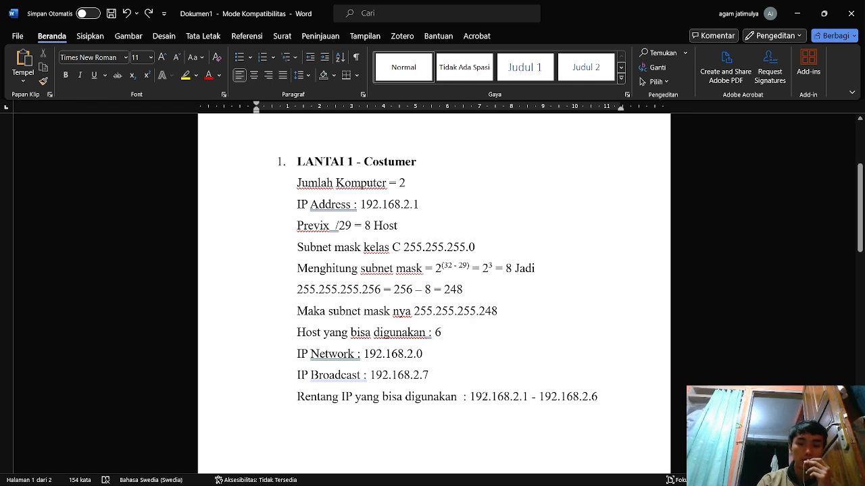
pyautogui.moveTo(471, 397); pyautogui.dragTo(597, 397)
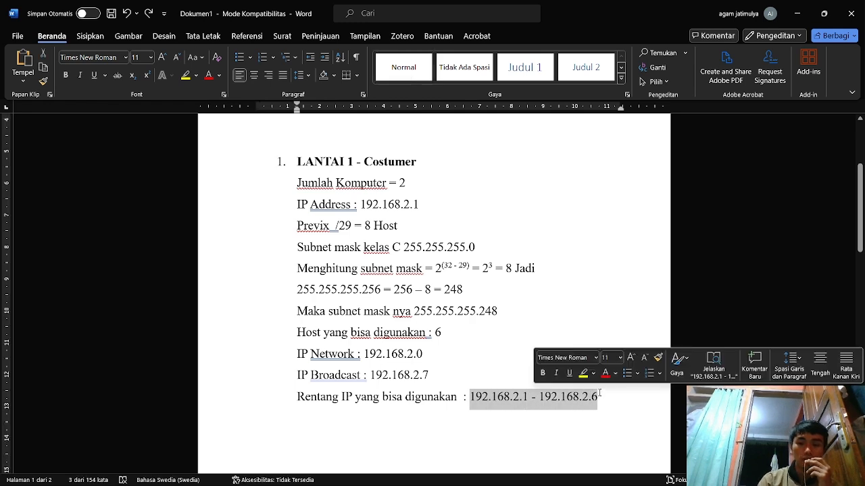
pyautogui.click(514, 331)
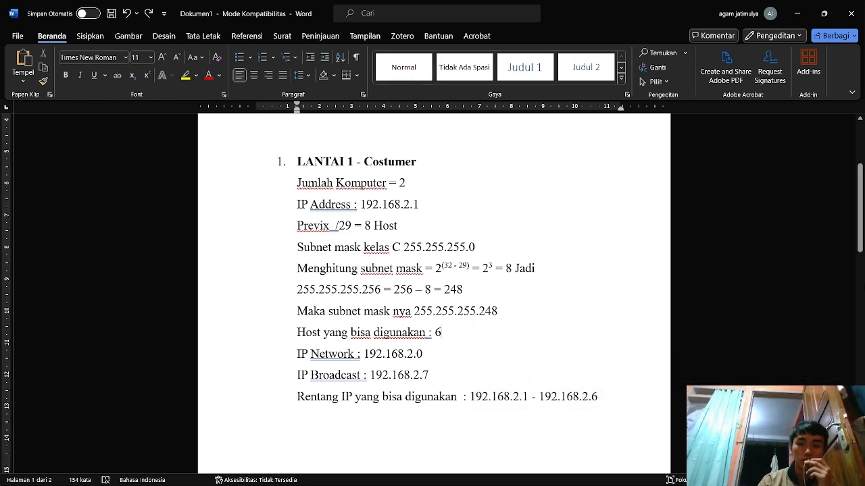
pyautogui.moveTo(862, 229); pyautogui.dragTo(863, 277)
# - Review the Lantai 2 - Admin range 192.168.3.1–192.168.3.6 in Word, then return to the e-learning page
pyautogui.scroll(-1, 386, 241)
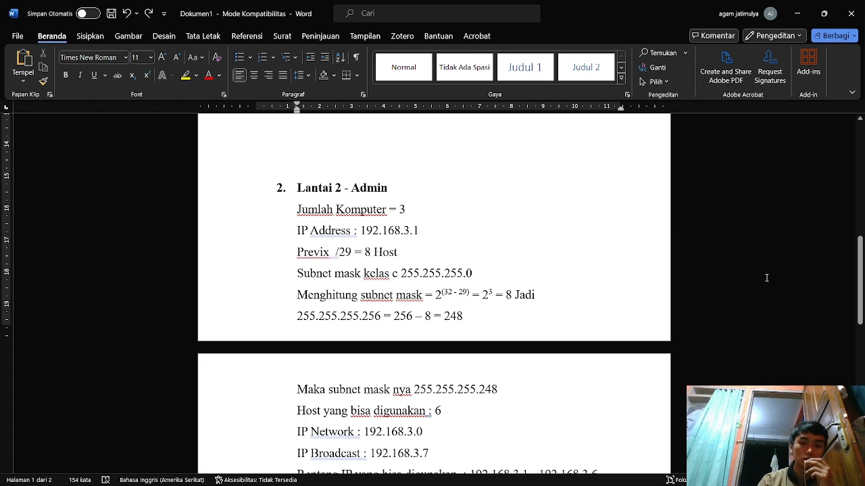
pyautogui.moveTo(863, 289); pyautogui.dragTo(863, 295)
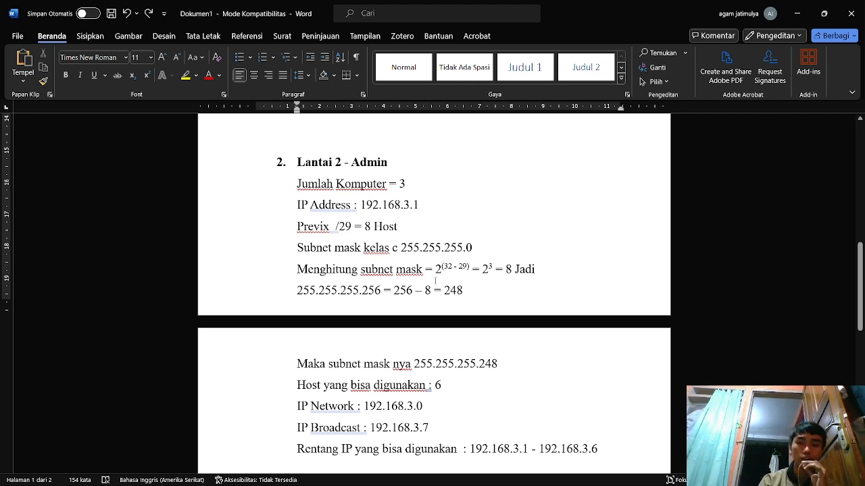
pyautogui.click(433, 347)
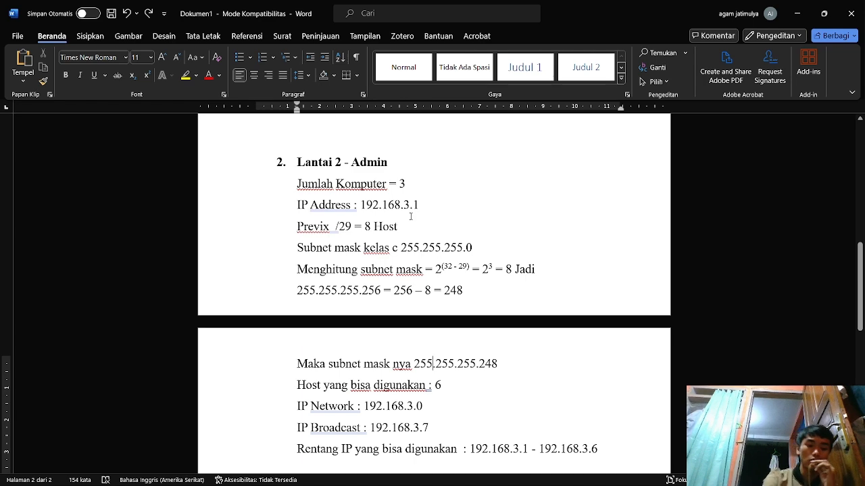
pyautogui.hotkey('alt', 'Tab')
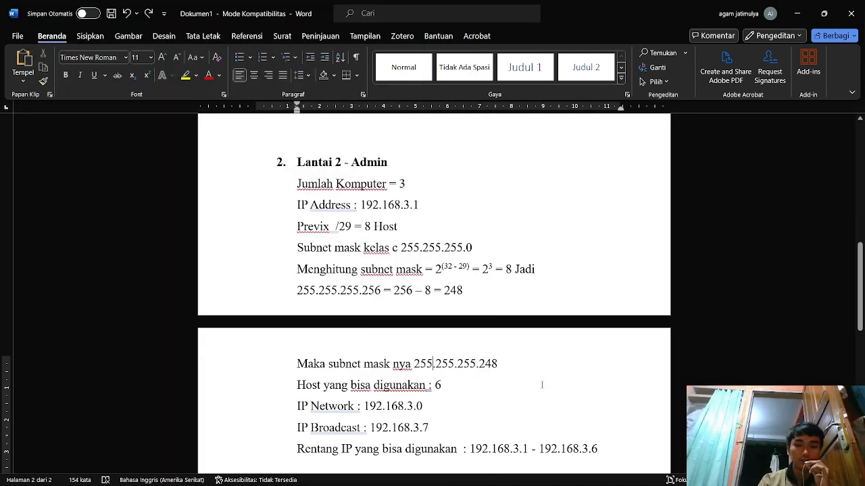
# - Bring up the GNS3 exam topology with MikroTikNAT-1, Switch1 (Lantai 1) and Switch2 (Lantai 2)
pyautogui.click(543, 388)
pyautogui.moveTo(860, 284)
pyautogui.mouseDown()
pyautogui.moveTo(860, 310)
pyautogui.moveTo(860, 299)
pyautogui.mouseUp()
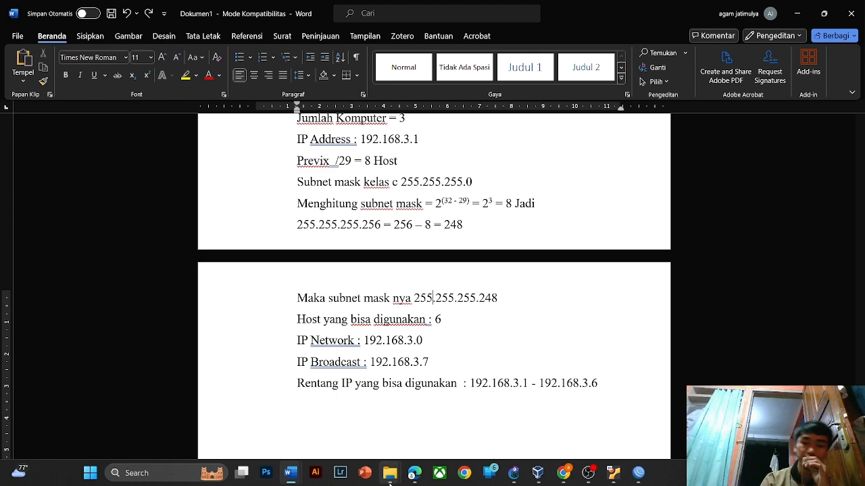
pyautogui.hotkey('alt', 'Tab')
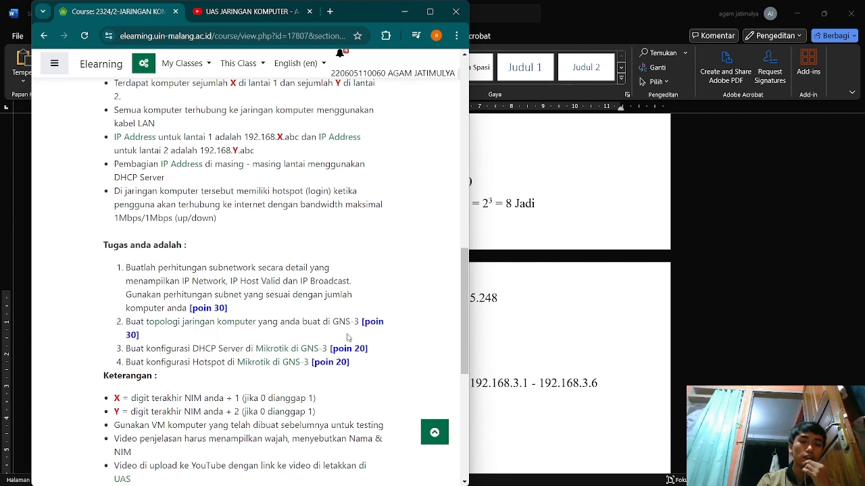
pyautogui.moveTo(597, 481)
pyautogui.click(513, 472)
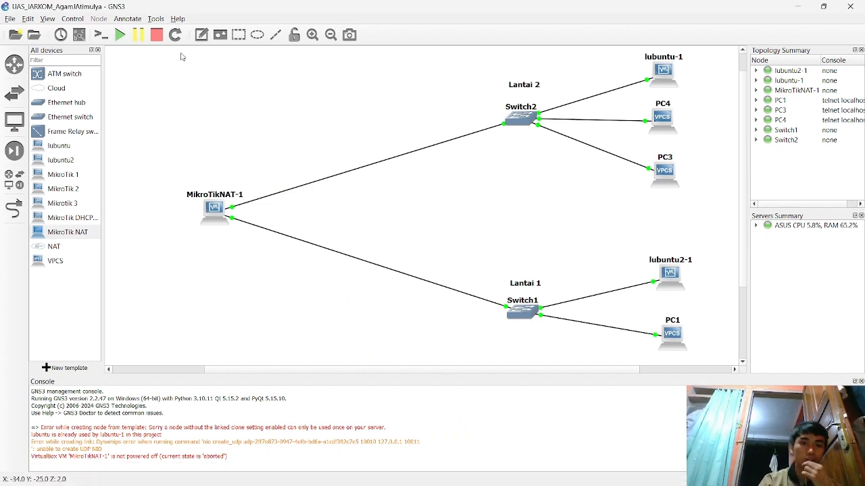
# - Stop all devices in the GNS3 topology, confirming the prompt, and bring up VirtualBox Manager
pyautogui.click(157, 34)
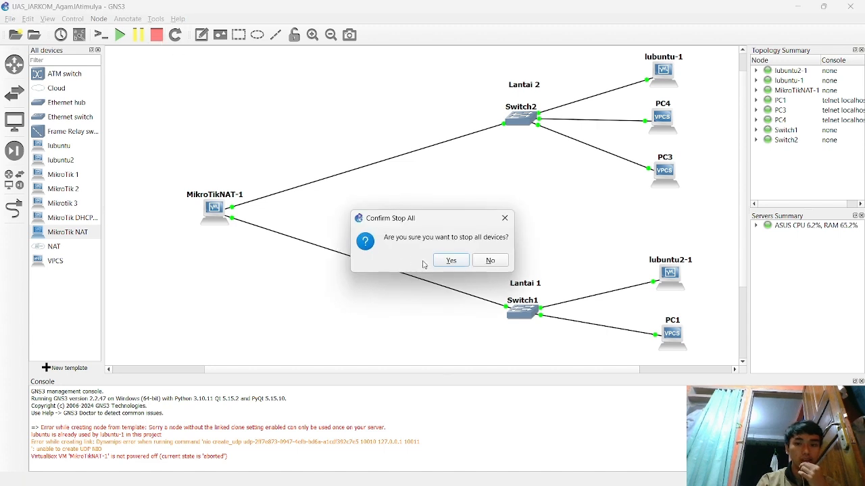
pyautogui.click(450, 261)
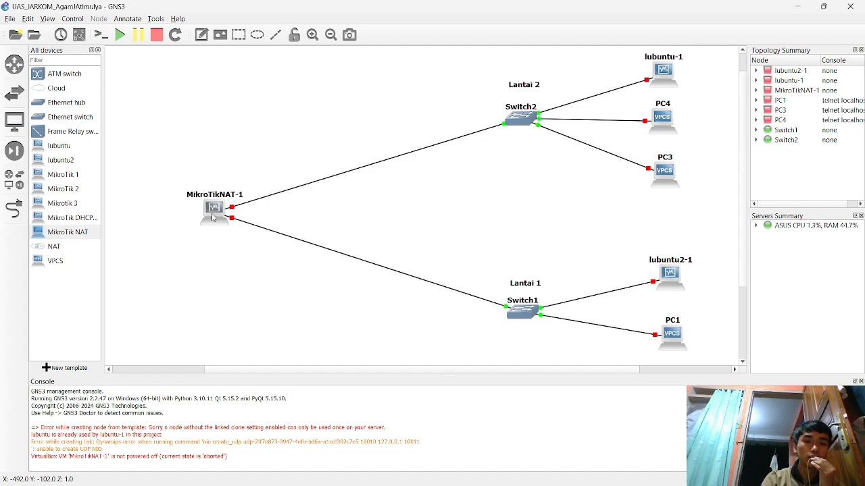
pyautogui.click(562, 473)
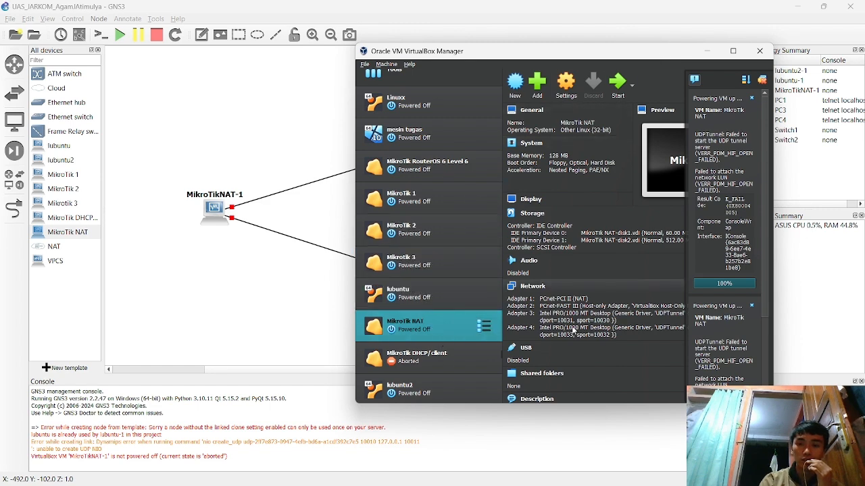
# - Inspect MikroTik NAT's network adapters, confirming Adapter 2 is a Host-only Adapter, then return to GNS3
pyautogui.click(568, 87)
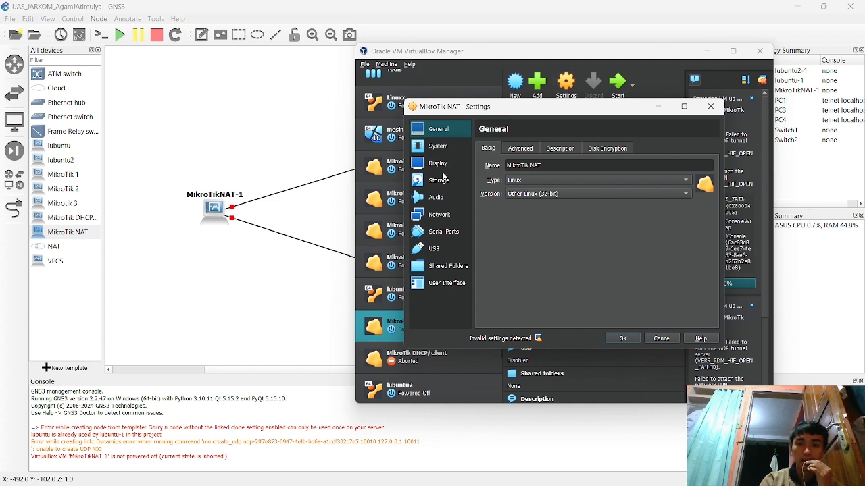
pyautogui.click(434, 215)
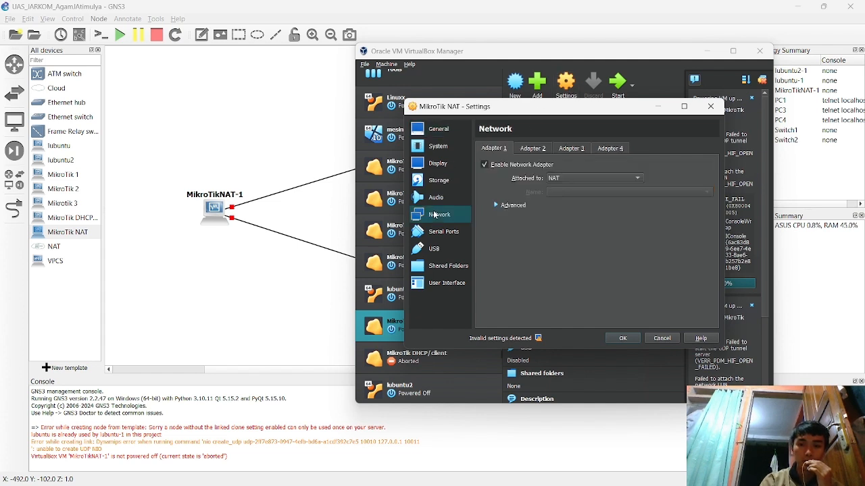
pyautogui.click(531, 150)
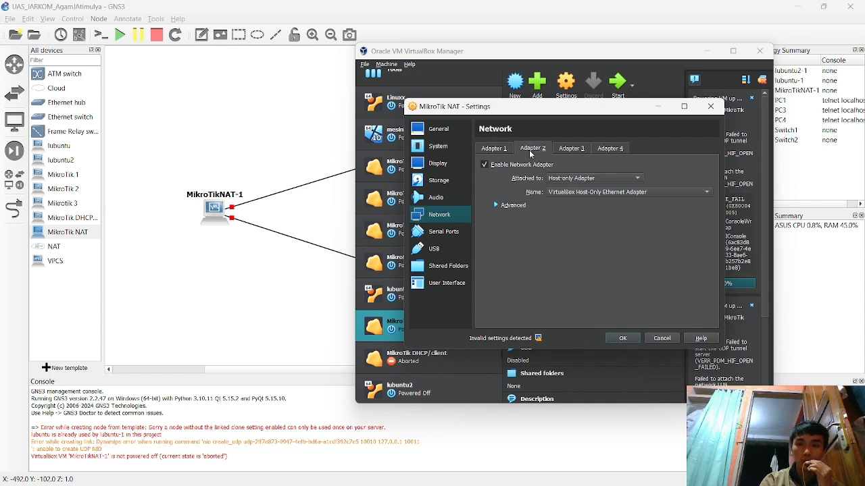
pyautogui.click(490, 150)
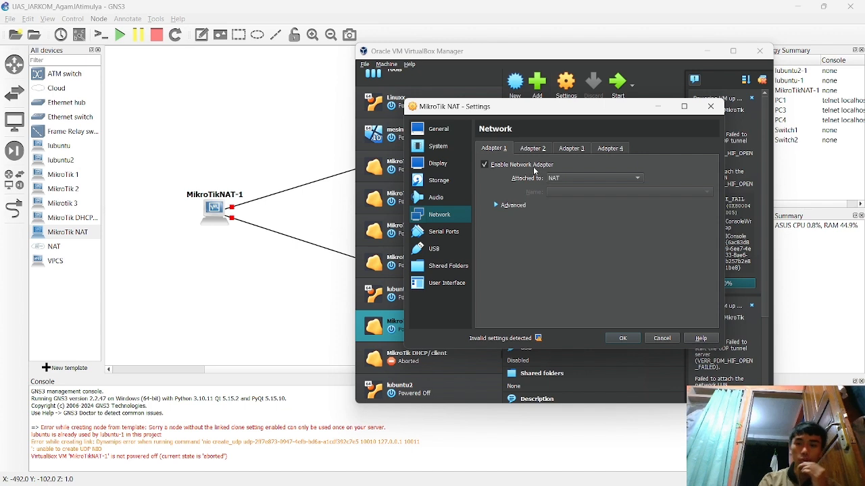
pyautogui.click(529, 151)
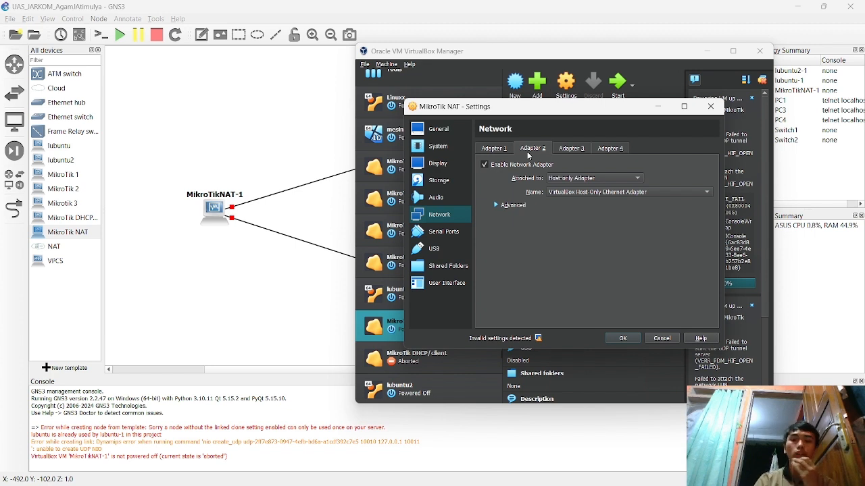
pyautogui.click(263, 269)
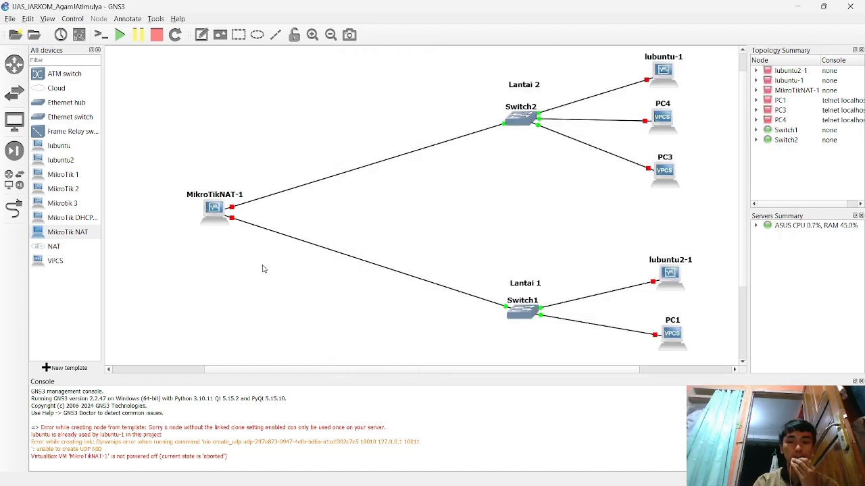
pyautogui.click(31, 20)
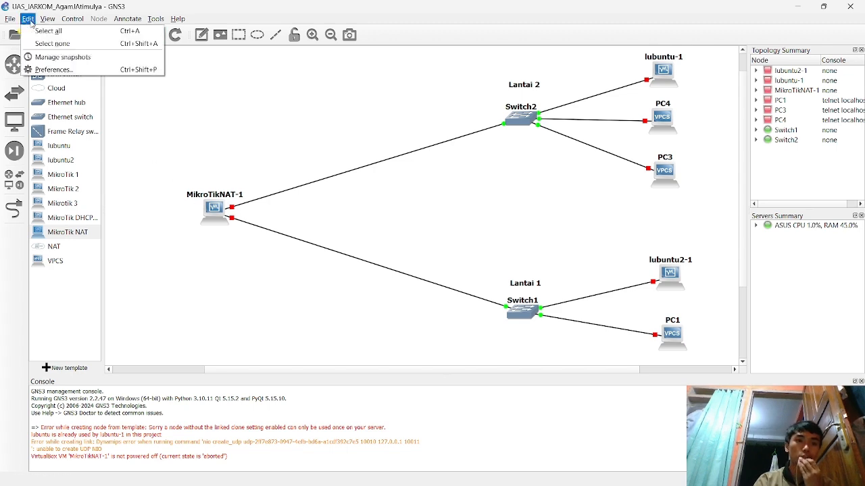
pyautogui.click(46, 70)
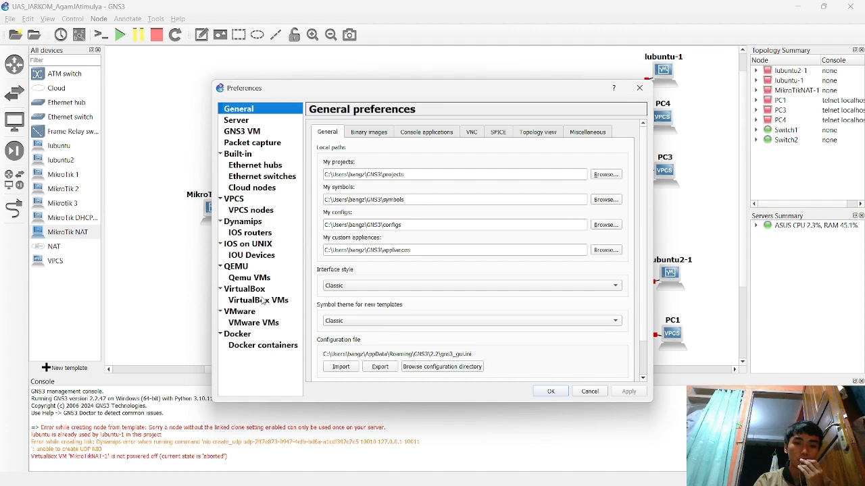
pyautogui.click(262, 300)
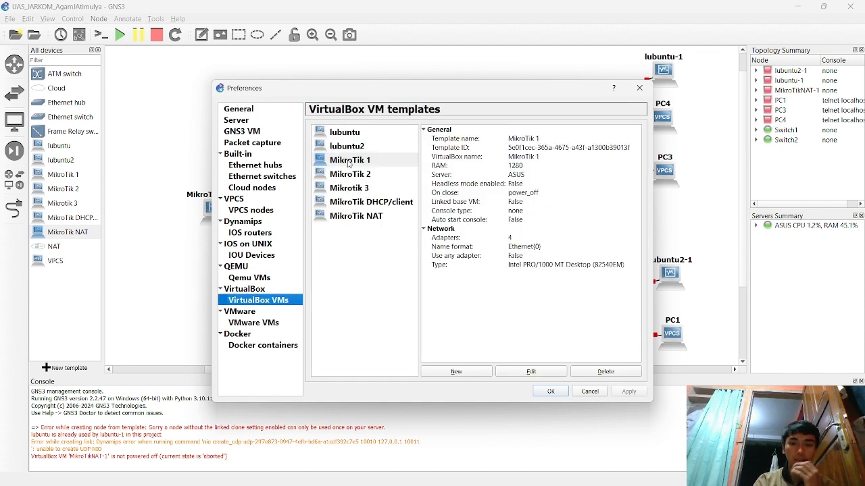
pyautogui.click(361, 217)
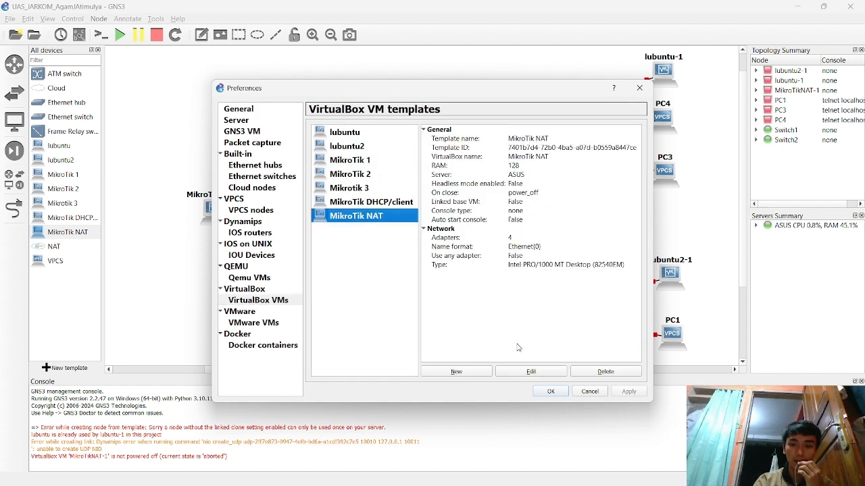
pyautogui.click(531, 373)
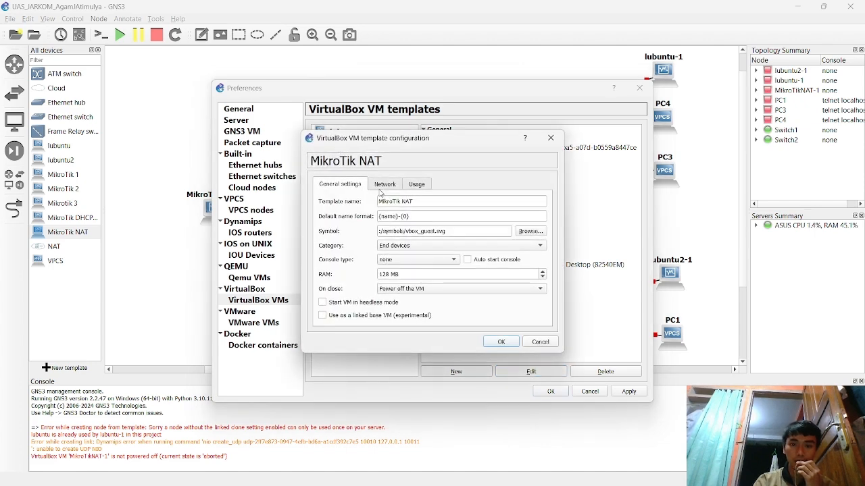
pyautogui.click(386, 186)
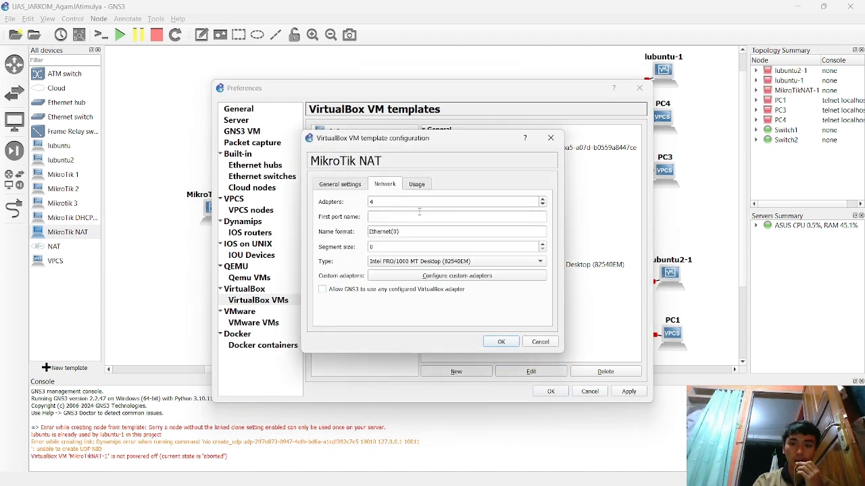
pyautogui.click(550, 138)
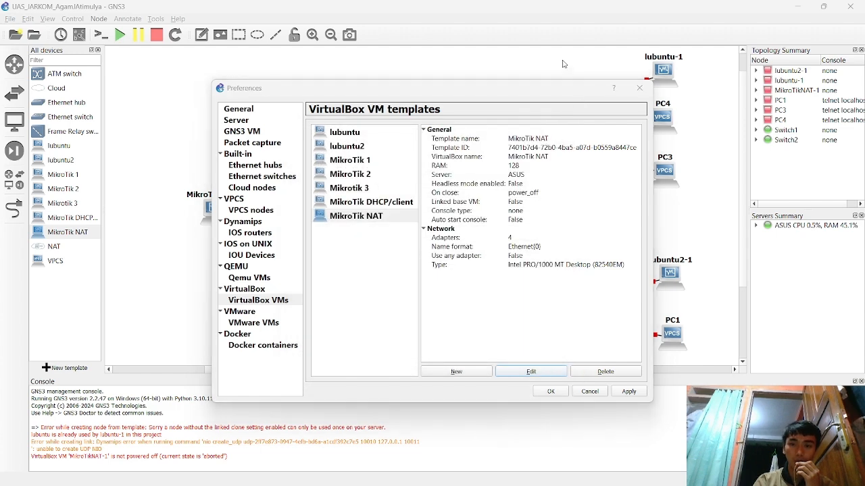
pyautogui.click(631, 396)
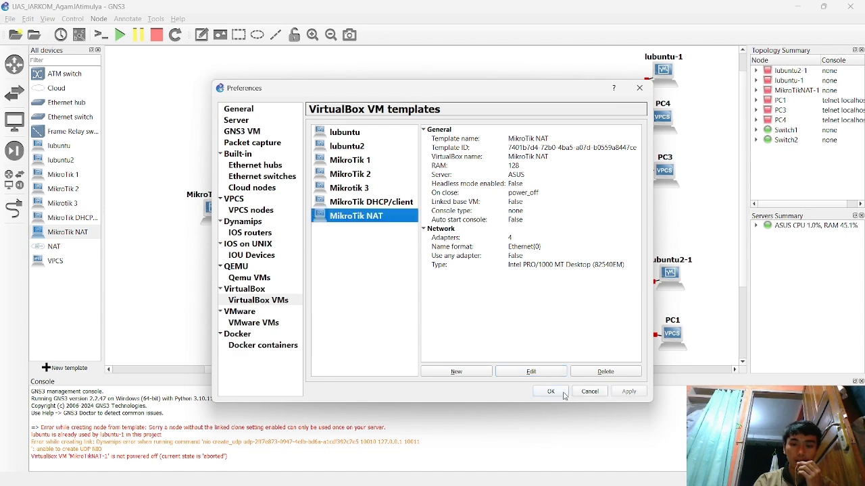
pyautogui.click(595, 392)
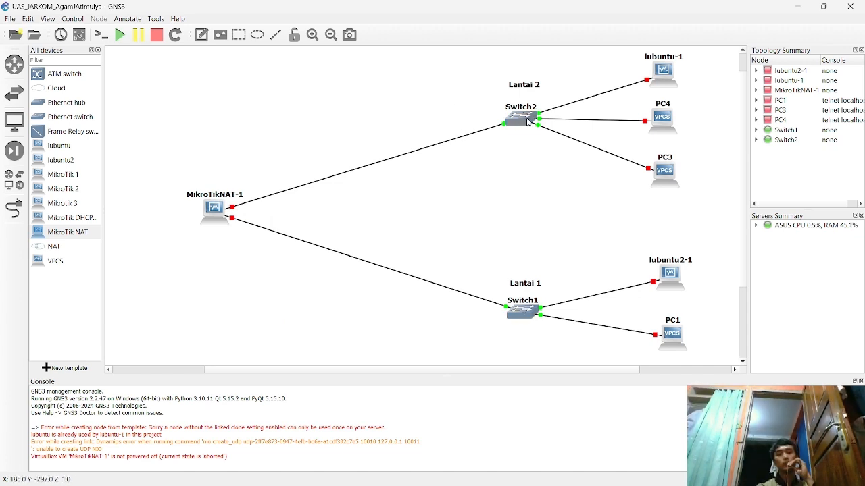
# - Check the node details and bring up the MikroTikNAT-1 router node's context menu
pyautogui.moveTo(528, 122)
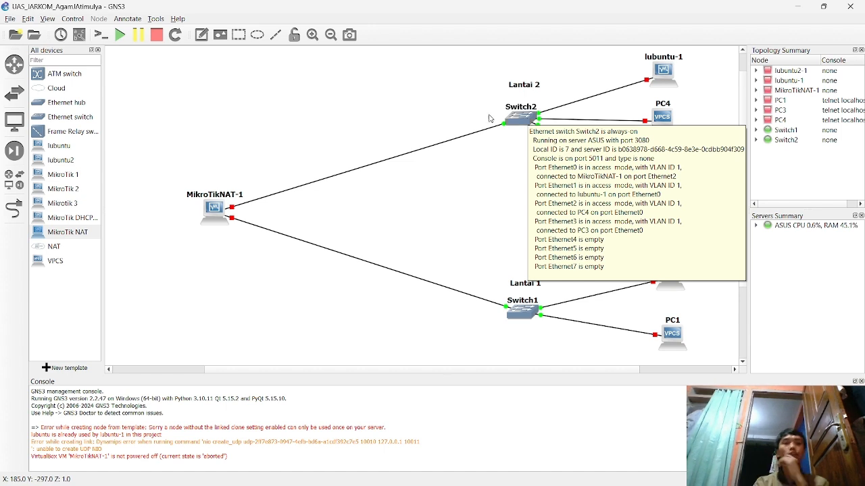
pyautogui.moveTo(214, 207)
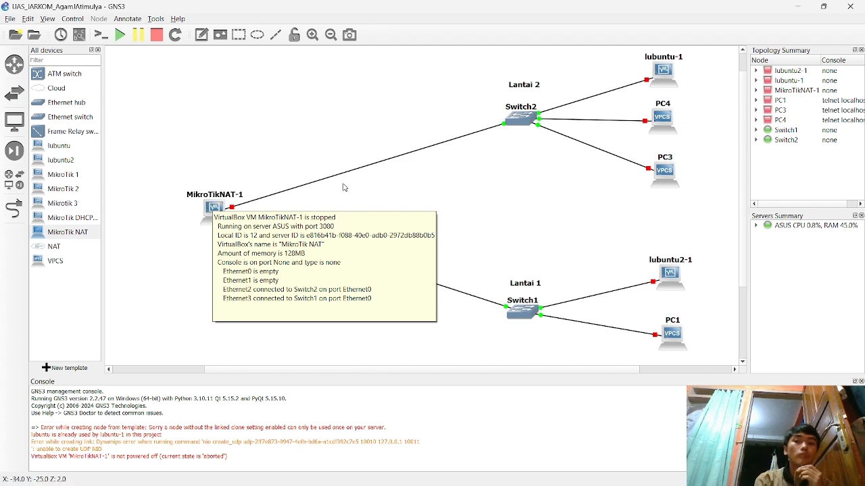
pyautogui.rightClick(212, 200)
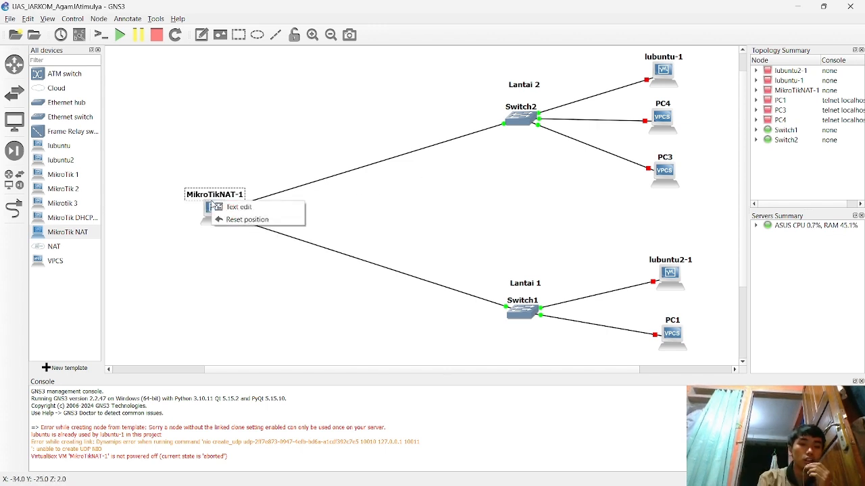
pyautogui.moveTo(249, 155)
pyautogui.mouseDown()
pyautogui.moveTo(218, 209)
pyautogui.moveTo(248, 155)
pyautogui.mouseUp()
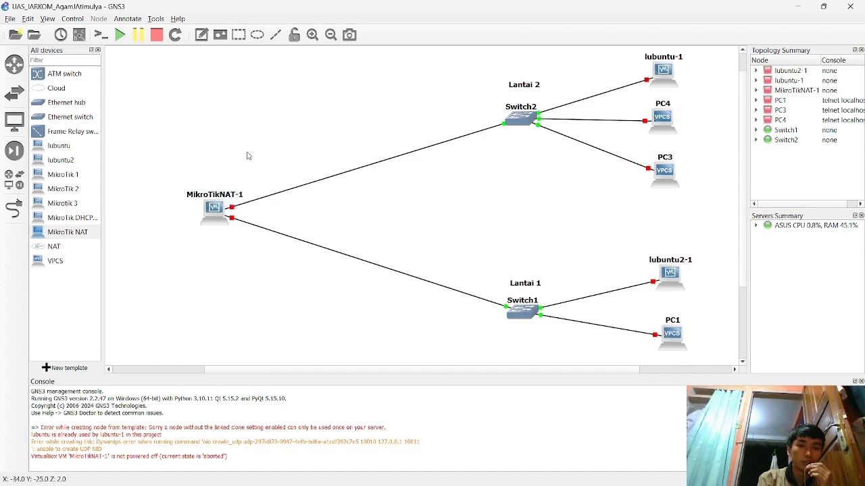
pyautogui.rightClick(214, 211)
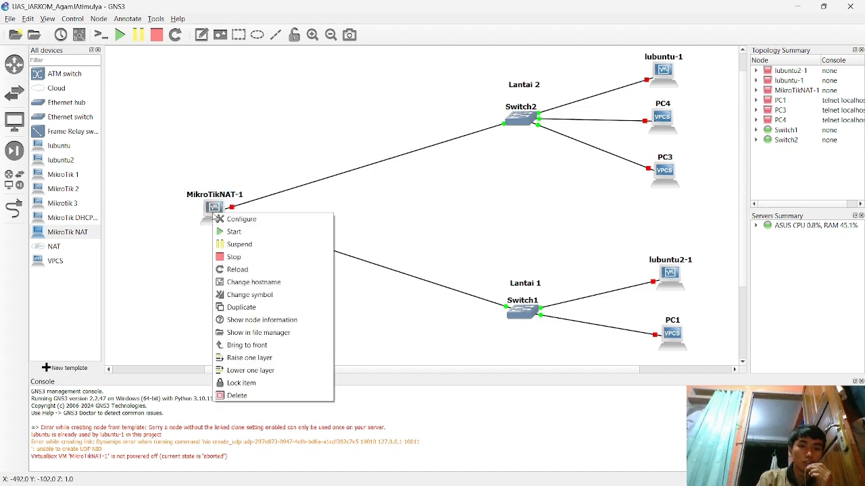
# - After the locked-VM start error, close MikroTik NAT's VirtualBox settings and reopen the MikroTikNAT-1 menu
pyautogui.click(240, 233)
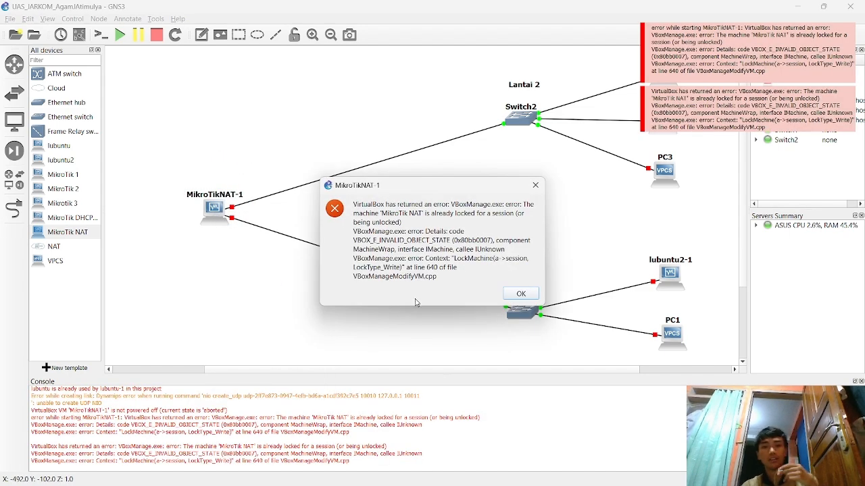
pyautogui.click(520, 293)
pyautogui.moveTo(608, 478)
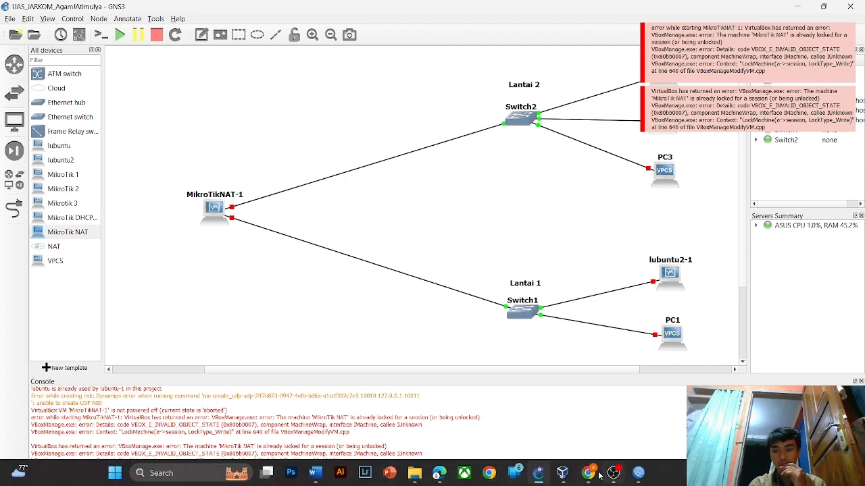
pyautogui.click(562, 473)
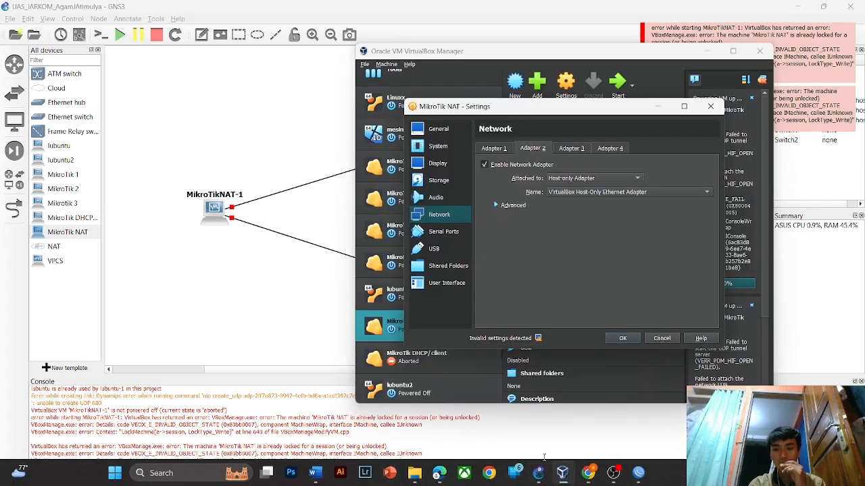
pyautogui.click(717, 107)
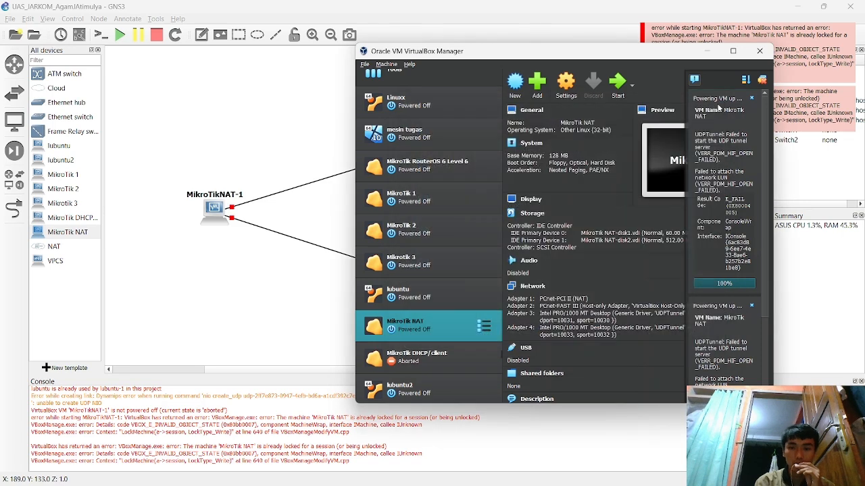
pyautogui.click(215, 211)
pyautogui.rightClick(215, 211)
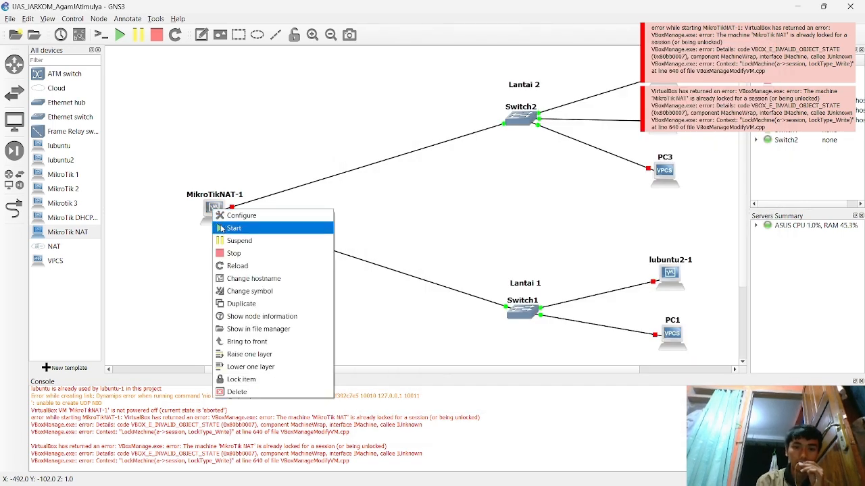
# - Start MikroTikNAT-1 and confirm its MikroTik NAT VirtualBox VM is running
pyautogui.click(220, 230)
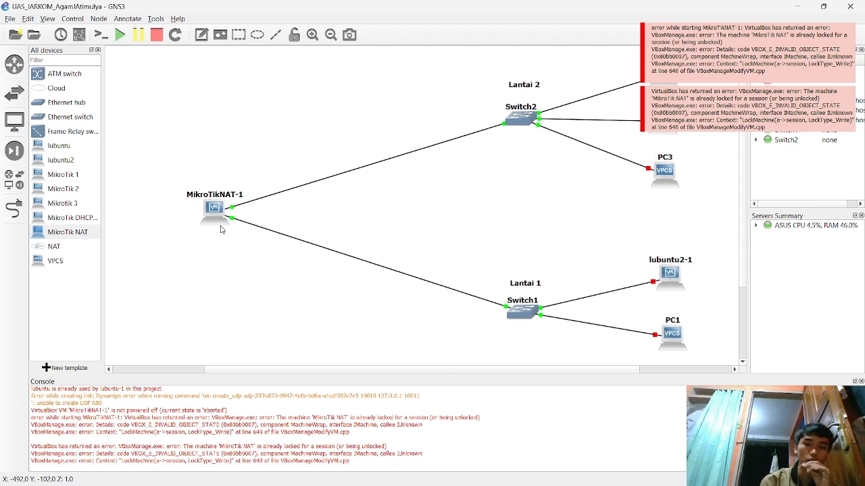
pyautogui.moveTo(664, 483)
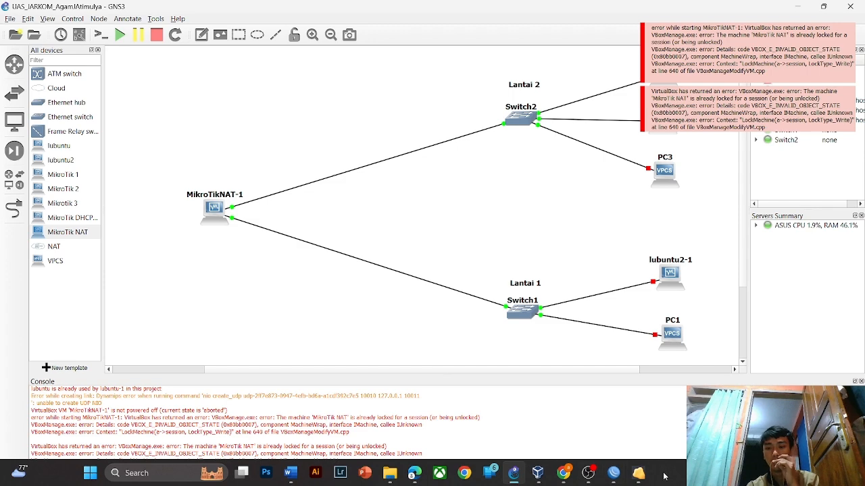
pyautogui.moveTo(638, 473)
pyautogui.moveTo(632, 414)
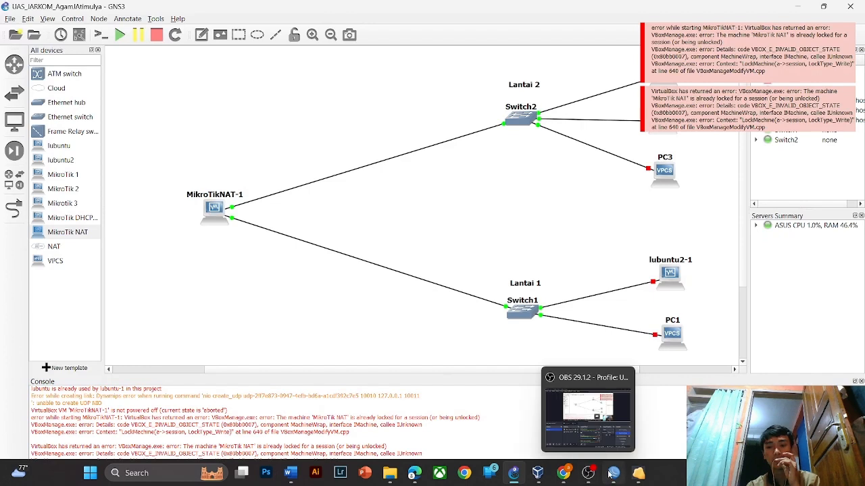
# - Restore the WinBox MikroNAT session, closing the terminal and skipping the password change
pyautogui.click(611, 474)
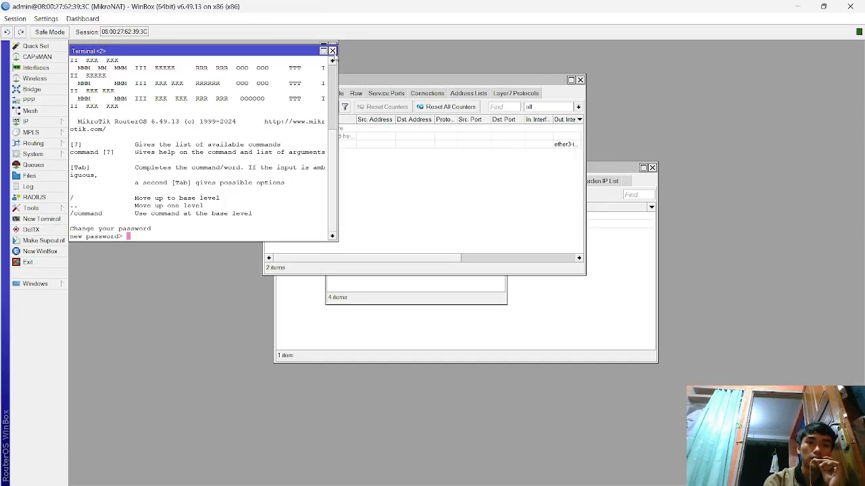
pyautogui.click(332, 52)
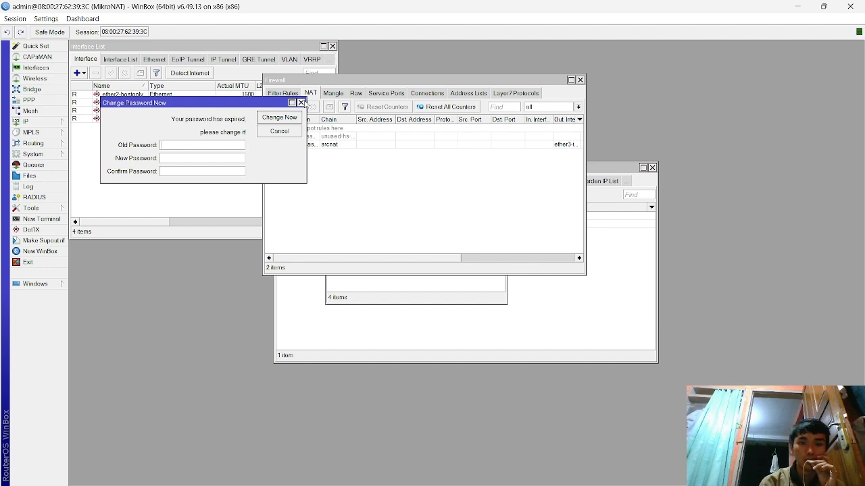
pyautogui.click(301, 102)
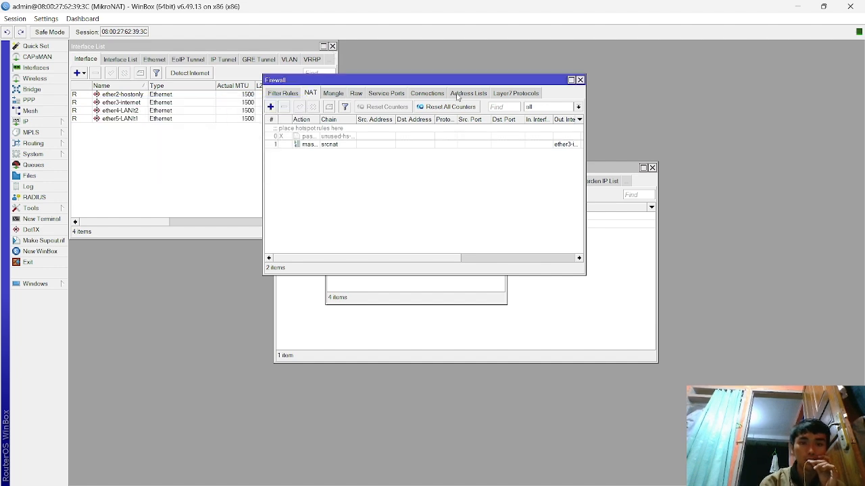
# - Close the leftover Firewall, Interface List, Address List and Hotspot windows
pyautogui.click(579, 80)
pyautogui.click(333, 47)
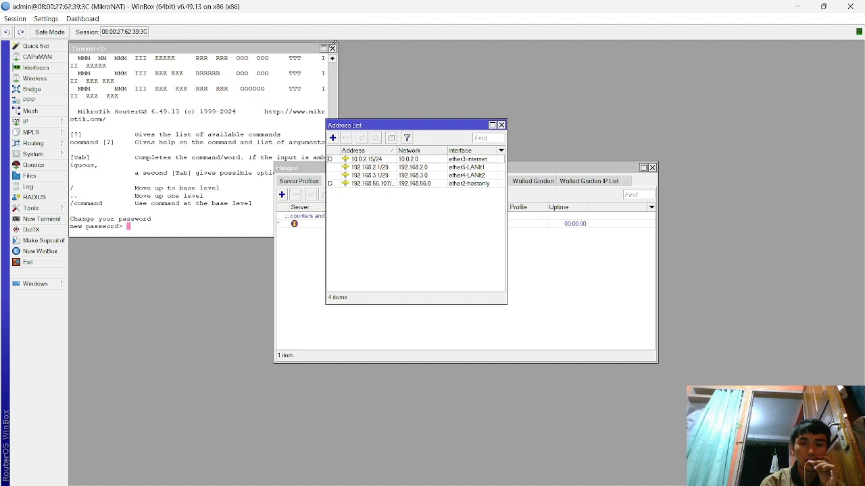
pyautogui.click(501, 125)
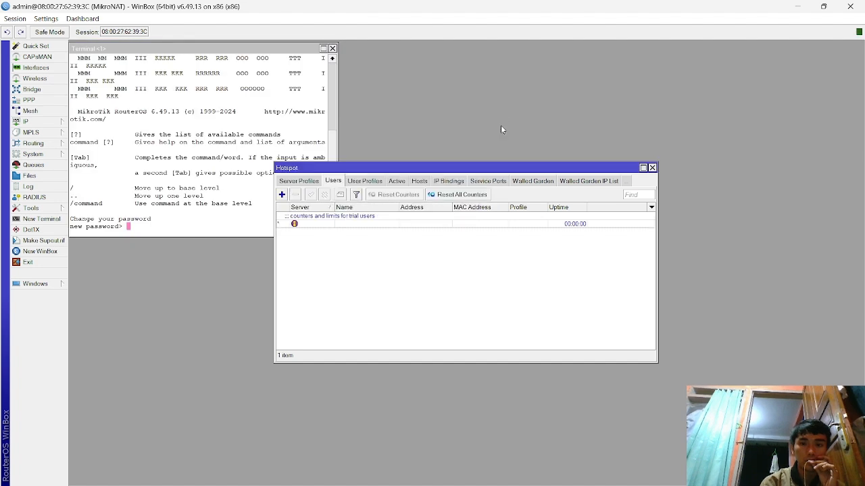
pyautogui.click(652, 168)
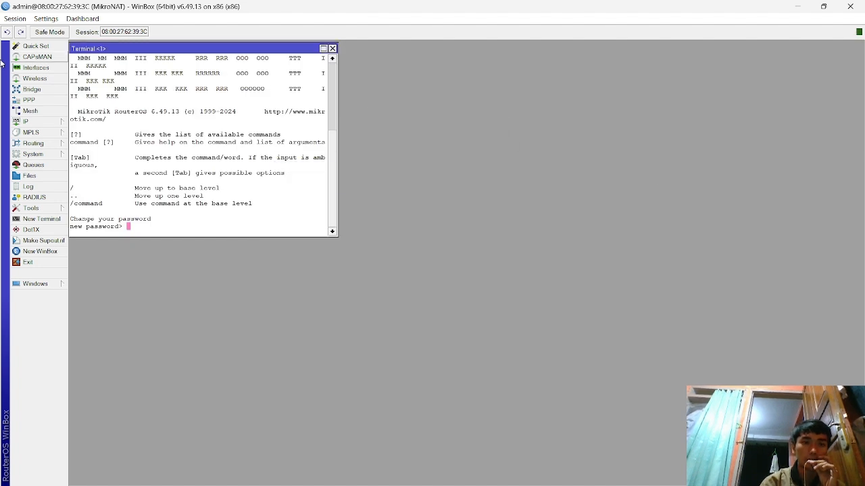
# - Review the four ethernet ports in the Interface List, scrolling across to their Tx/Rx columns
pyautogui.click(22, 70)
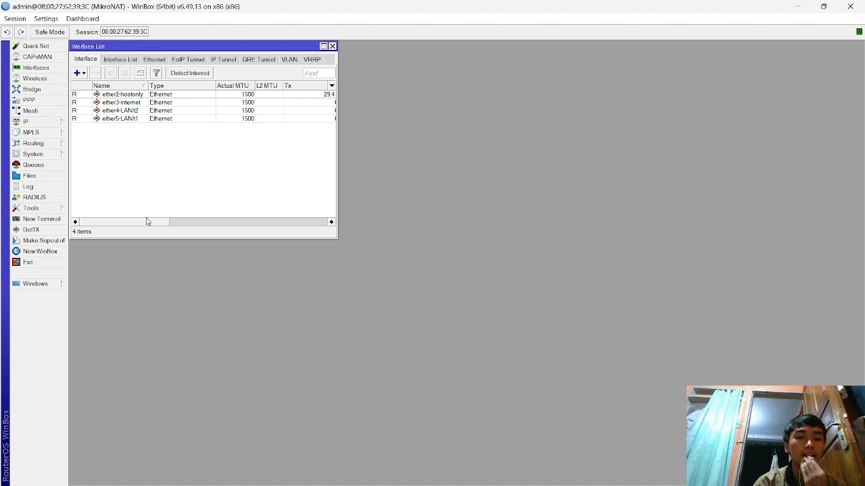
pyautogui.moveTo(146, 223); pyautogui.dragTo(105, 223)
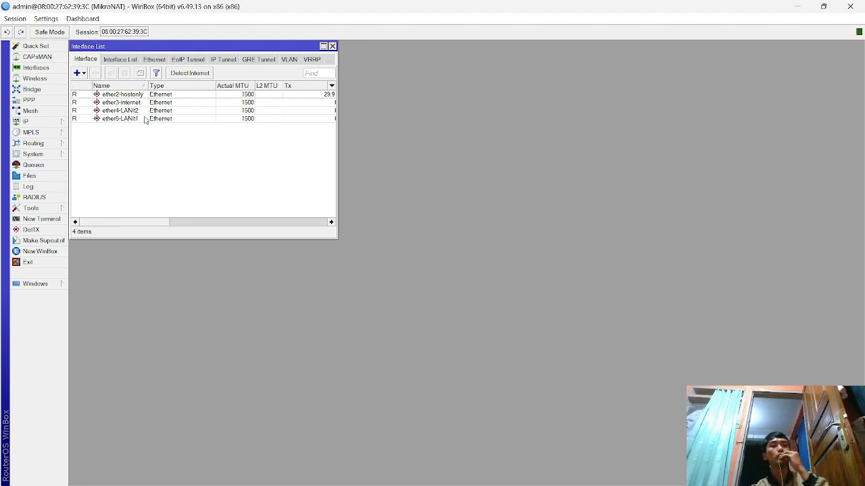
pyautogui.click(44, 121)
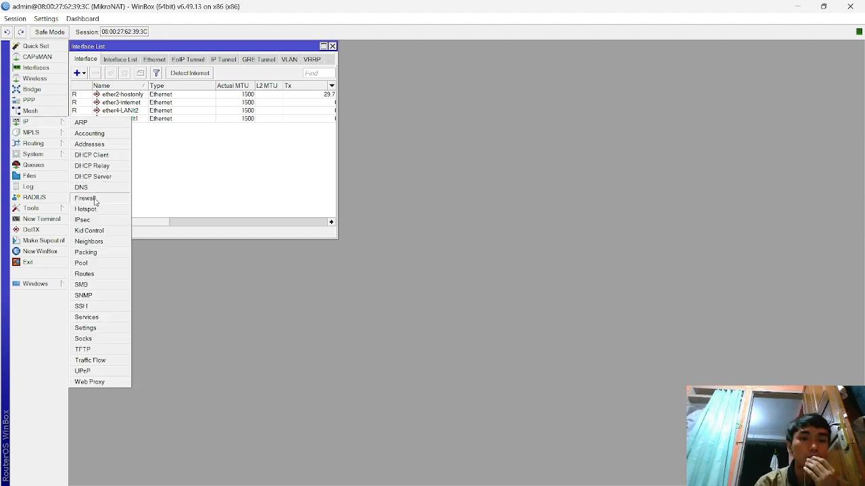
pyautogui.click(86, 197)
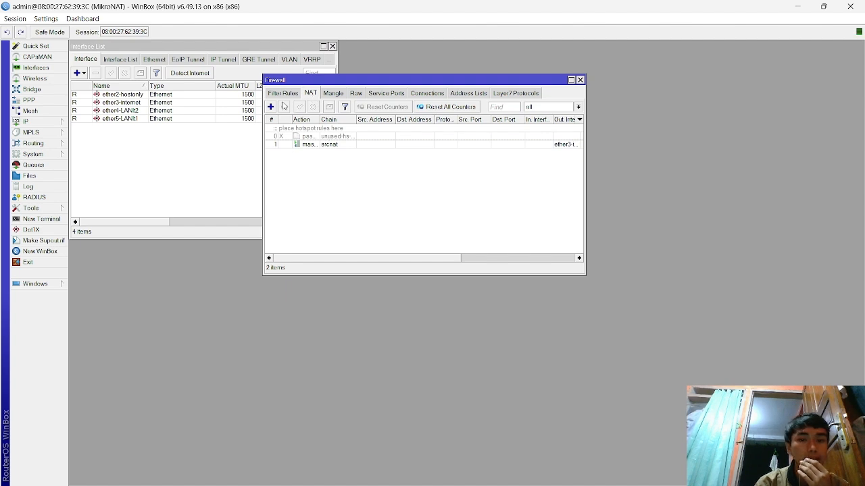
pyautogui.click(295, 145)
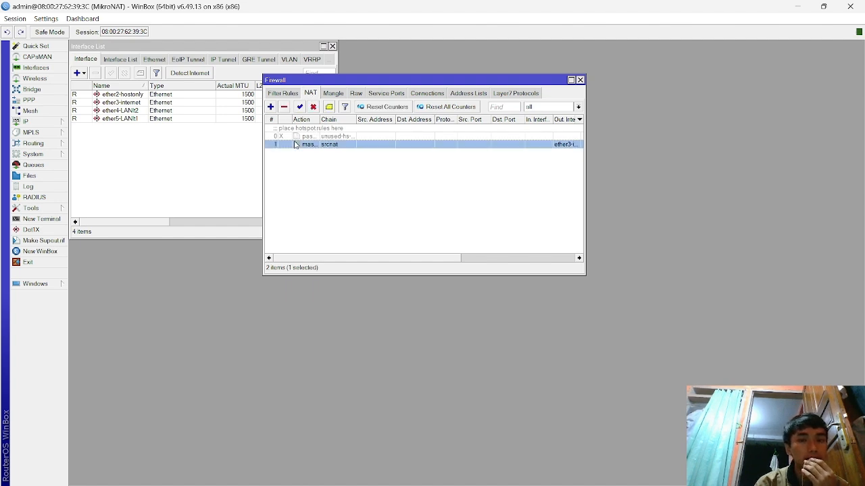
pyautogui.doubleClick(295, 144)
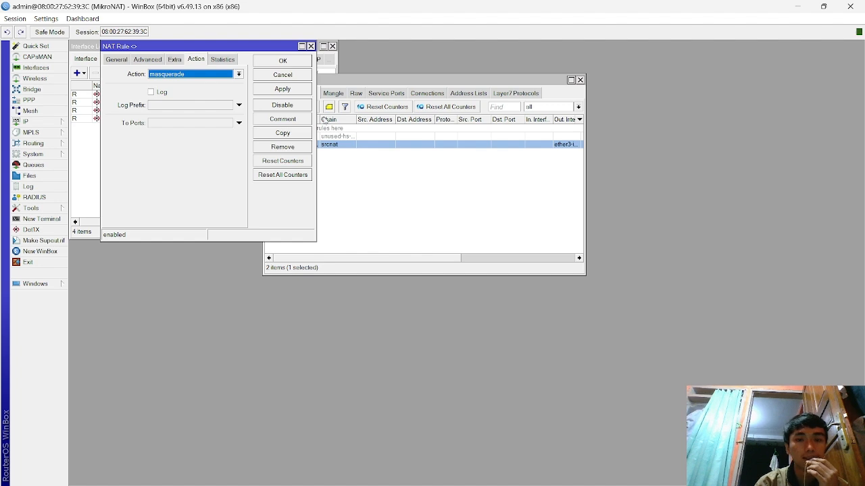
pyautogui.click(115, 59)
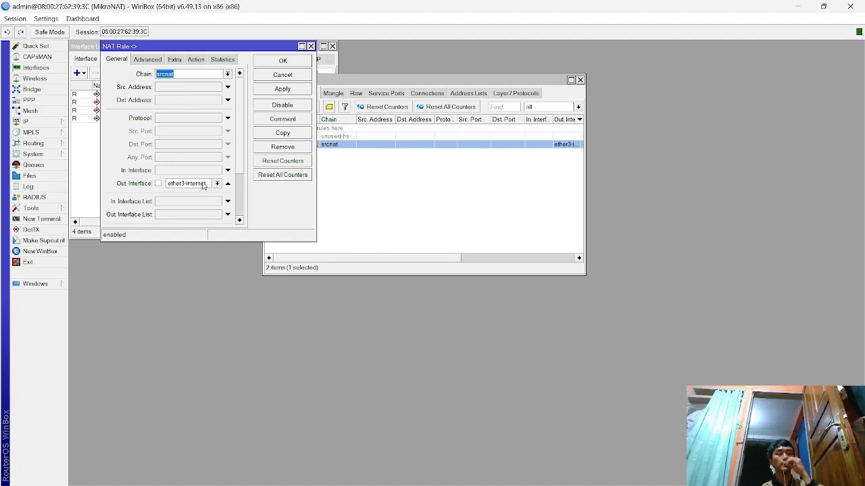
pyautogui.click(197, 60)
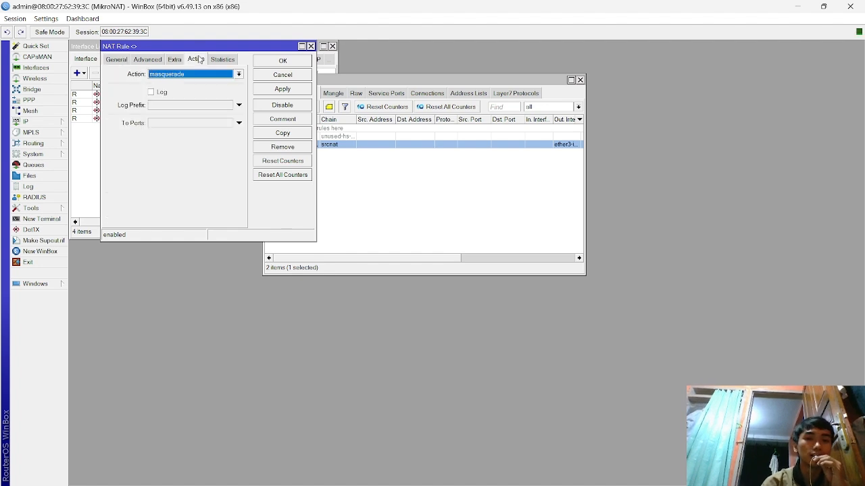
pyautogui.click(284, 89)
pyautogui.click(284, 61)
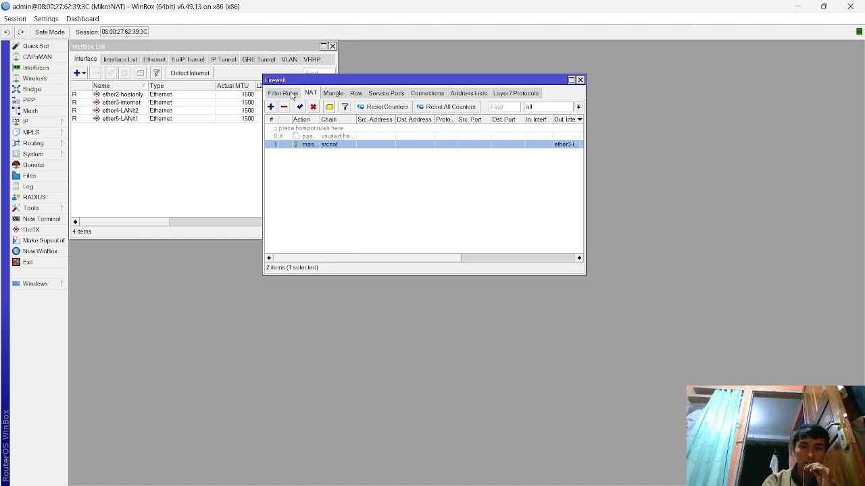
pyautogui.click(290, 94)
pyautogui.click(206, 154)
pyautogui.click(40, 121)
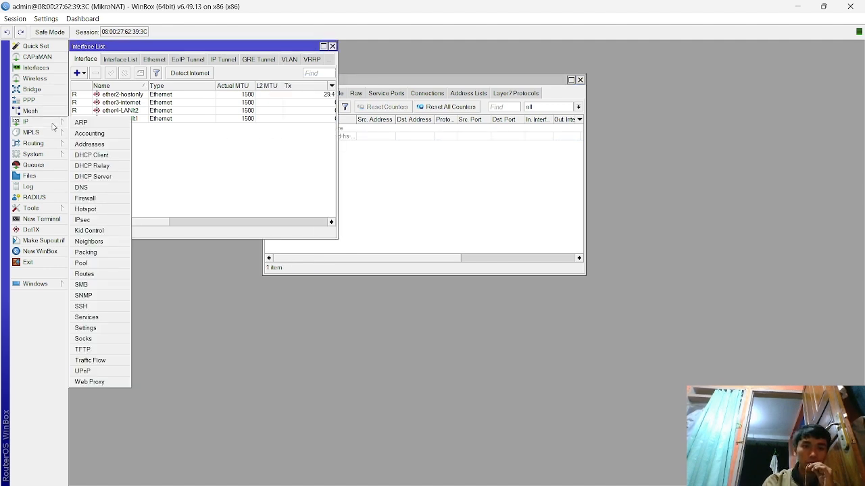
pyautogui.click(86, 198)
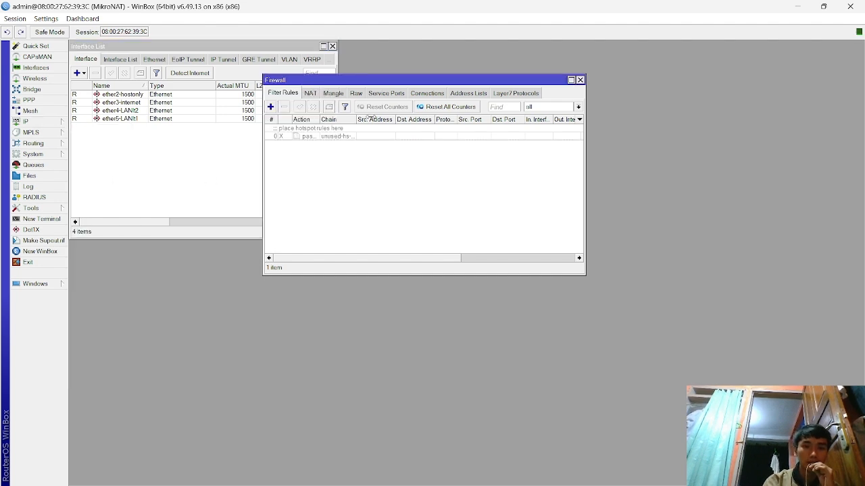
pyautogui.click(313, 95)
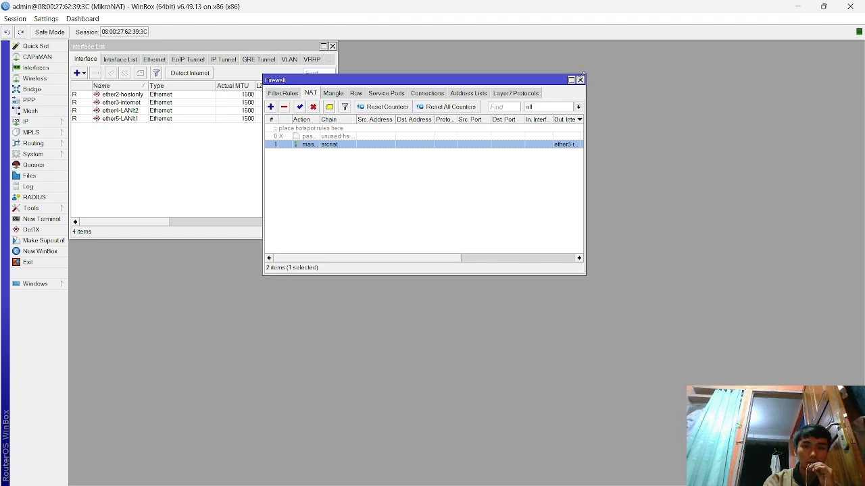
pyautogui.click(580, 80)
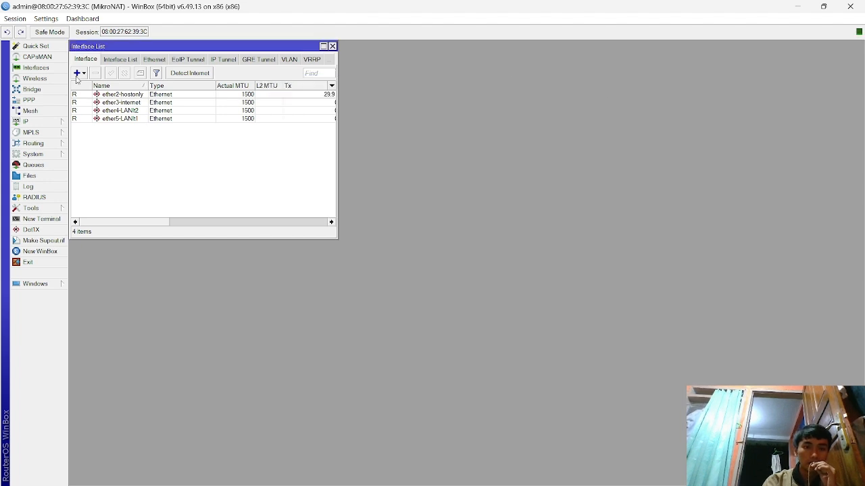
# - Inspect the ether3-internet DHCP client's Advanced and Status details, confirming it is bound at 10.0.2.15/24
pyautogui.click(51, 123)
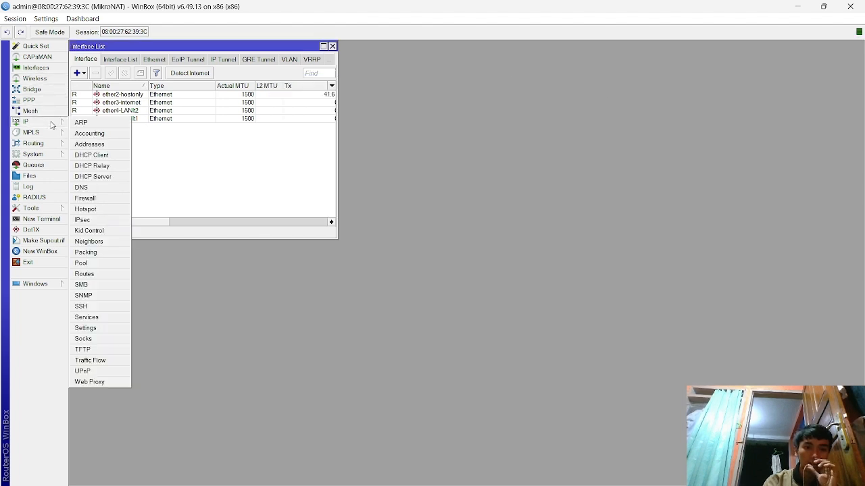
pyautogui.click(104, 160)
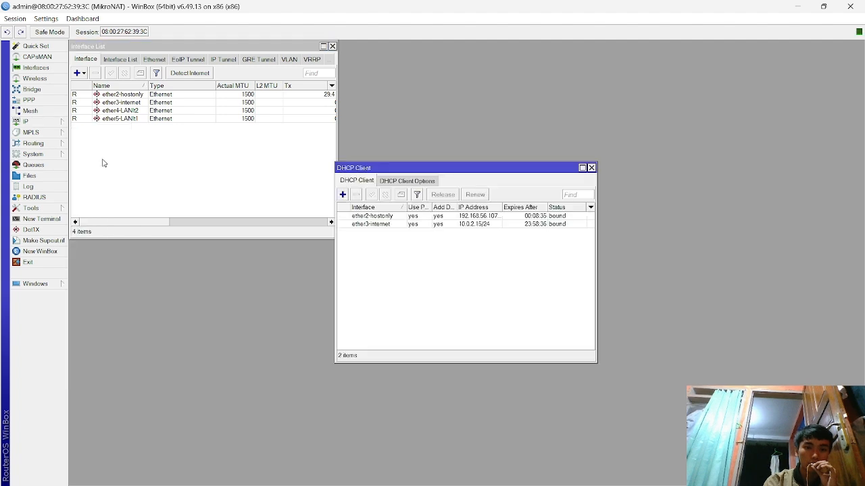
pyautogui.doubleClick(412, 225)
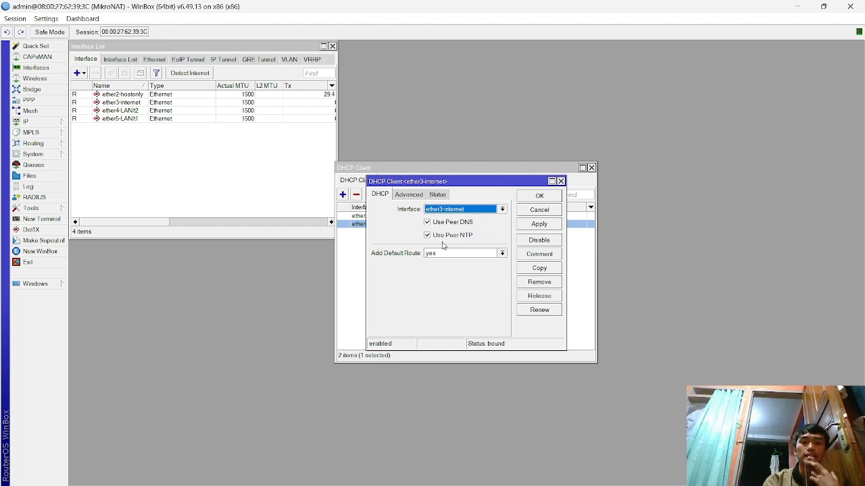
pyautogui.click(415, 197)
pyautogui.click(437, 194)
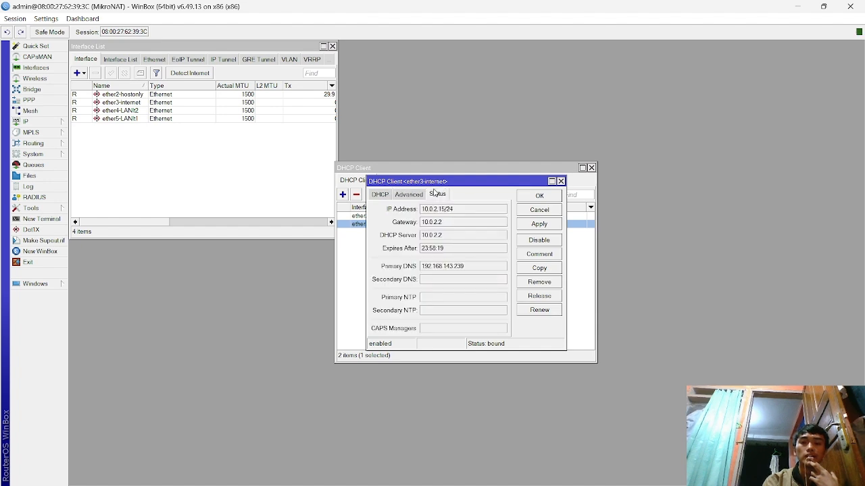
pyautogui.click(560, 181)
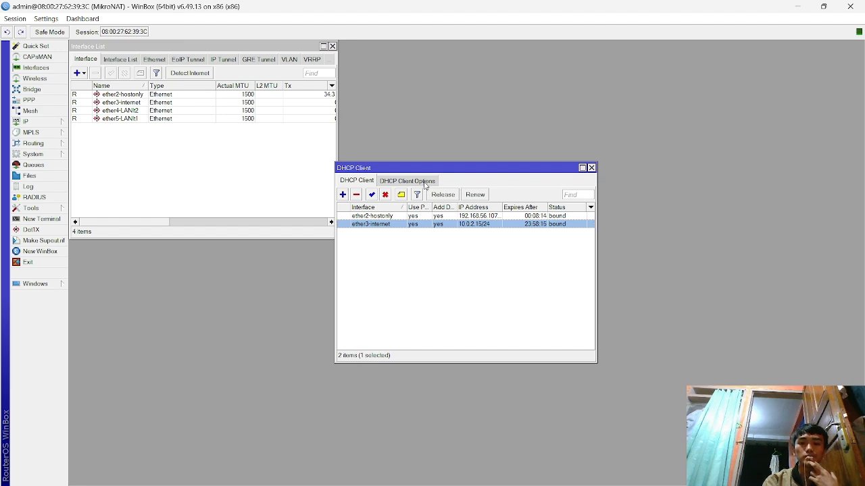
pyautogui.click(276, 170)
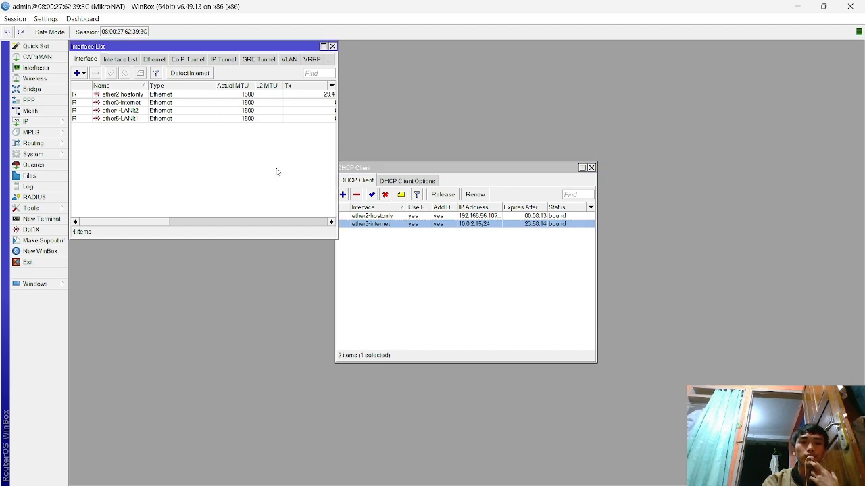
pyautogui.click(24, 121)
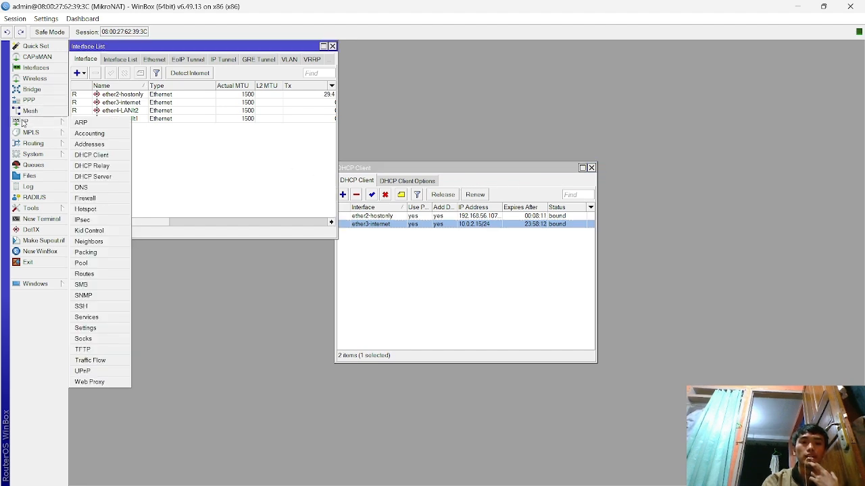
# - Set the router's DNS servers to 8.8.8.8 and 8.8.4.4, allowing remote requests
pyautogui.click(100, 189)
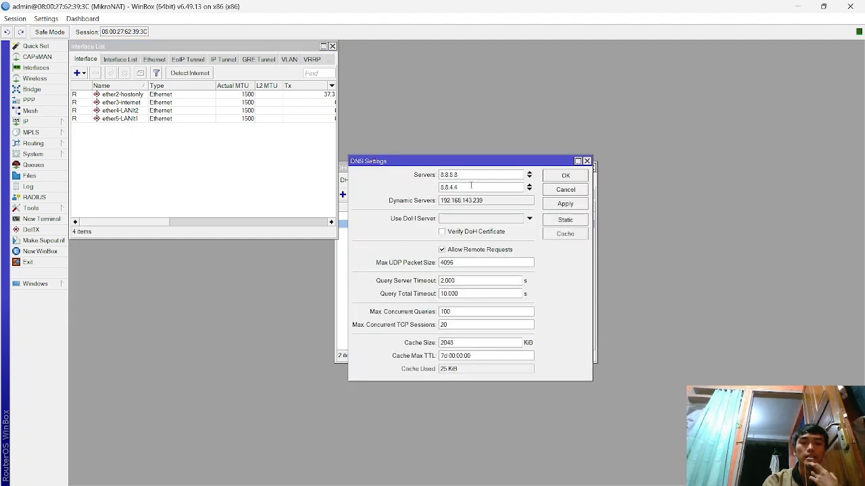
pyautogui.click(566, 203)
pyautogui.click(569, 176)
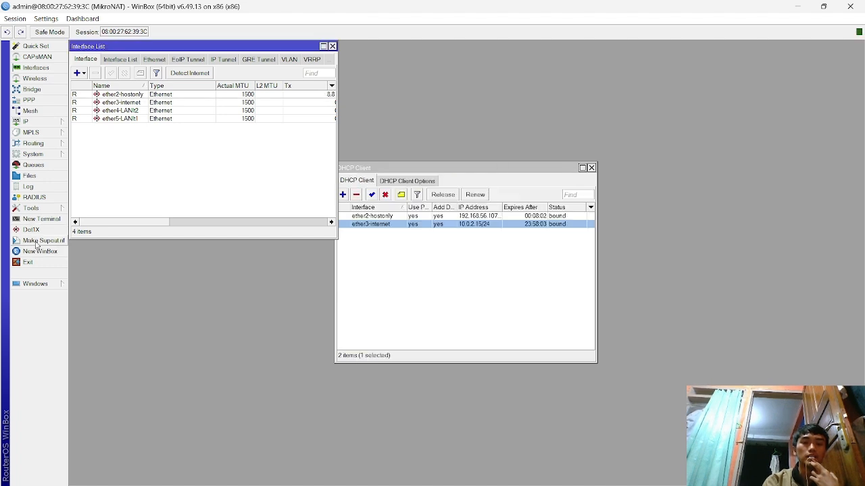
# - Ping google.com from a new terminal, getting 2 of 2 replies from 216.239.38.120, then switch to GNS3
pyautogui.click(42, 219)
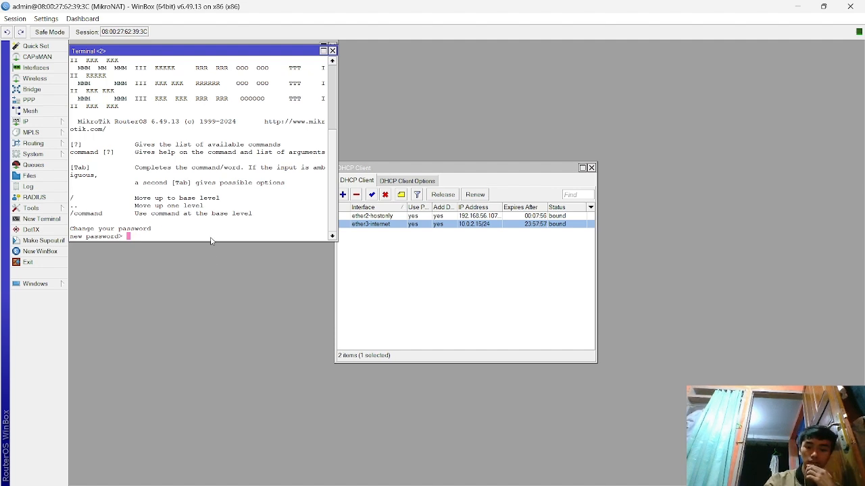
pyautogui.press('Return')
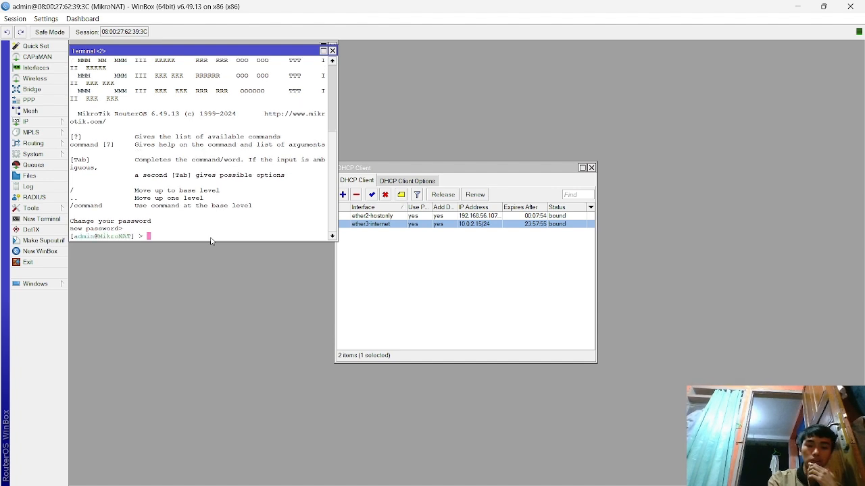
pyautogui.press('Up')
pyautogui.press('Up')
pyautogui.press('Down')
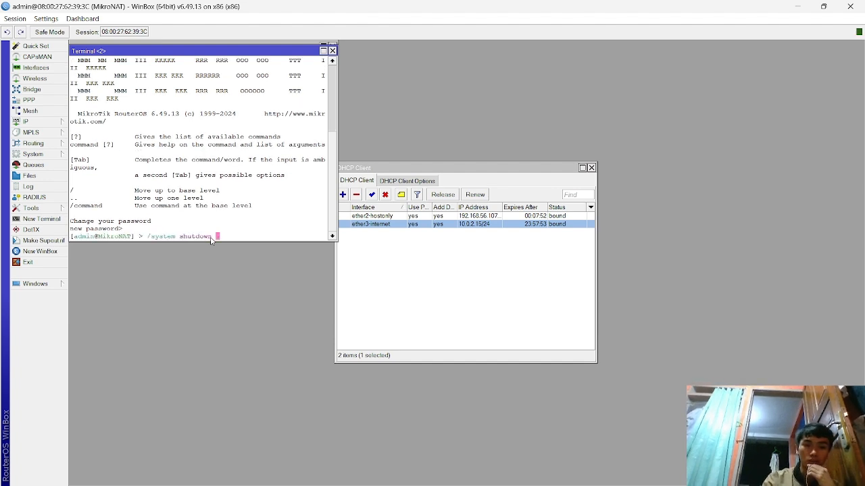
pyautogui.press('Down')
pyautogui.press('Return')
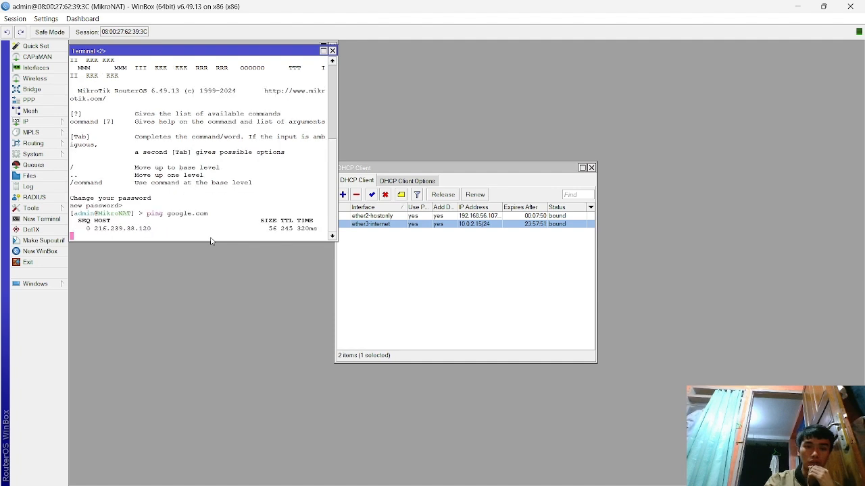
pyautogui.hotkey('ctrl', 'c')
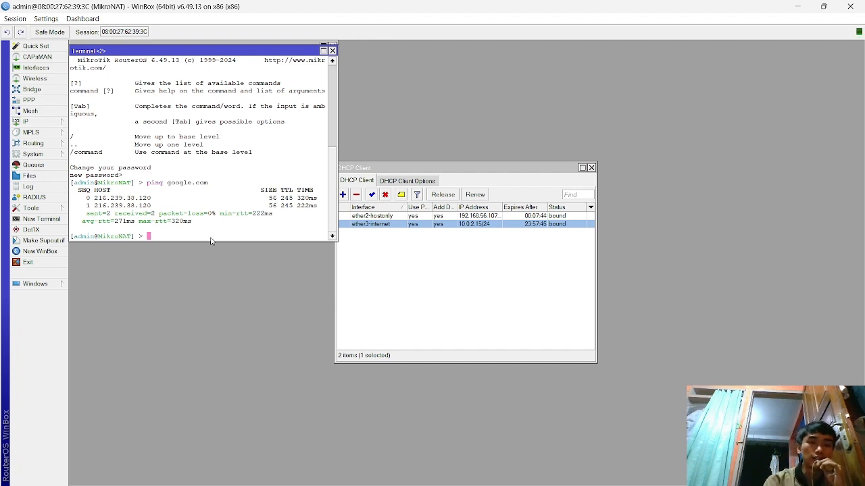
pyautogui.click(418, 255)
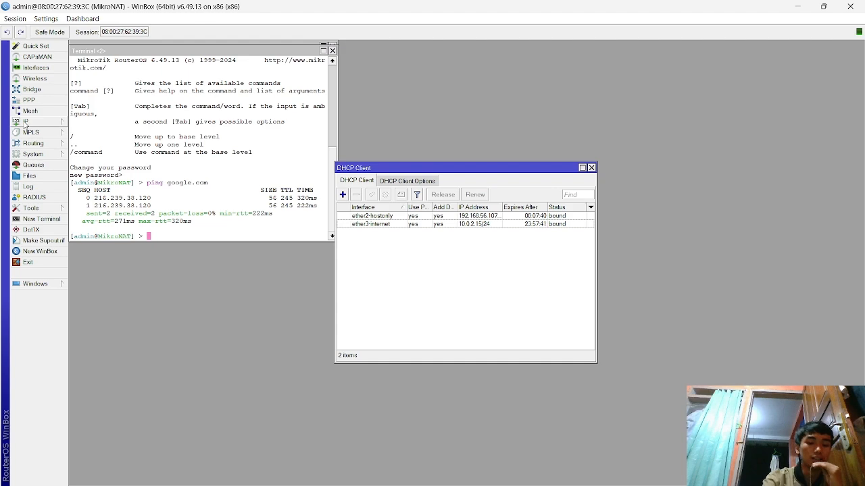
pyautogui.hotkey('alt', 'Tab')
pyautogui.hotkey('alt', 'Tab')
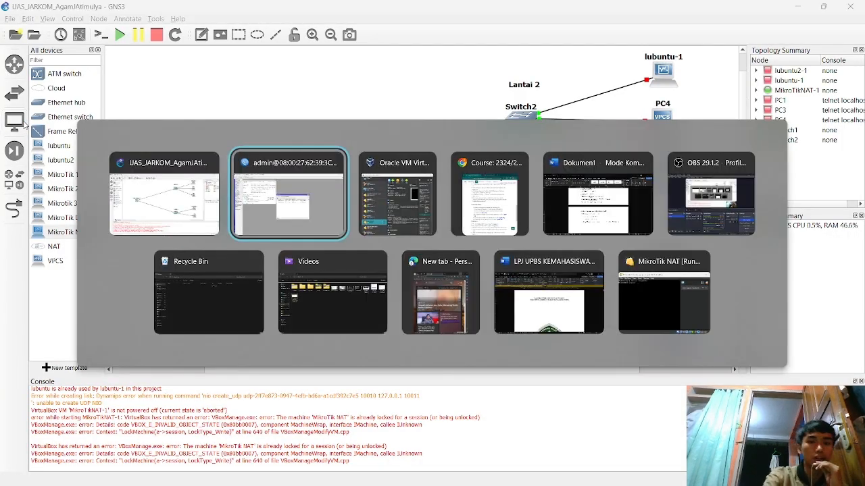
# - Check the assignment's network tasks on Elearning UIN Malang, then return to the WinBox session
pyautogui.press('Tab')
pyautogui.press('Tab')
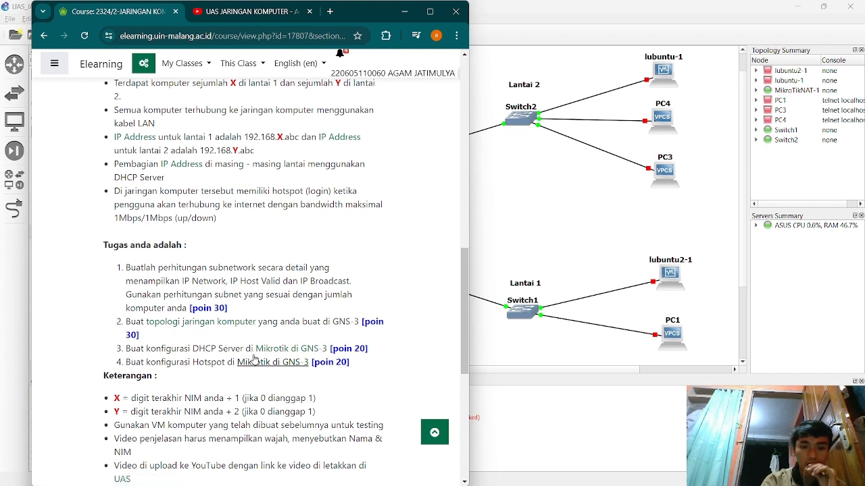
pyautogui.click(553, 251)
pyautogui.hotkey('alt', 'Tab')
pyautogui.hotkey('alt', 'Tab')
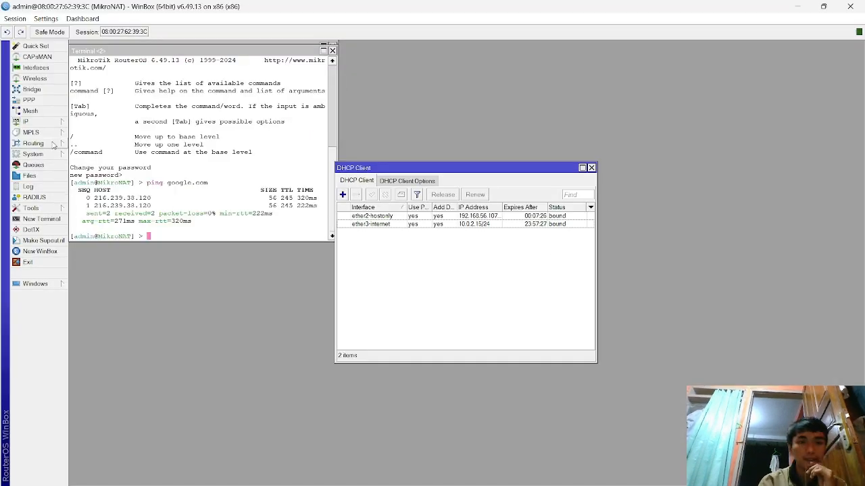
# - Confirm and save the 192.168.2.1/29 address on ether5-LANlt1 in the IP address list
pyautogui.click(44, 122)
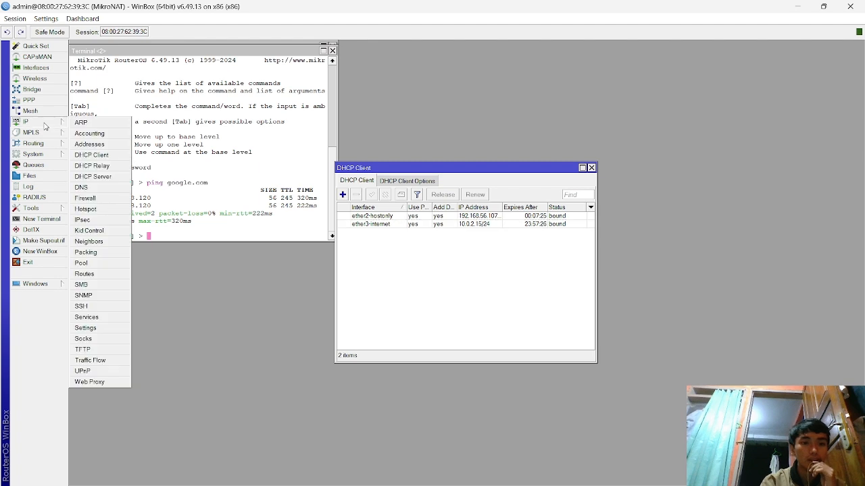
pyautogui.click(91, 145)
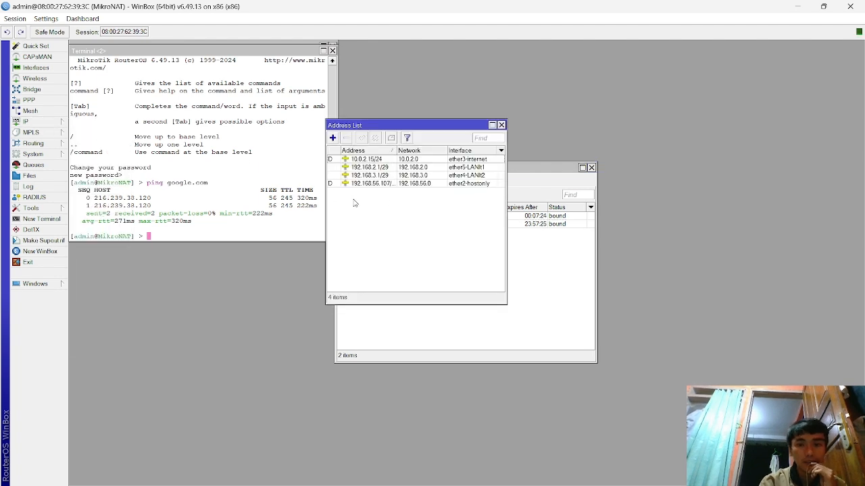
pyautogui.click(460, 168)
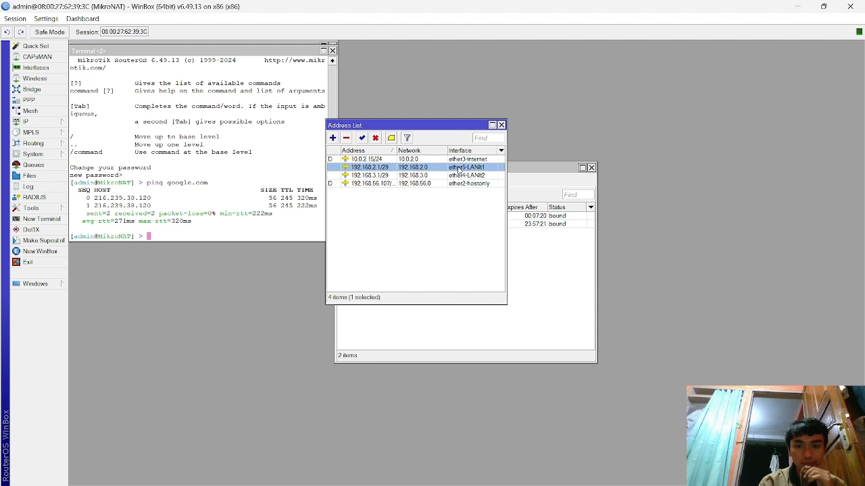
pyautogui.doubleClick(460, 168)
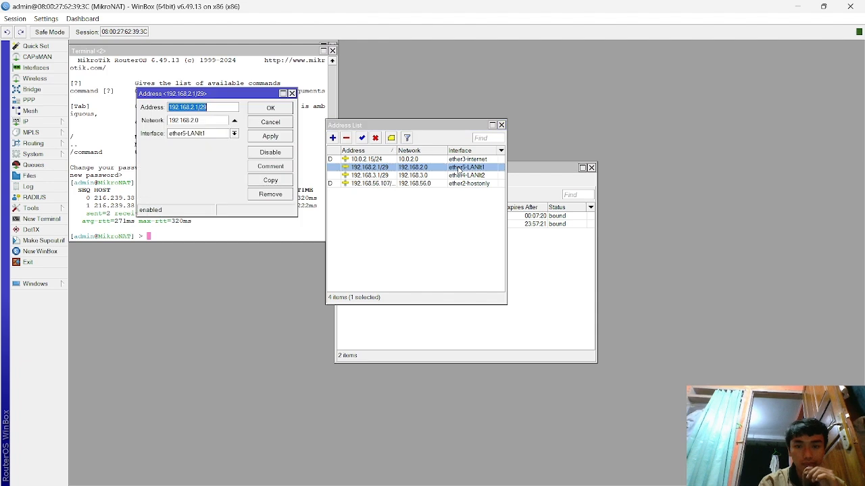
pyautogui.click(215, 109)
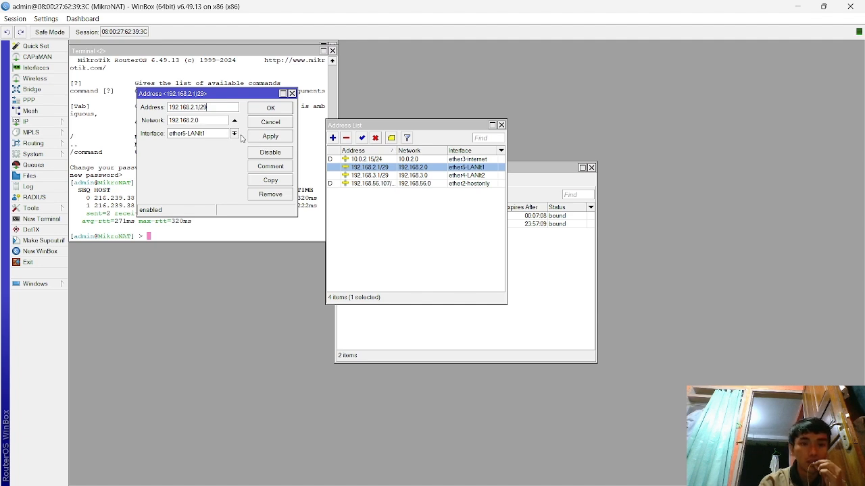
pyautogui.click(267, 140)
pyautogui.click(272, 111)
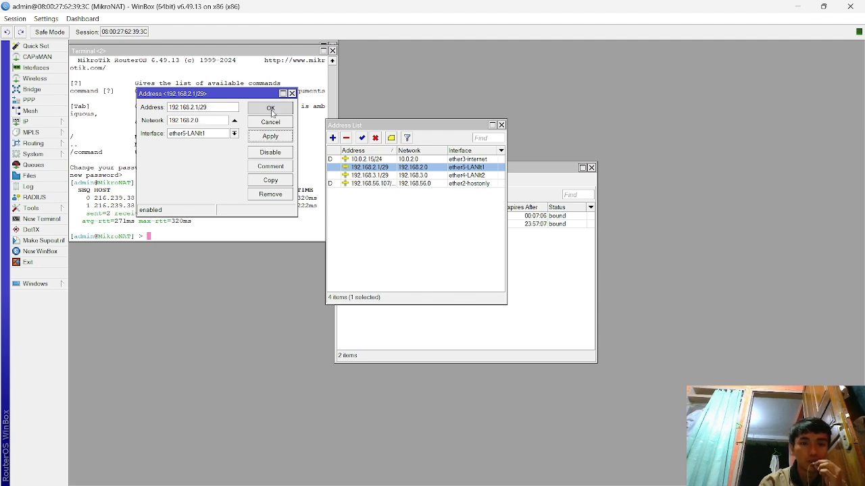
# - Confirm and save the 192.168.3.1/29 address on ether4-LANlt2
pyautogui.doubleClick(383, 176)
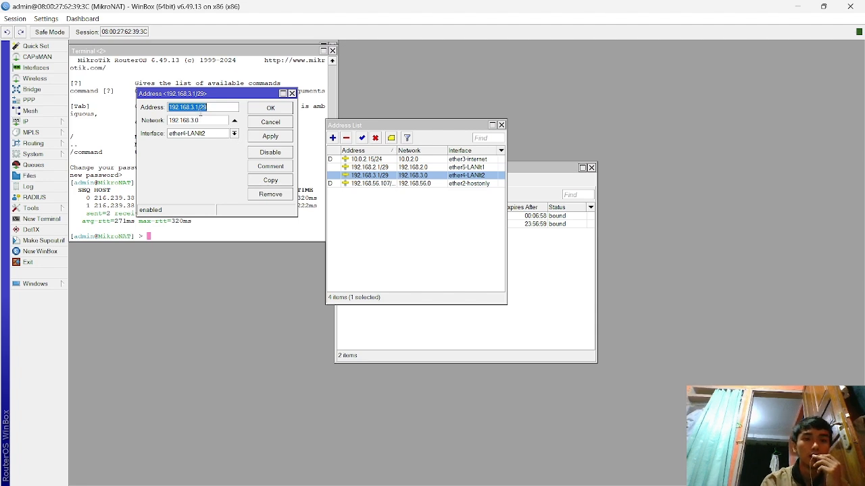
pyautogui.click(270, 139)
pyautogui.click(271, 113)
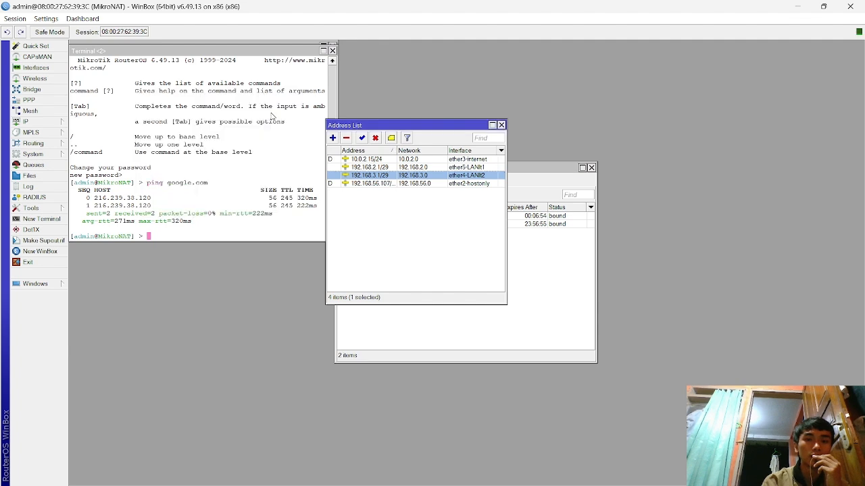
pyautogui.click(27, 121)
# - Delete the old DHCP servers dhcp1 and dhcp2
pyautogui.click(92, 176)
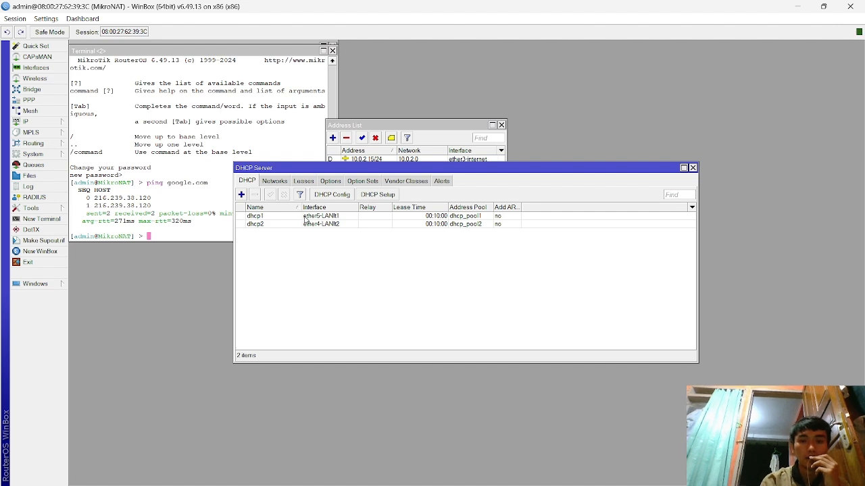
pyautogui.click(302, 216)
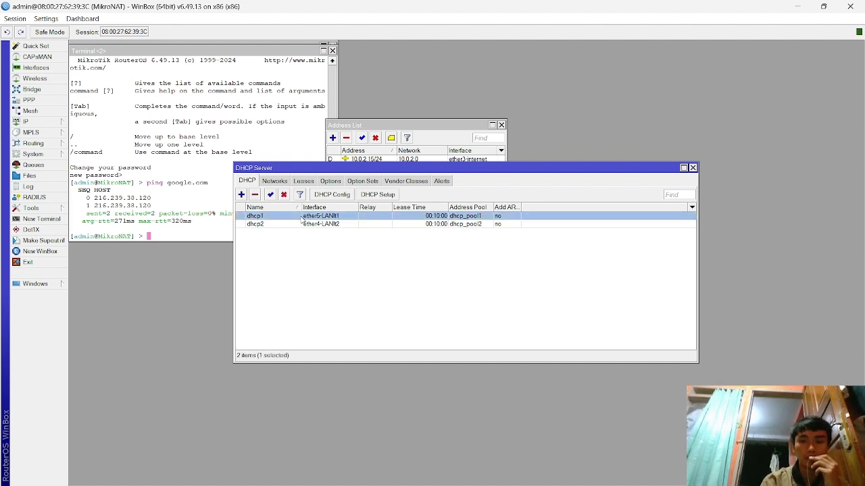
pyautogui.click(255, 194)
pyautogui.click(262, 216)
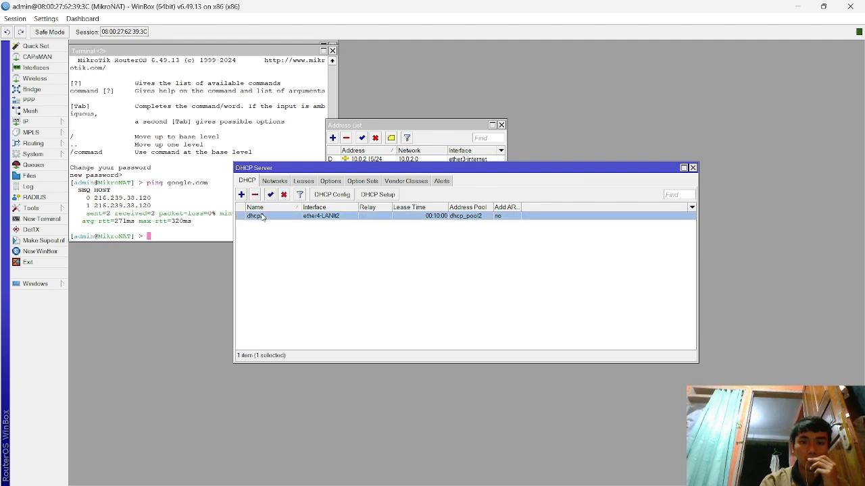
# - Run DHCP Setup on ether5-LANlt1 with gateway 192.168.2.1, pool 192.168.2.2–192.168.2.6 and 10-minute lease
pyautogui.click(387, 196)
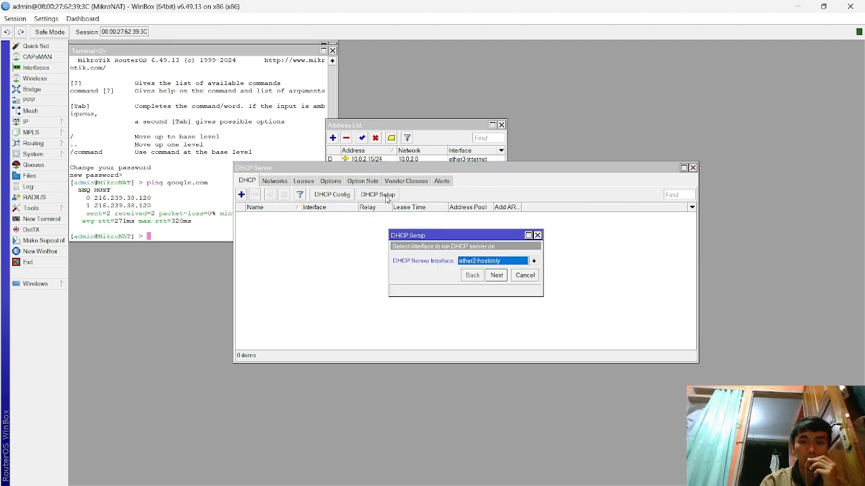
pyautogui.click(518, 263)
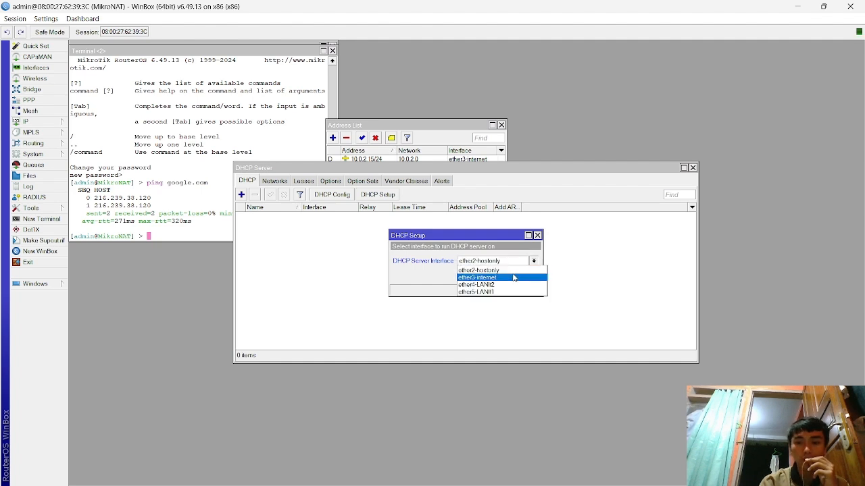
pyautogui.click(510, 292)
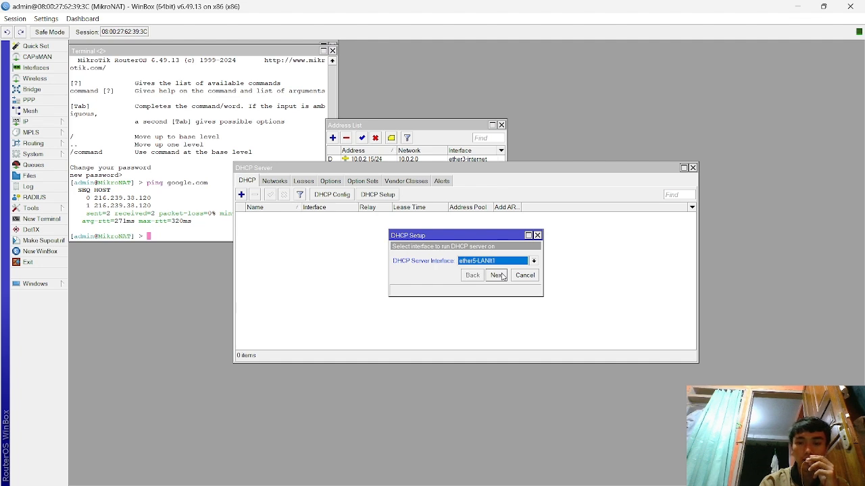
pyautogui.click(496, 275)
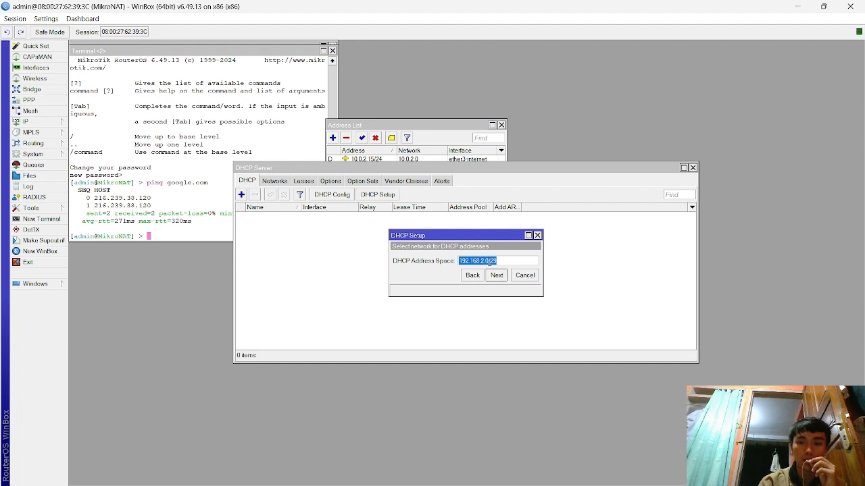
pyautogui.click(498, 275)
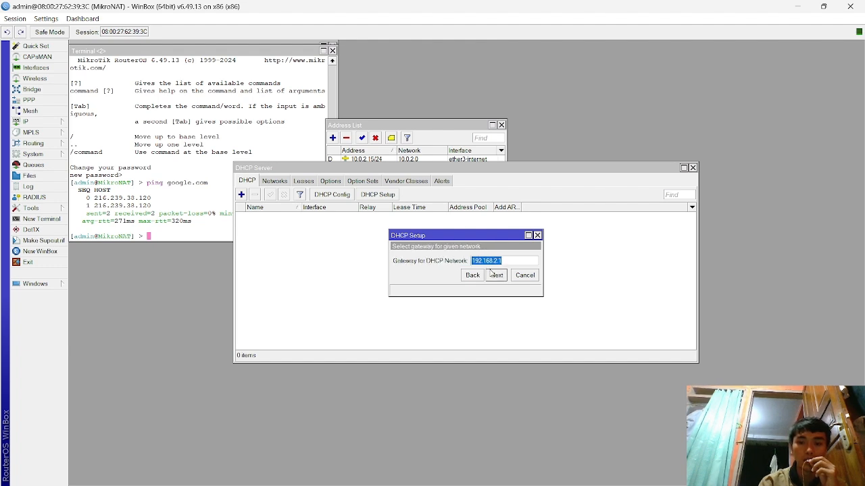
pyautogui.click(500, 275)
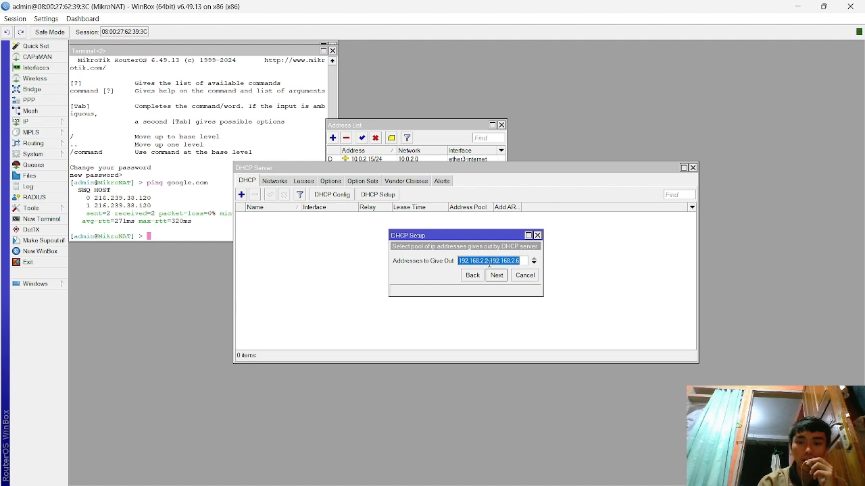
pyautogui.click(502, 275)
pyautogui.click(497, 274)
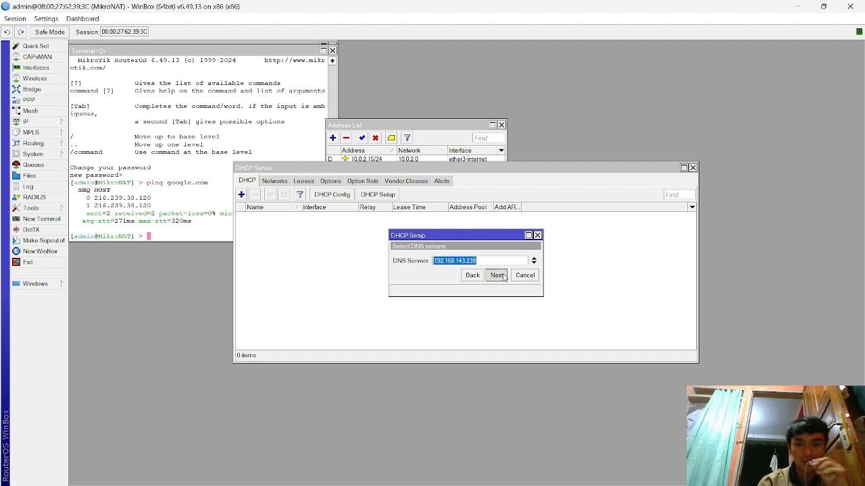
pyautogui.click(503, 276)
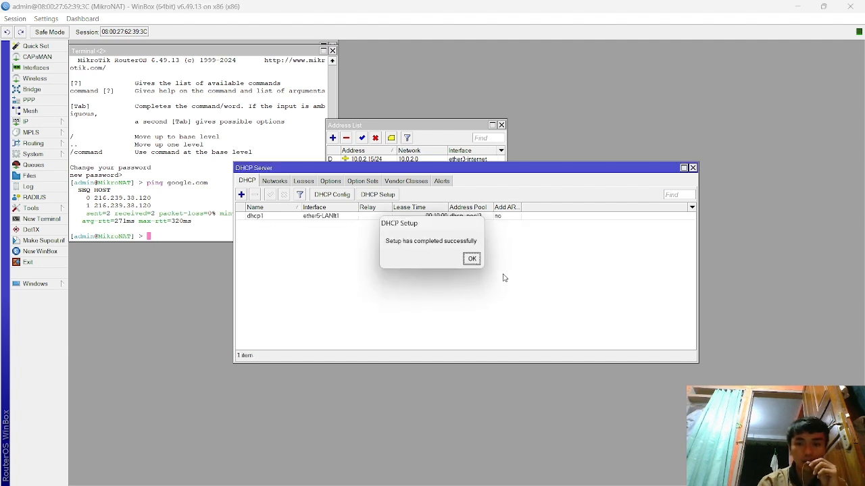
pyautogui.click(471, 257)
# - Run DHCP Setup on ether4-LANlt2 with address space 192.168.3.0/29 and pool 192.168.3.2–192.168.3.6
pyautogui.click(377, 195)
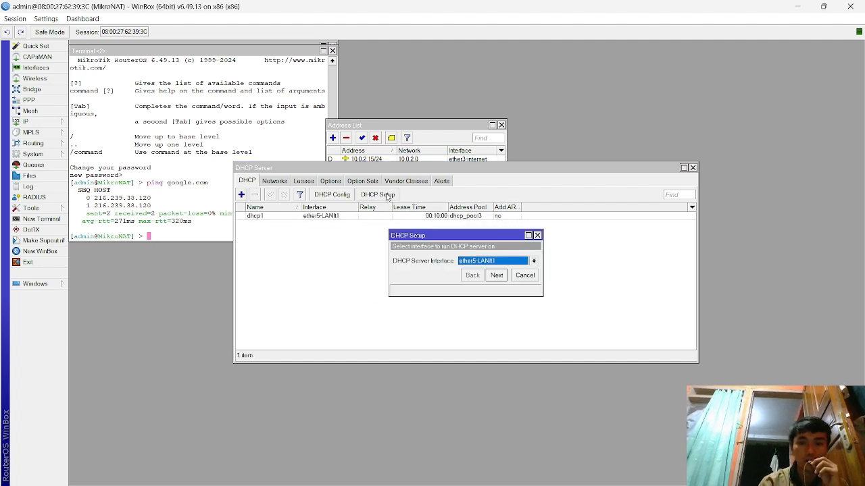
pyautogui.click(527, 261)
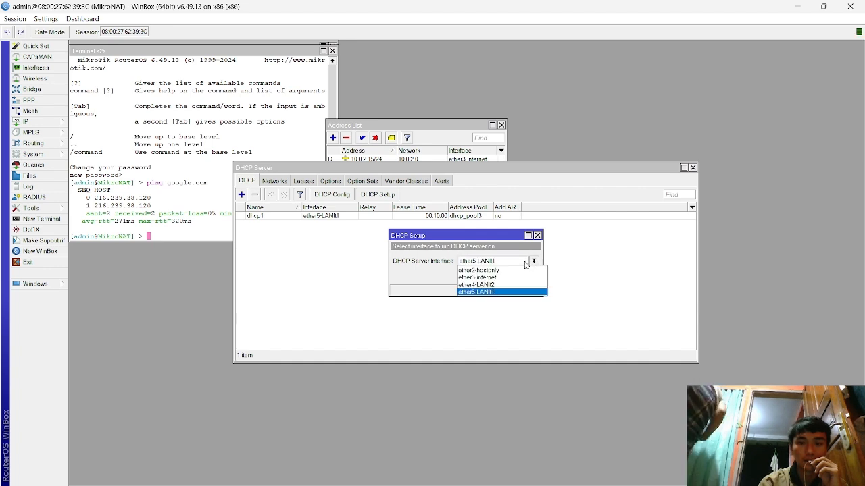
pyautogui.click(512, 285)
pyautogui.click(500, 275)
pyautogui.click(497, 275)
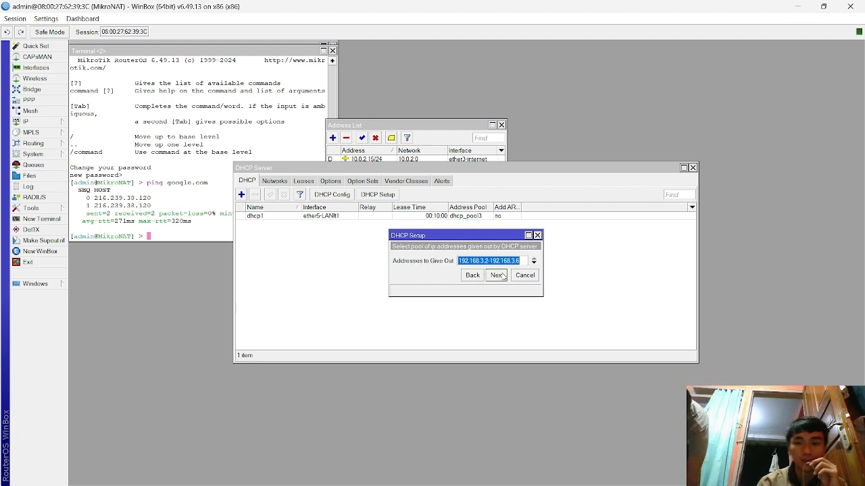
pyautogui.click(496, 275)
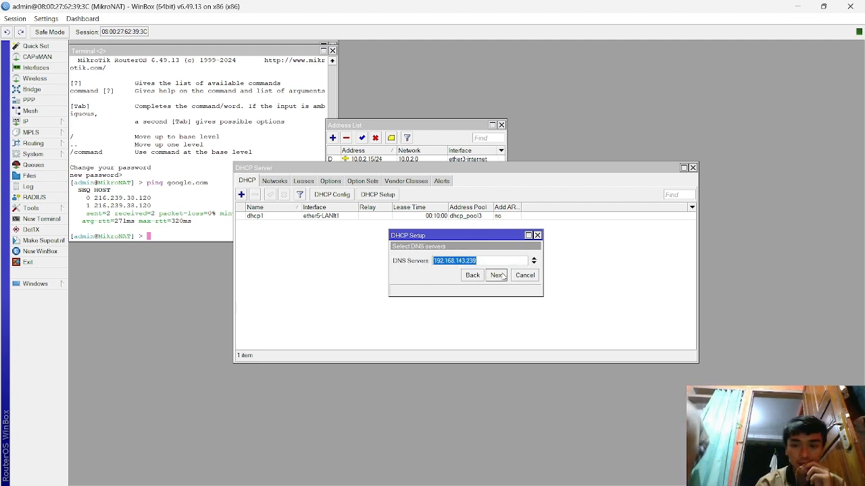
pyautogui.click(496, 275)
pyautogui.click(502, 276)
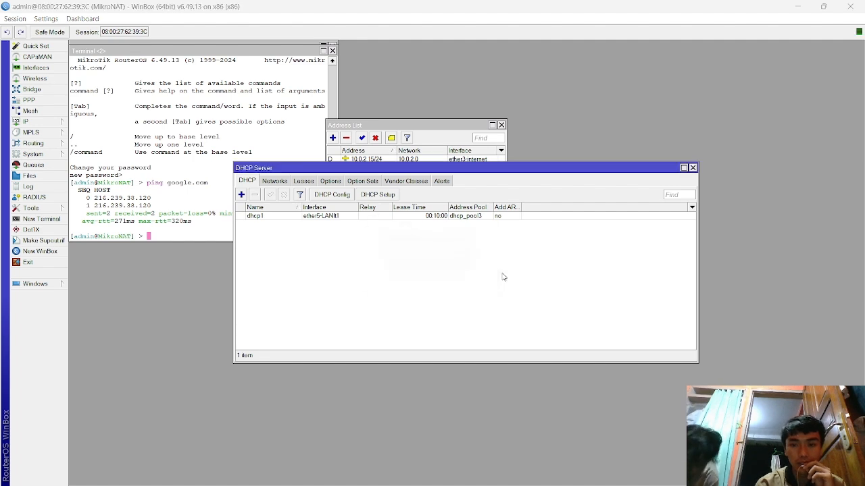
pyautogui.click(473, 259)
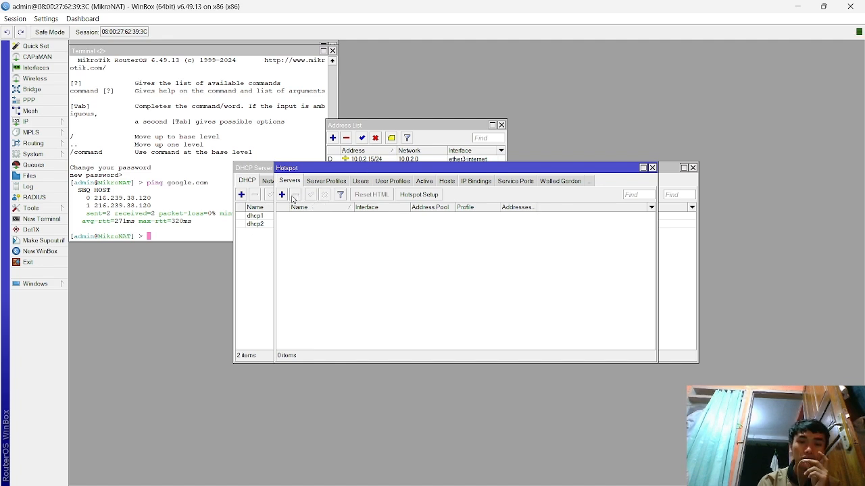
# - Start Hotspot Setup on ether5-LANlt1 without masquerading, using 192.168.2.1/29 and pool 192.168.2.2–192.168.2.6
pyautogui.click(420, 196)
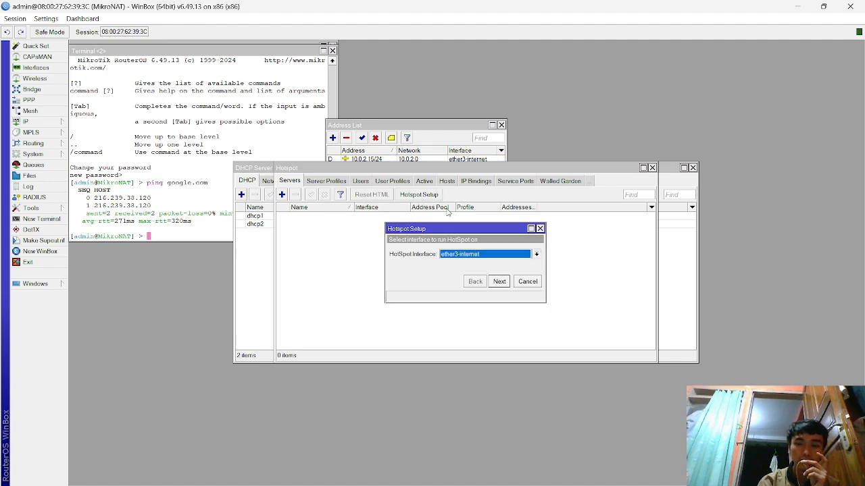
pyautogui.click(493, 257)
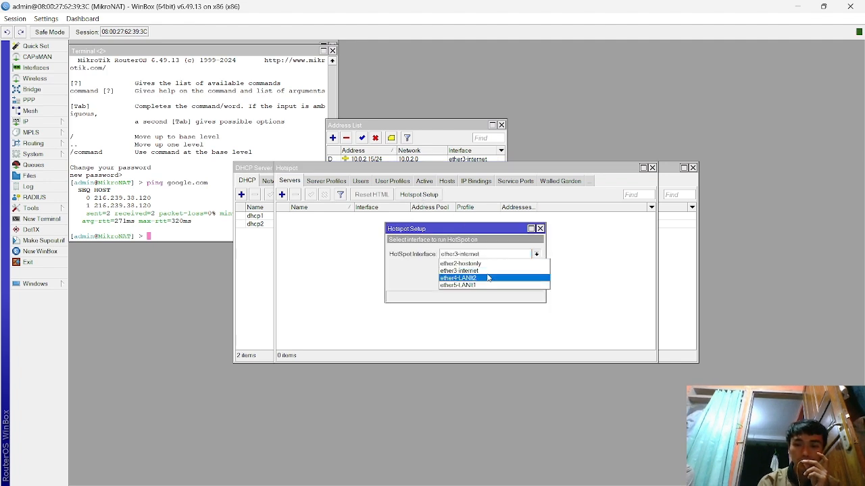
pyautogui.click(490, 285)
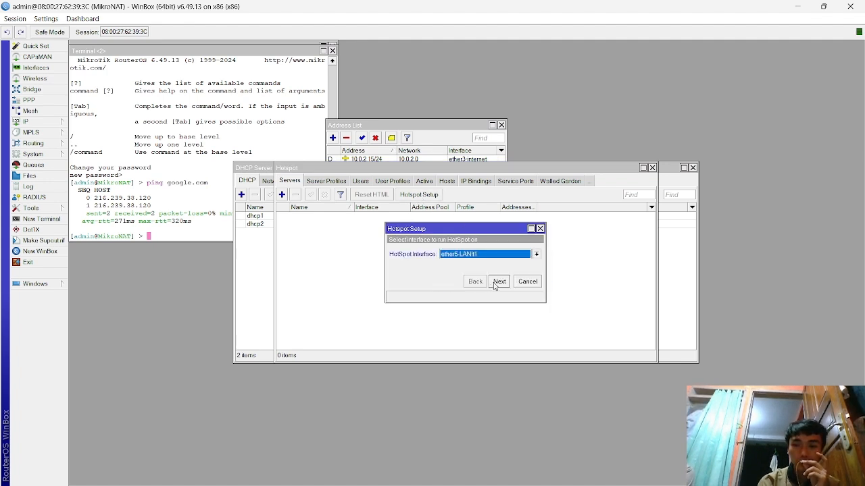
pyautogui.click(498, 282)
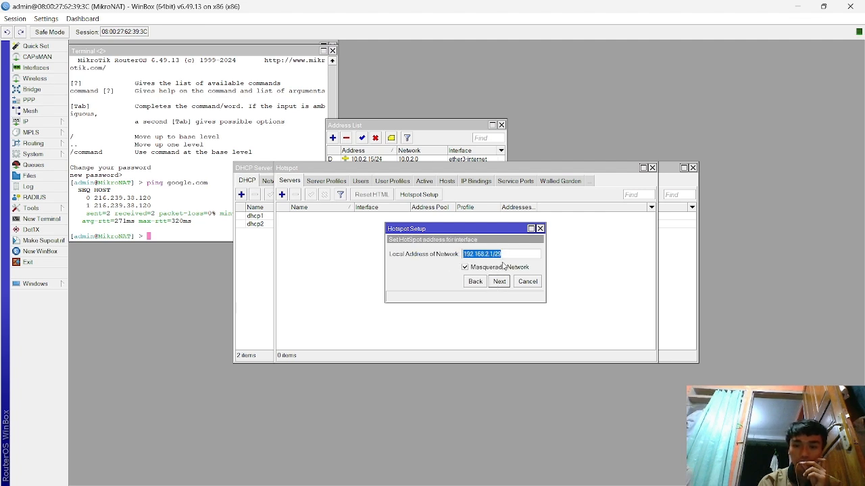
pyautogui.click(500, 267)
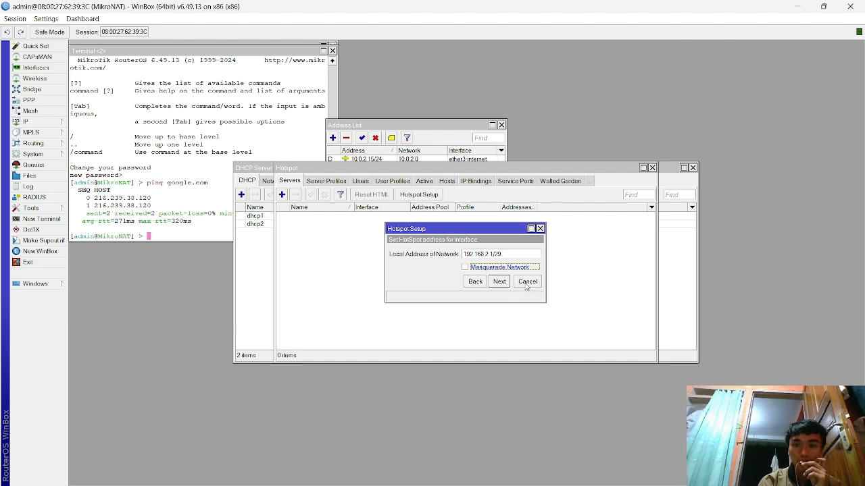
pyautogui.click(500, 283)
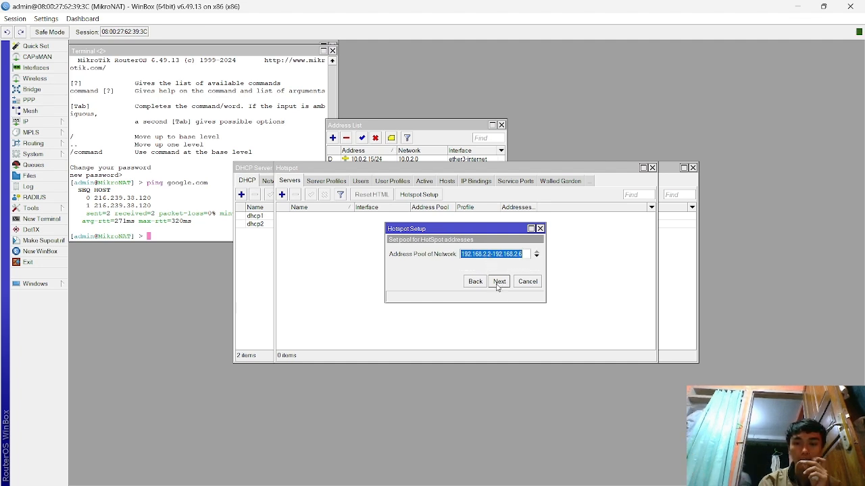
pyautogui.click(498, 284)
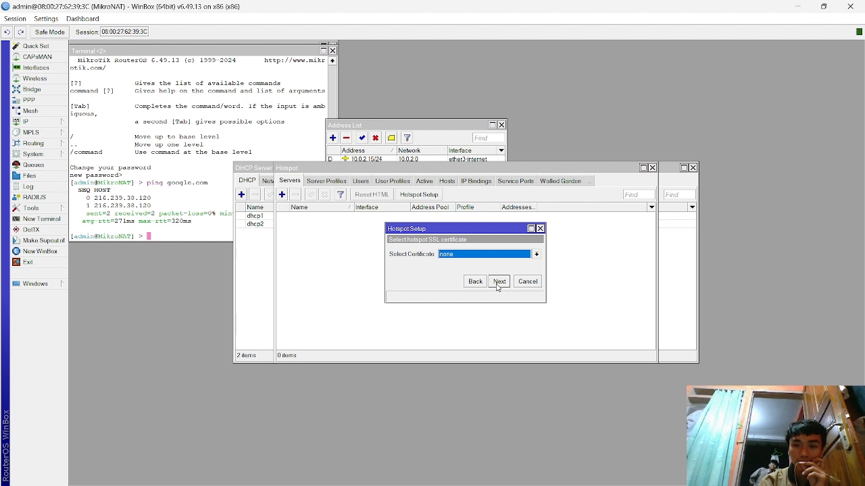
# - Skip the SSL certificate, keep SMTP 0.0.0.0 and DNS 8.8.8.8/8.8.4.4, set local user admin, and finish
pyautogui.click(498, 282)
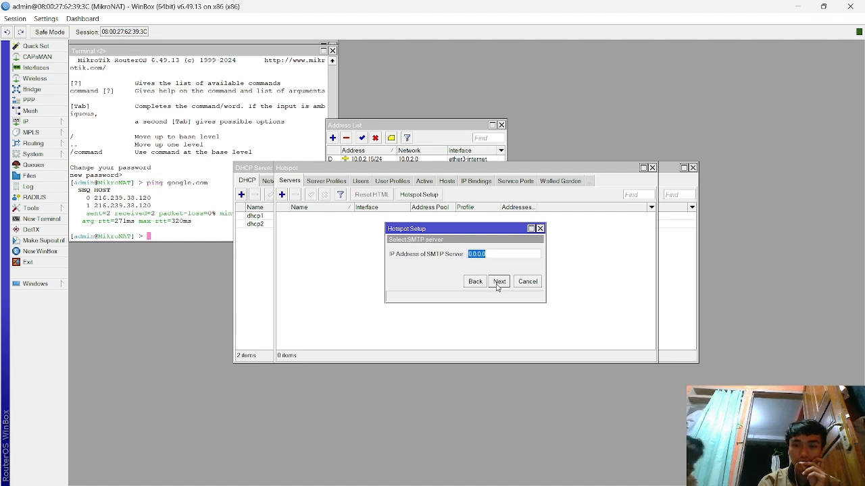
pyautogui.click(497, 285)
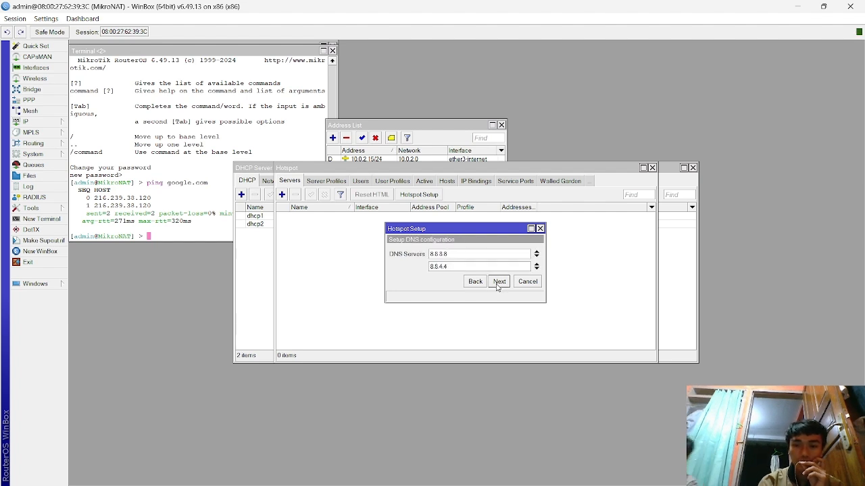
pyautogui.click(499, 284)
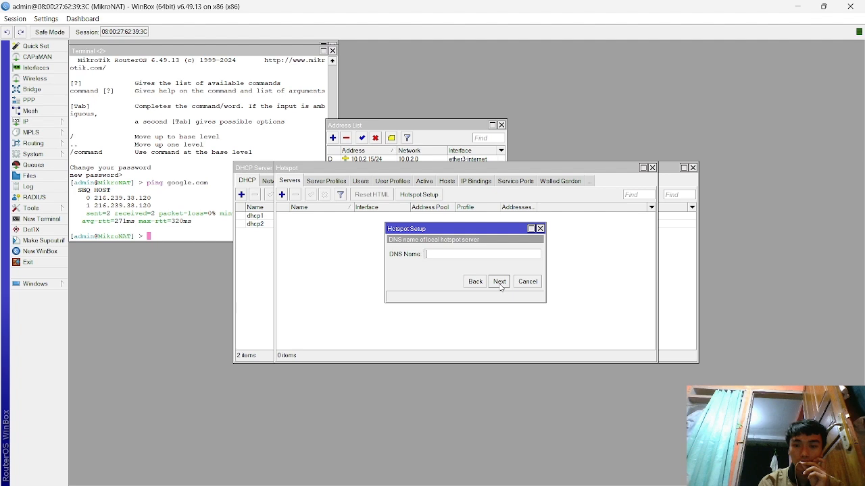
pyautogui.click(500, 284)
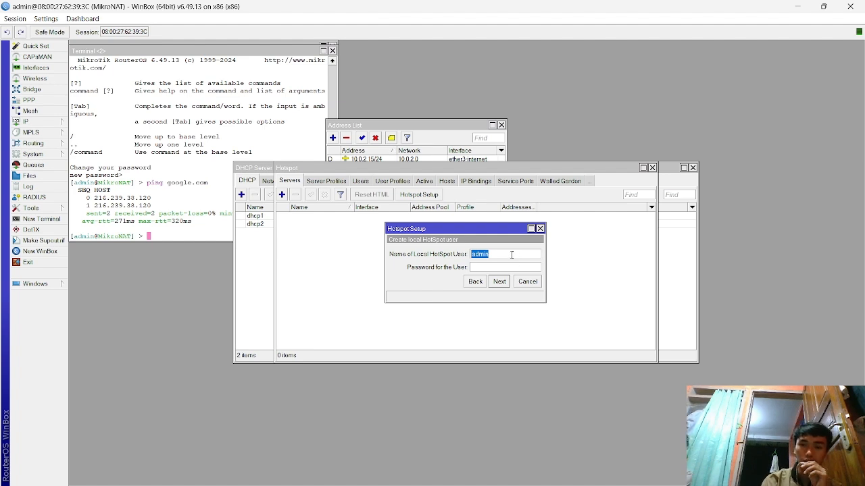
pyautogui.click(509, 255)
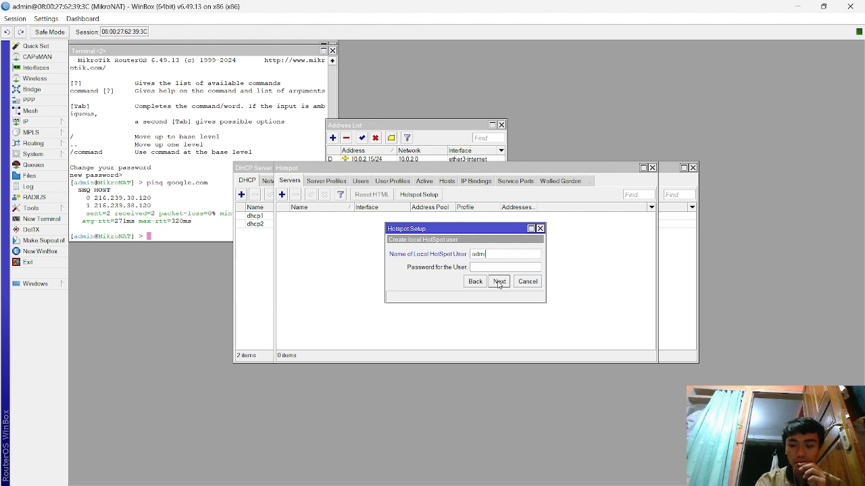
pyautogui.press('BackSpace')
pyautogui.press('BackSpace')
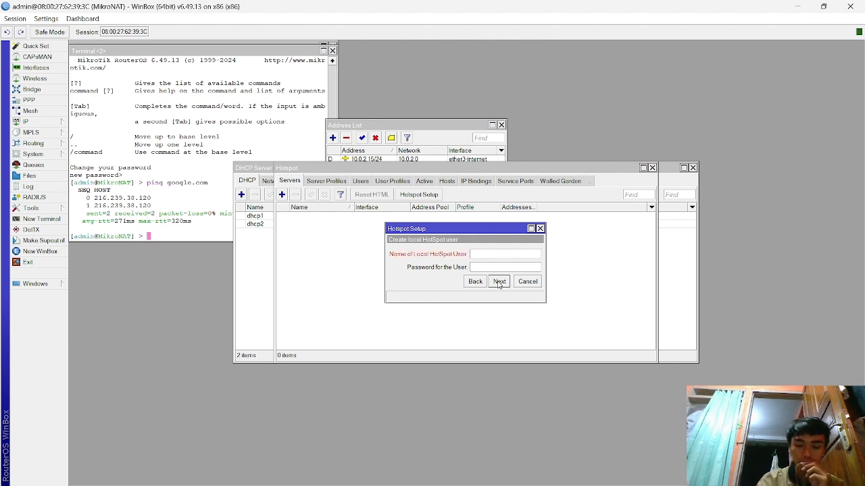
pyautogui.write('admin')
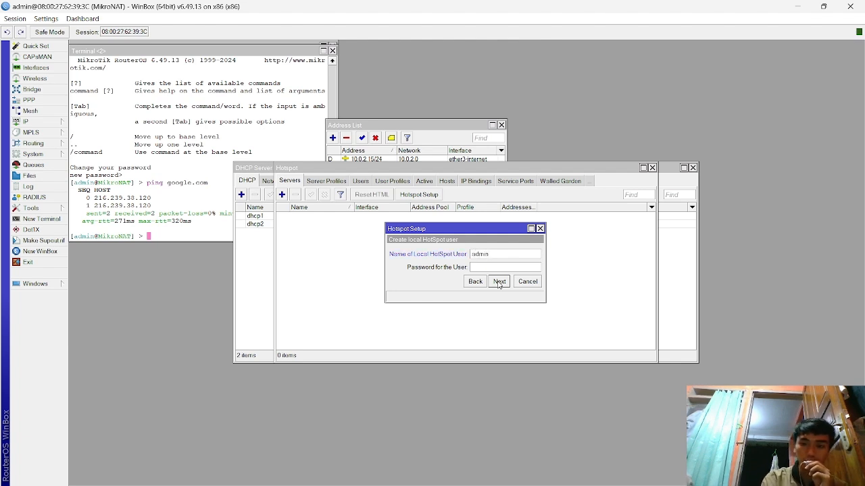
pyautogui.click(498, 281)
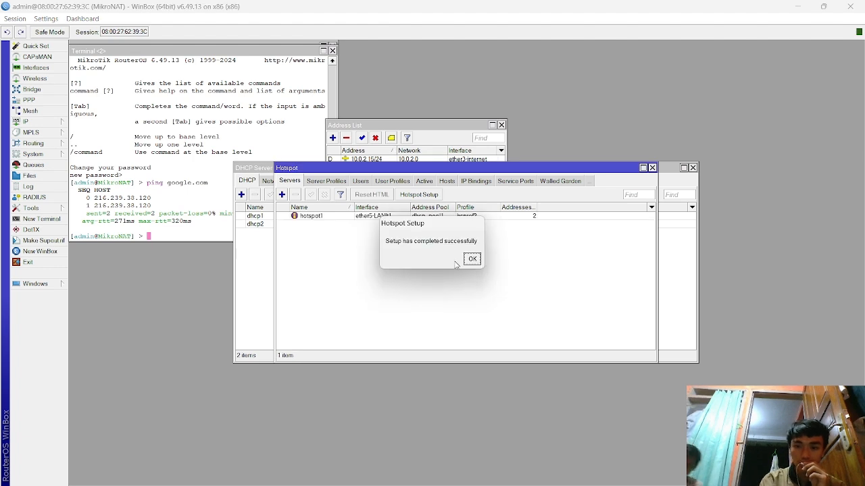
pyautogui.click(471, 259)
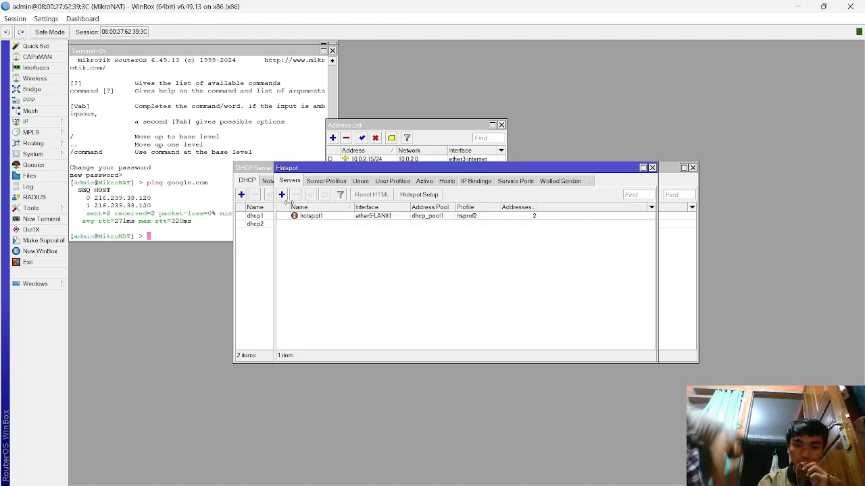
pyautogui.click(282, 194)
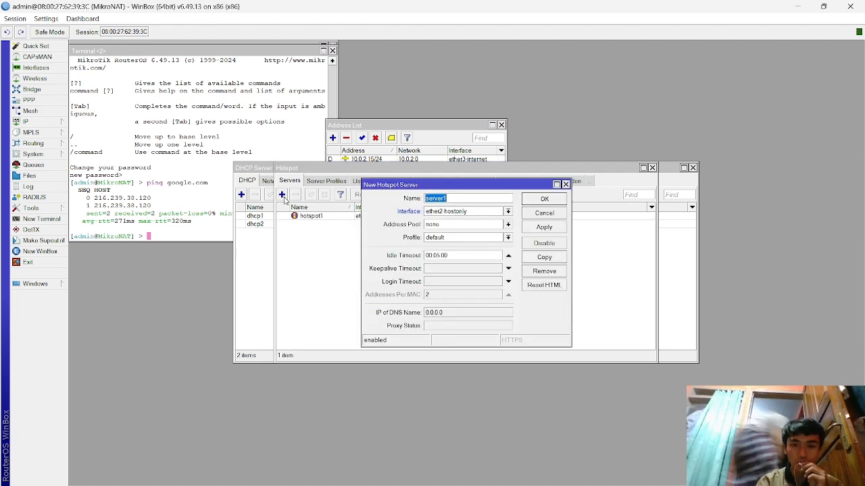
pyautogui.click(470, 211)
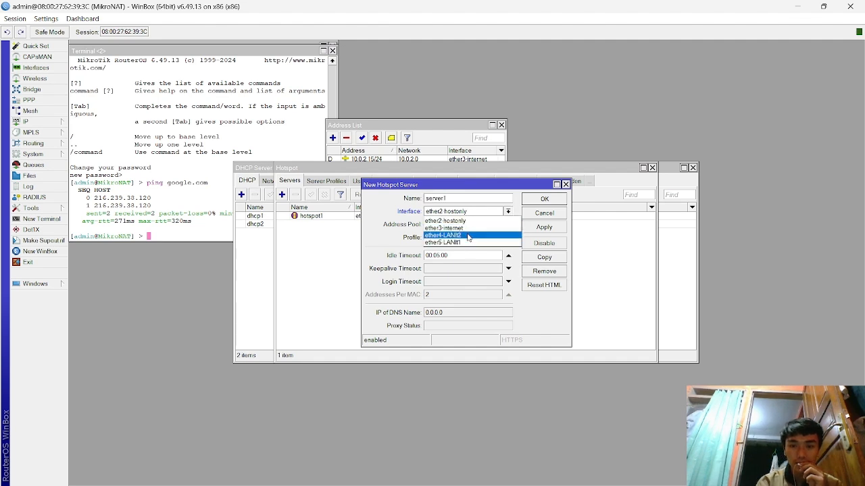
pyautogui.click(468, 237)
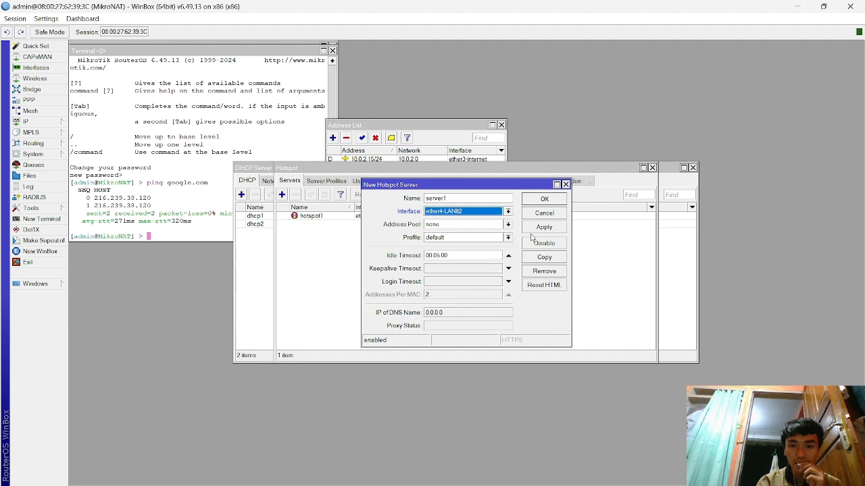
pyautogui.click(472, 201)
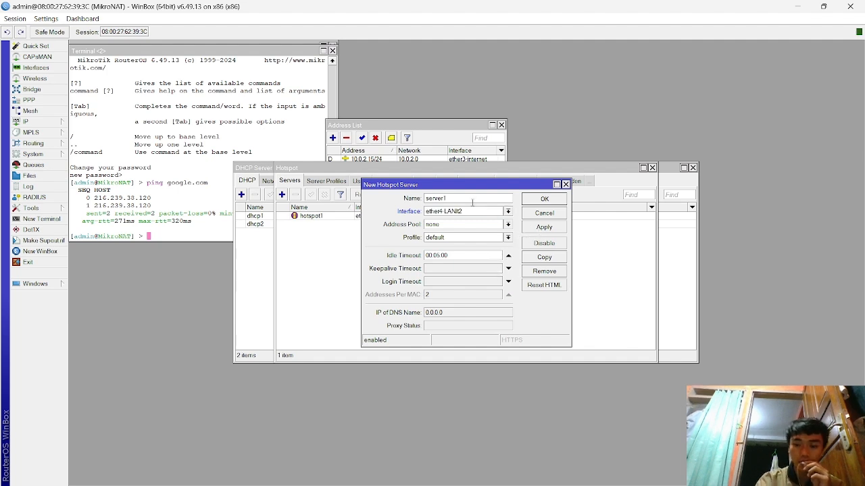
pyautogui.press('BackSpace')
pyautogui.press('BackSpace')
pyautogui.press('BackSpace')
pyautogui.press('BackSpace')
pyautogui.press('BackSpace')
pyautogui.press('BackSpace')
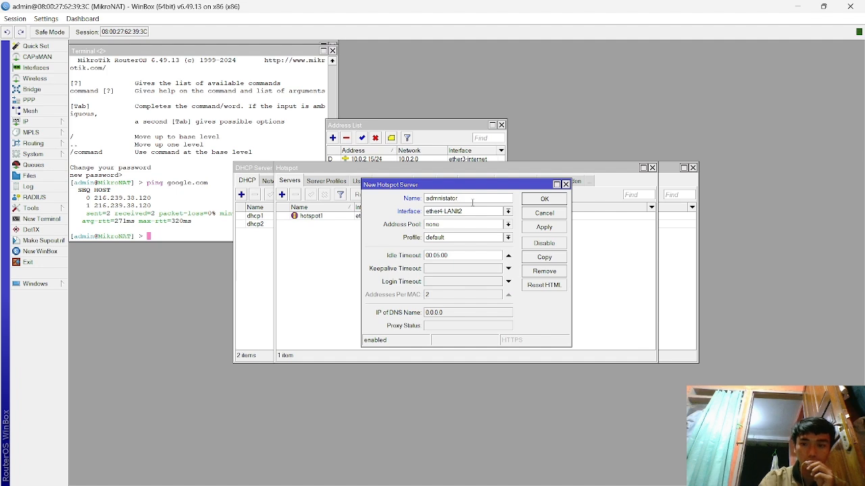
pyautogui.click(566, 184)
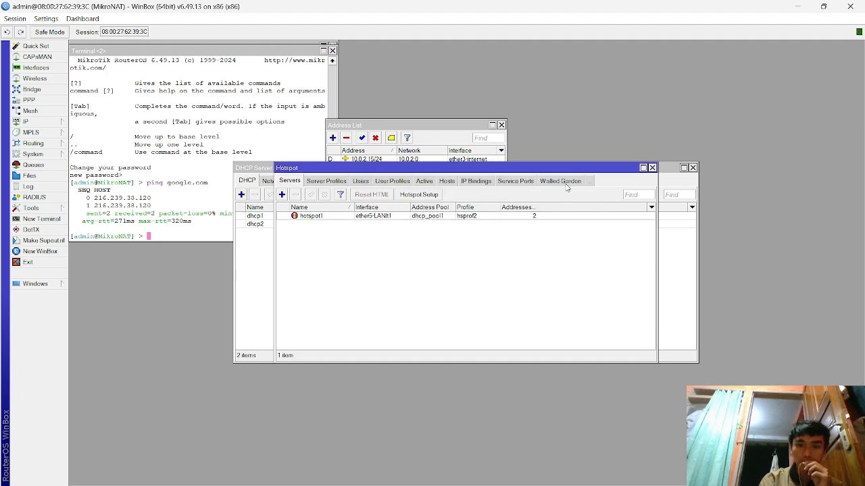
pyautogui.click(431, 195)
# - Choose ether4-LANlt2 for the hotspot with network 192.168.3.1/29 and pool 192.168.3.2–192.168.3.6
pyautogui.click(486, 255)
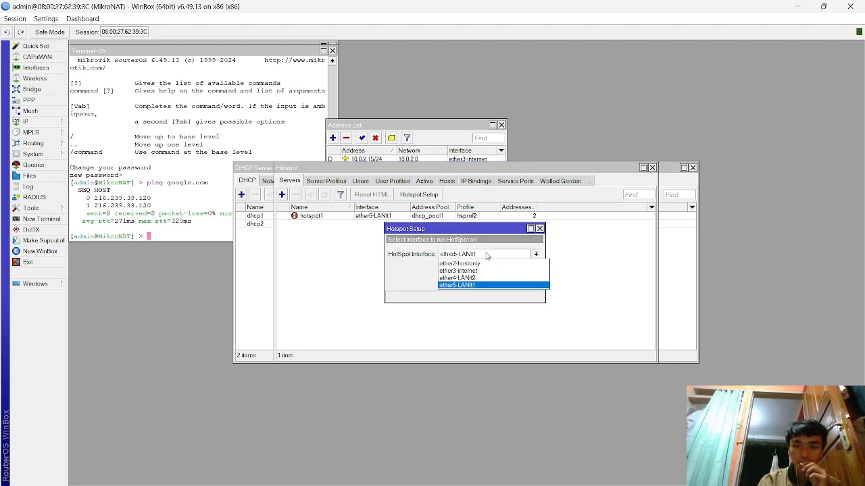
pyautogui.click(474, 278)
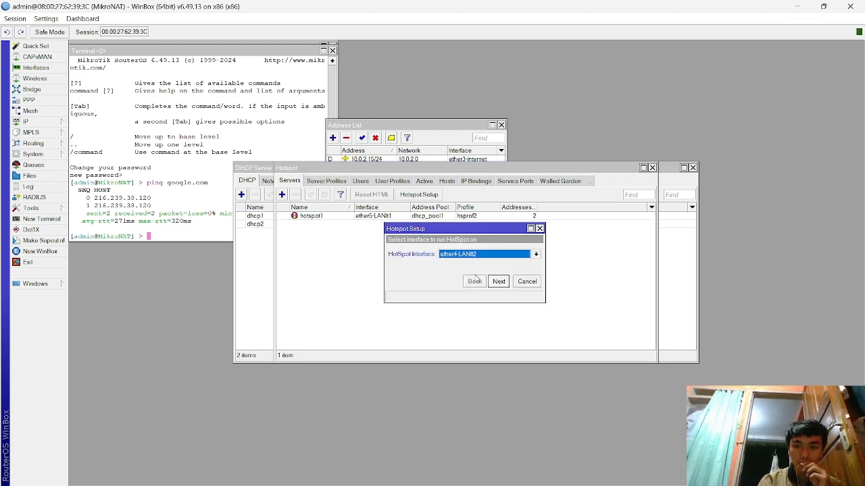
pyautogui.click(500, 282)
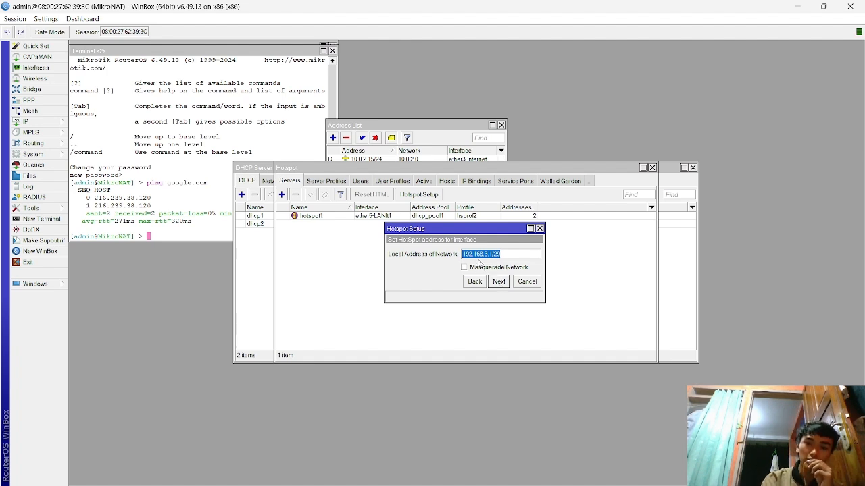
pyautogui.click(499, 281)
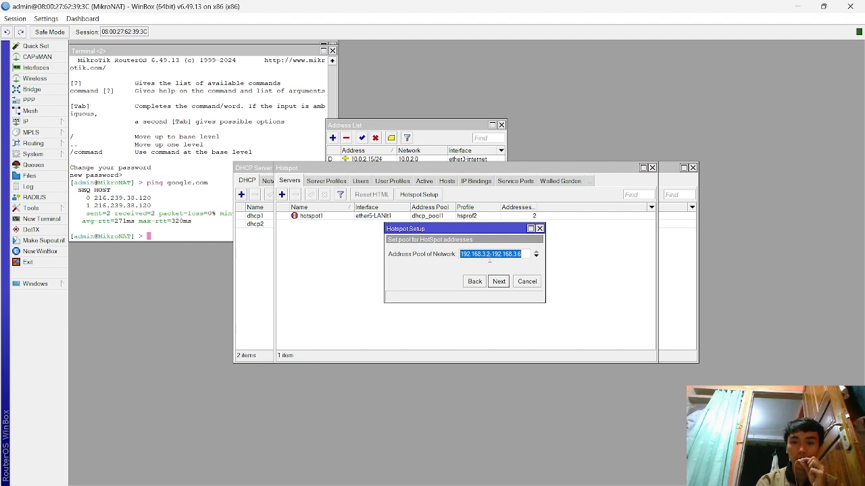
pyautogui.click(500, 281)
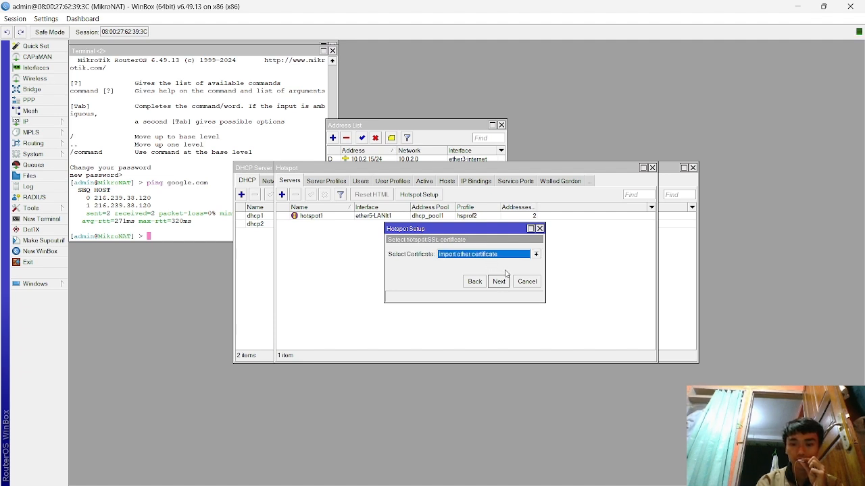
# - Set the certificate to none, accept the SMTP and DNS defaults with no DNS name, and finish
pyautogui.click(517, 256)
pyautogui.click(501, 271)
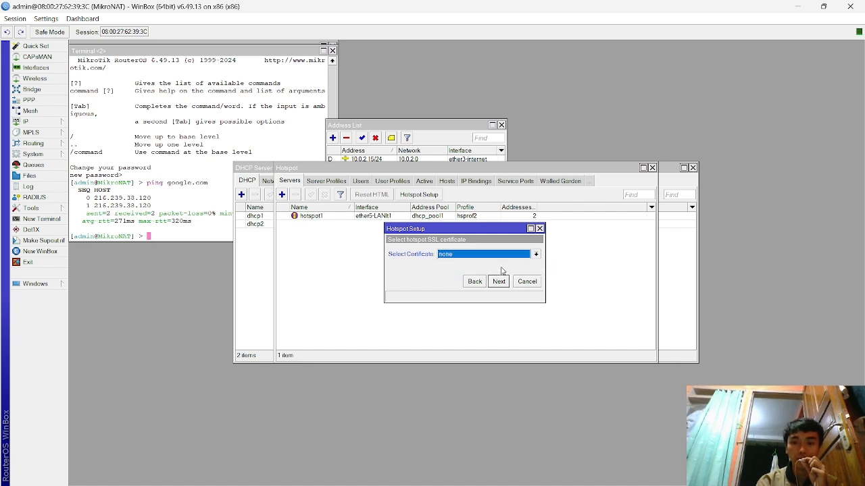
pyautogui.click(503, 285)
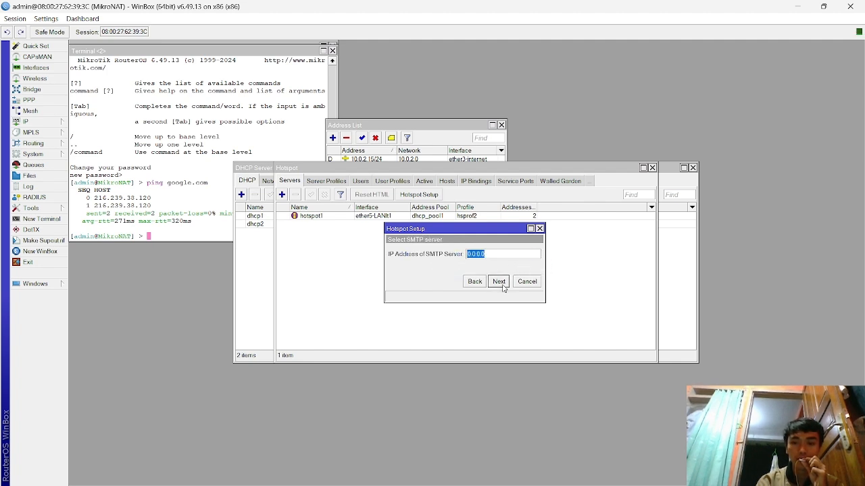
pyautogui.click(498, 282)
pyautogui.click(498, 281)
pyautogui.click(501, 285)
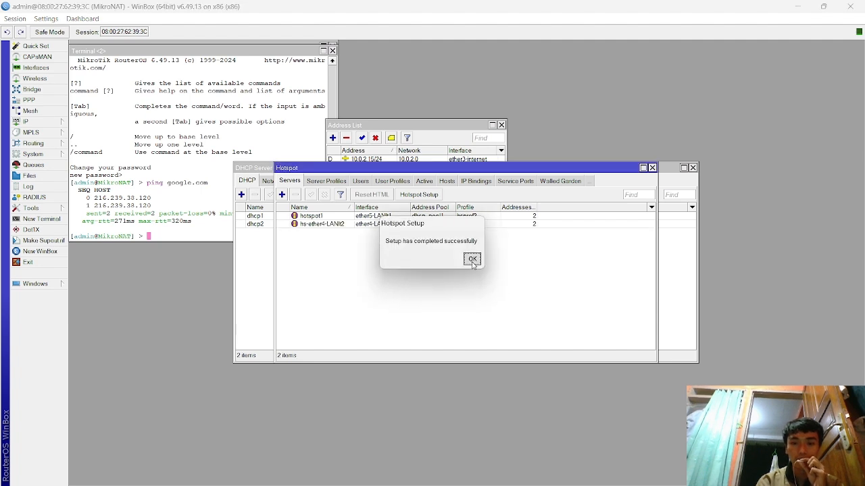
pyautogui.click(472, 259)
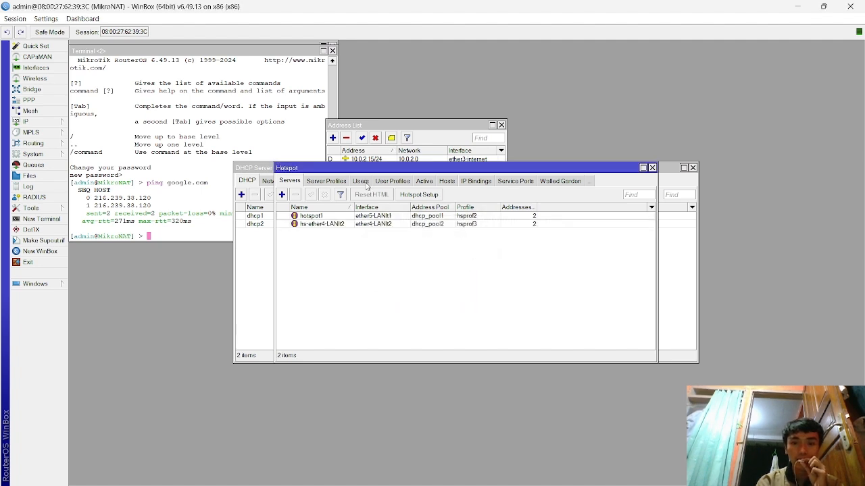
pyautogui.click(360, 181)
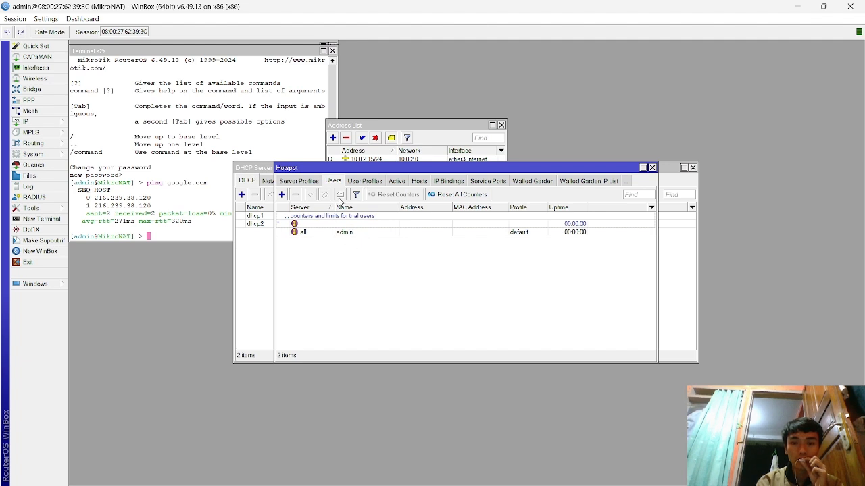
pyautogui.click(282, 196)
pyautogui.click(444, 232)
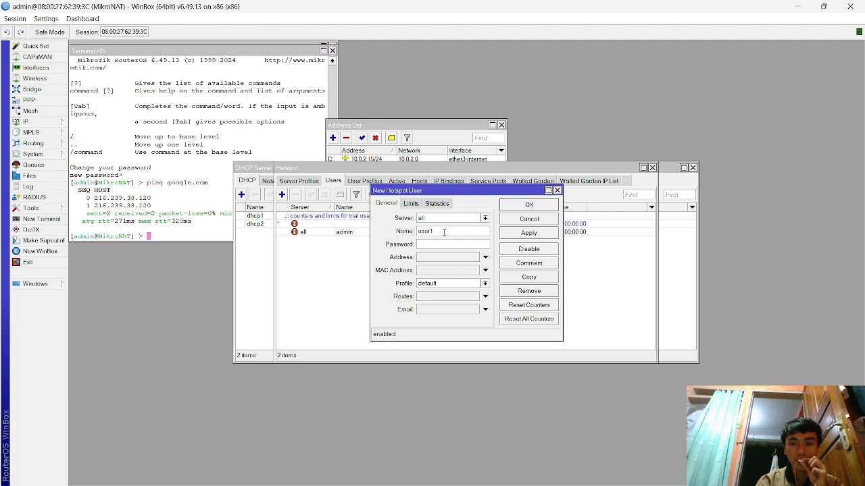
pyautogui.click(485, 218)
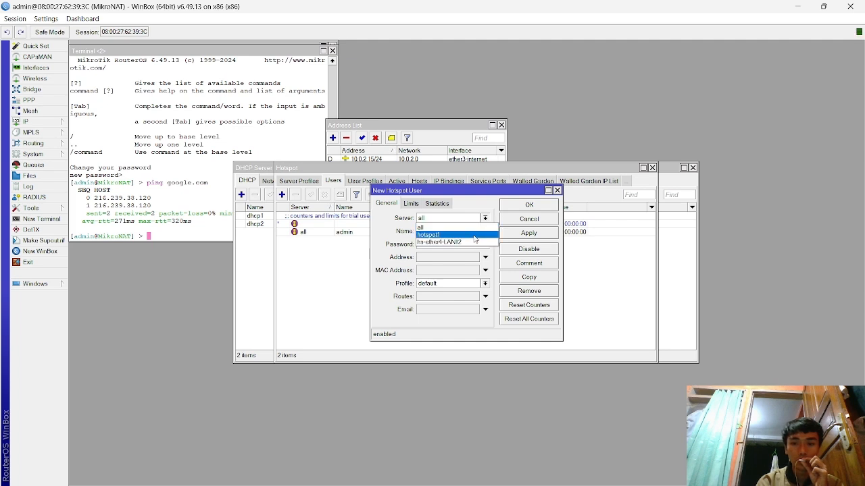
pyautogui.click(320, 254)
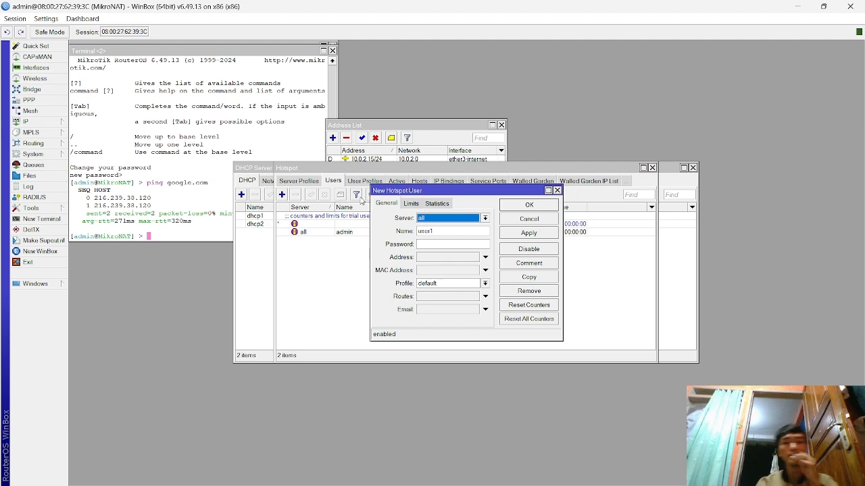
pyautogui.click(557, 191)
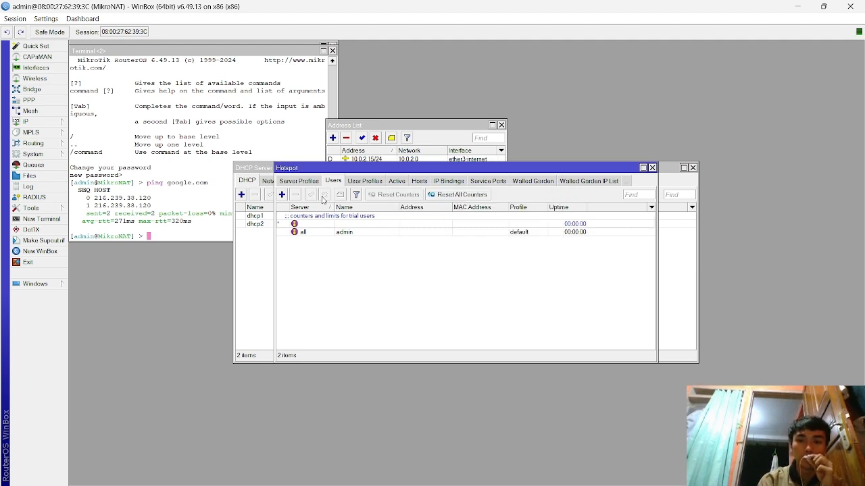
pyautogui.click(303, 181)
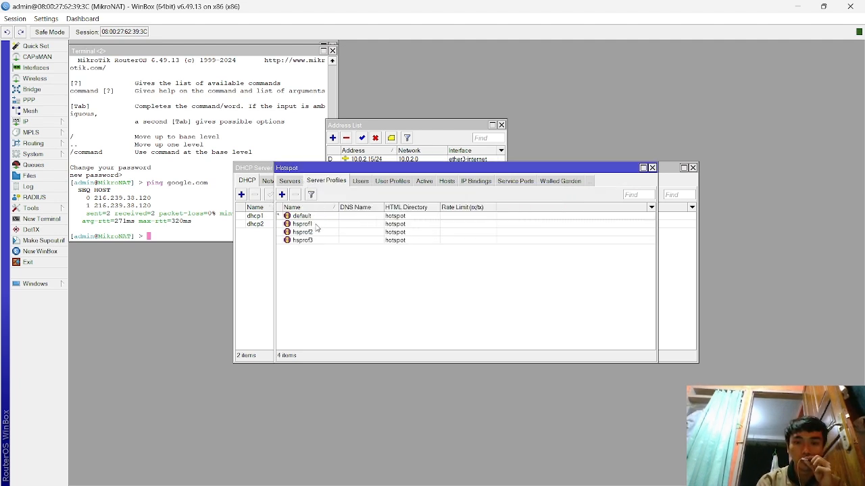
pyautogui.click(295, 182)
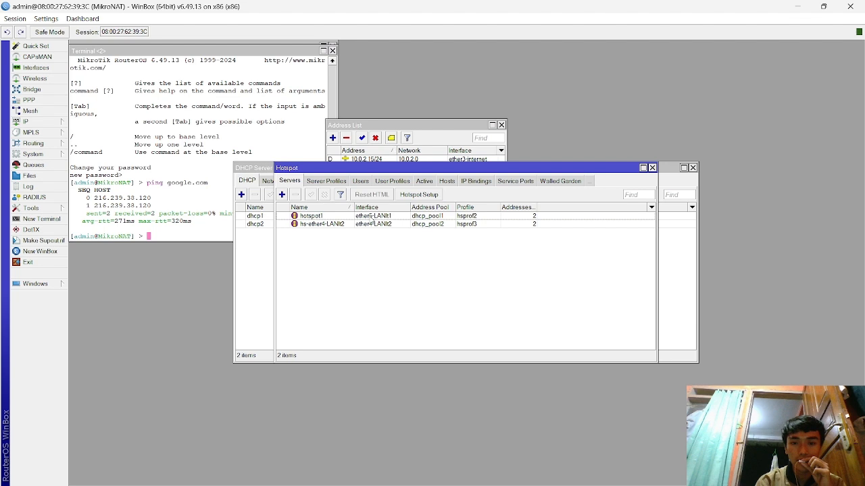
# - Rename hotspot server hotspot1 to hotspot-customer
pyautogui.doubleClick(346, 216)
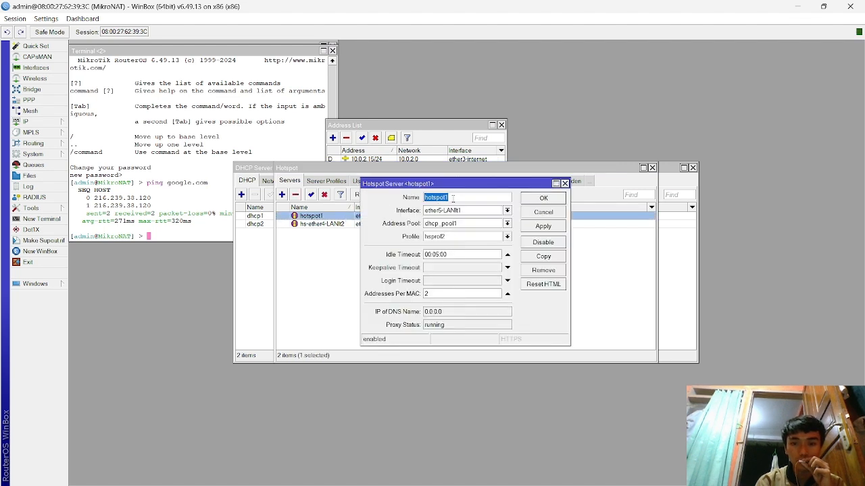
pyautogui.click(453, 197)
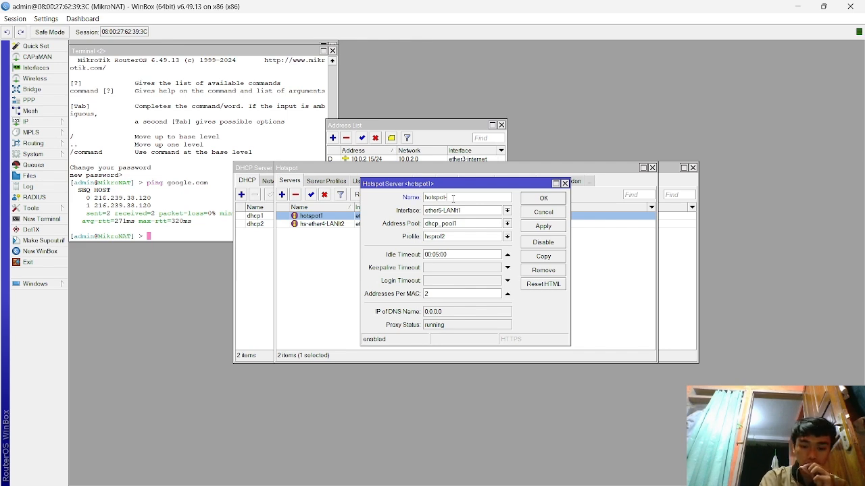
pyautogui.write('mer')
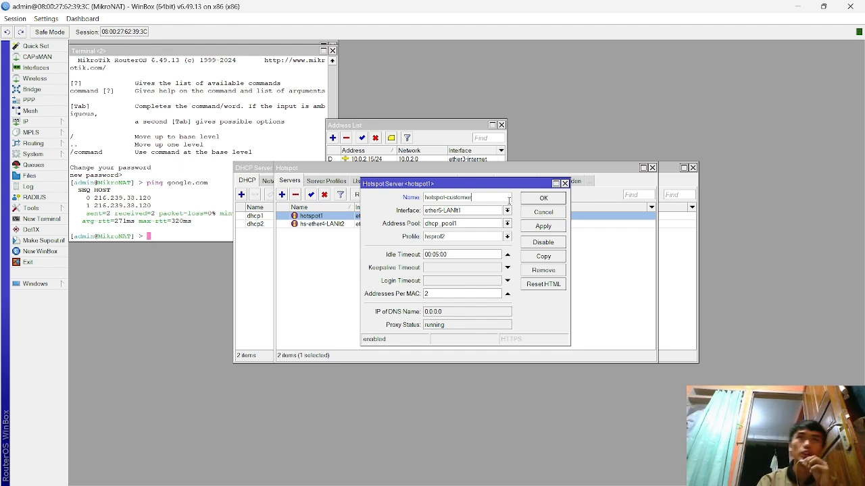
pyautogui.click(555, 227)
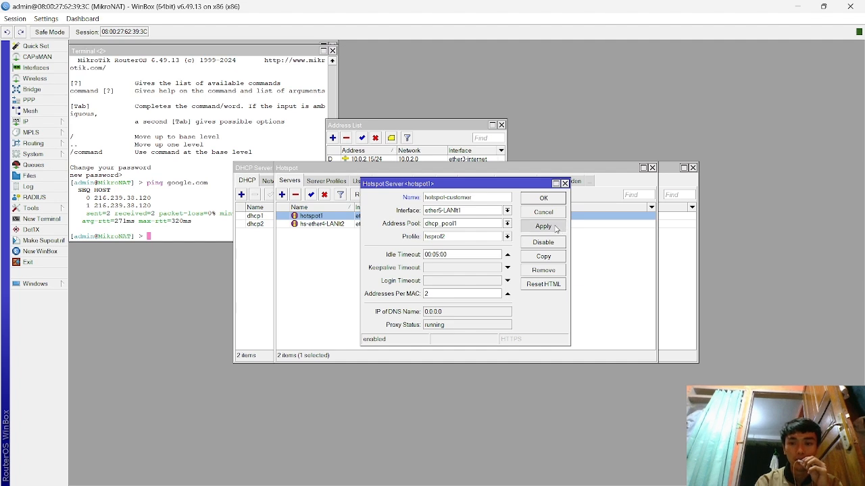
pyautogui.click(545, 200)
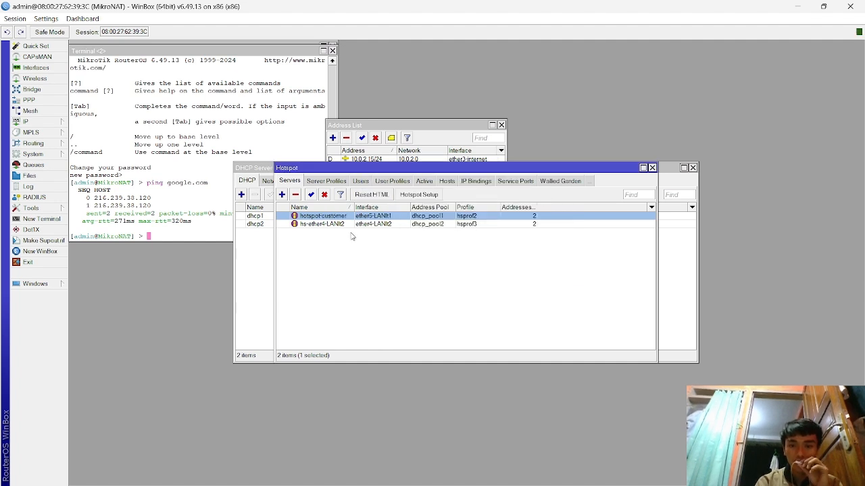
# - Rename hotspot server hs-ether4-LANIt2 to hs-admin
pyautogui.doubleClick(316, 225)
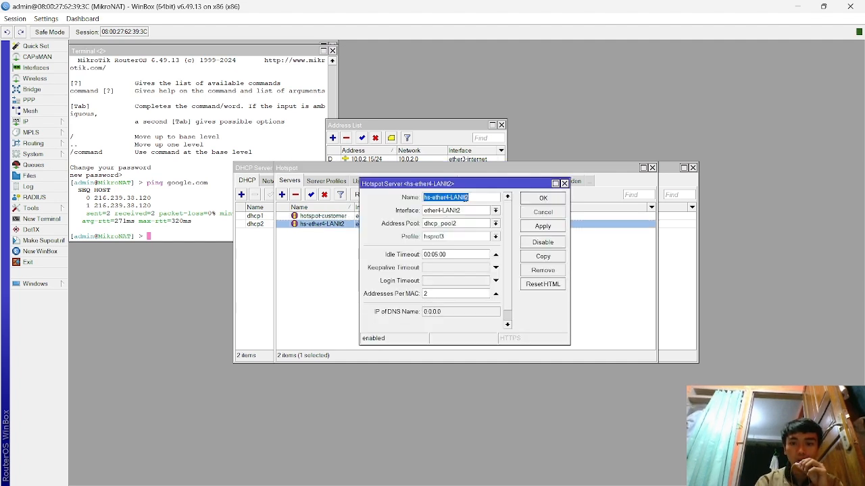
pyautogui.click(467, 199)
pyautogui.press('BackSpace')
pyautogui.press('BackSpace')
pyautogui.press('BackSpace')
pyautogui.press('BackSpace')
pyautogui.press('BackSpace')
pyautogui.press('BackSpace')
pyautogui.press('BackSpace')
pyautogui.press('BackSpace')
pyautogui.press('BackSpace')
pyautogui.press('BackSpace')
pyautogui.press('BackSpace')
pyautogui.press('BackSpace')
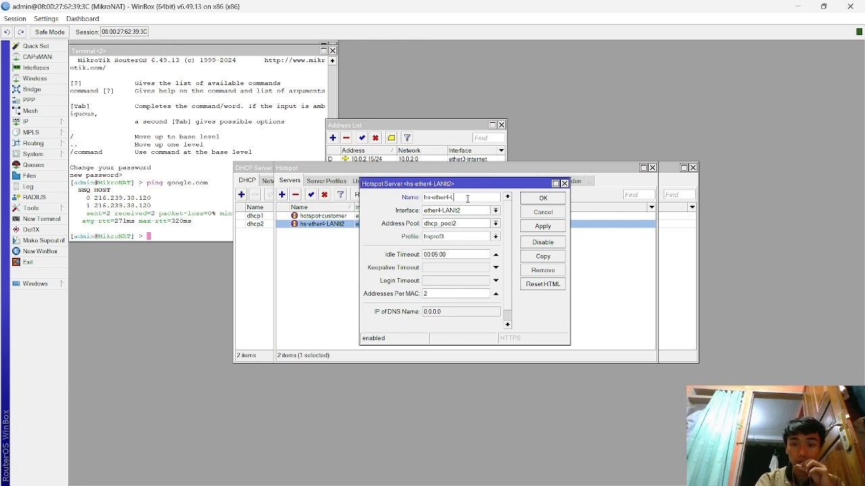
pyautogui.write('admin')
pyautogui.click(542, 227)
pyautogui.click(543, 197)
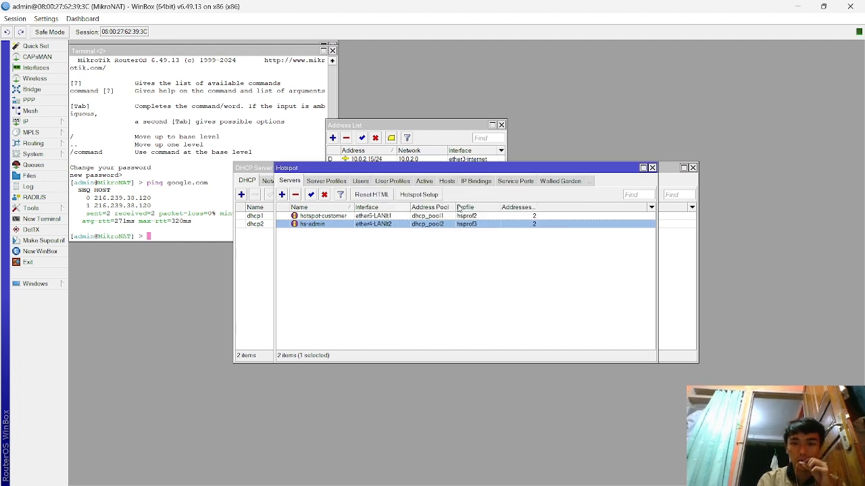
# - Add a new hotspot user on the hotspot-customer server and enter its user name
pyautogui.click(358, 181)
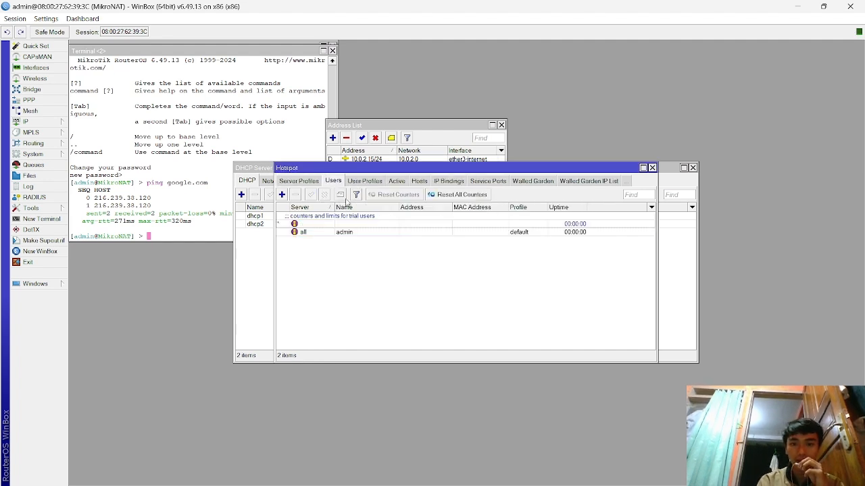
pyautogui.click(282, 195)
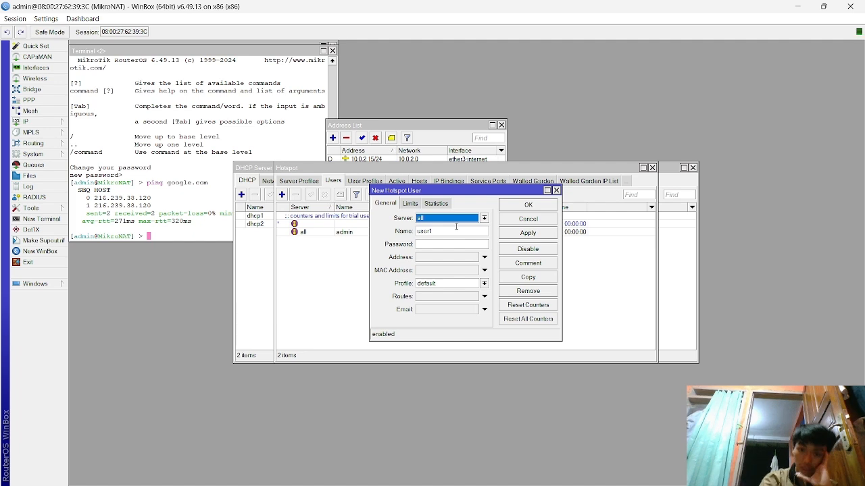
pyautogui.click(473, 219)
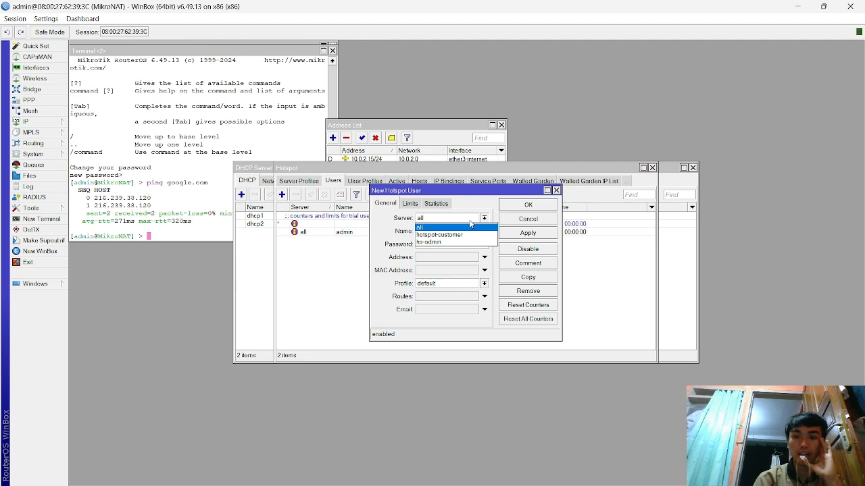
pyautogui.click(464, 234)
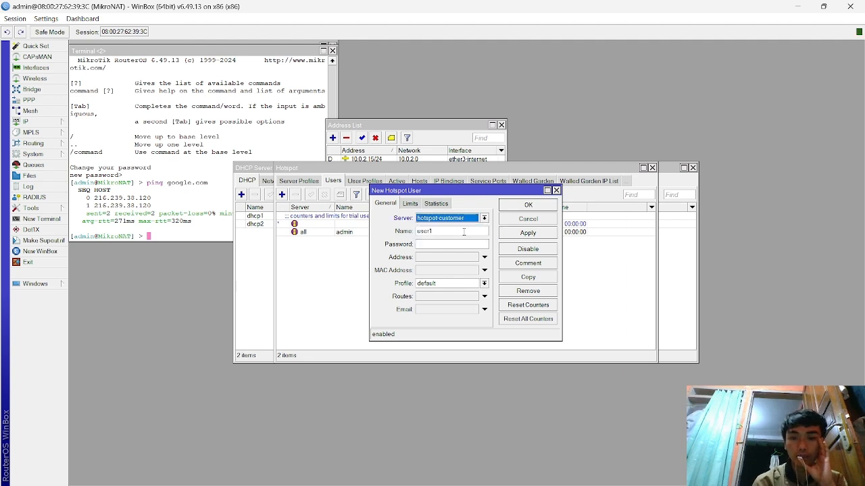
pyautogui.click(440, 230)
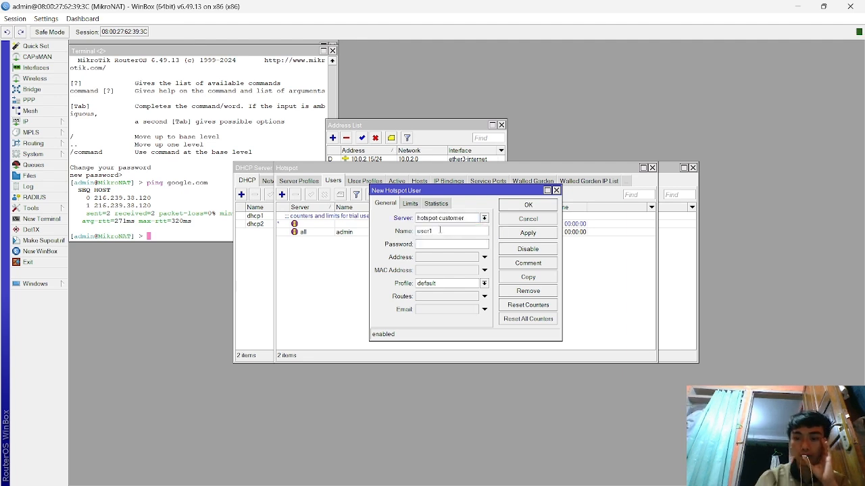
pyautogui.press('BackSpace')
pyautogui.press('BackSpace')
pyautogui.press('BackSpace')
pyautogui.press('BackSpace')
pyautogui.write('agus123')
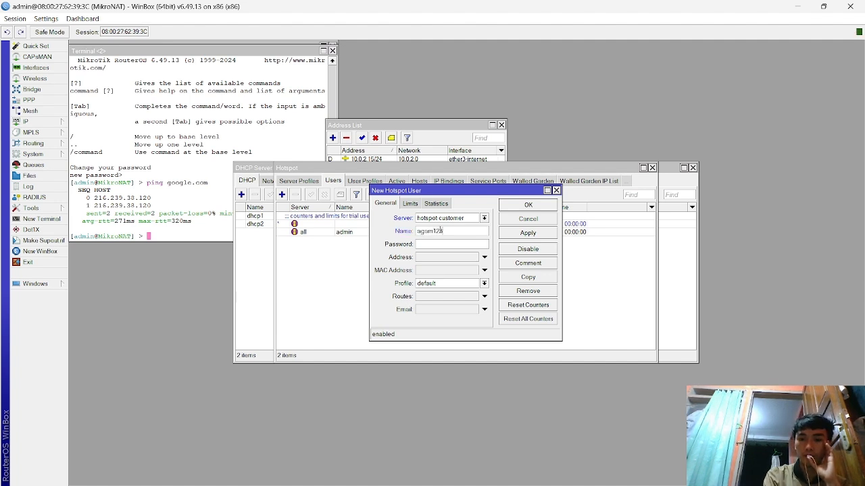
pyautogui.press('BackSpace')
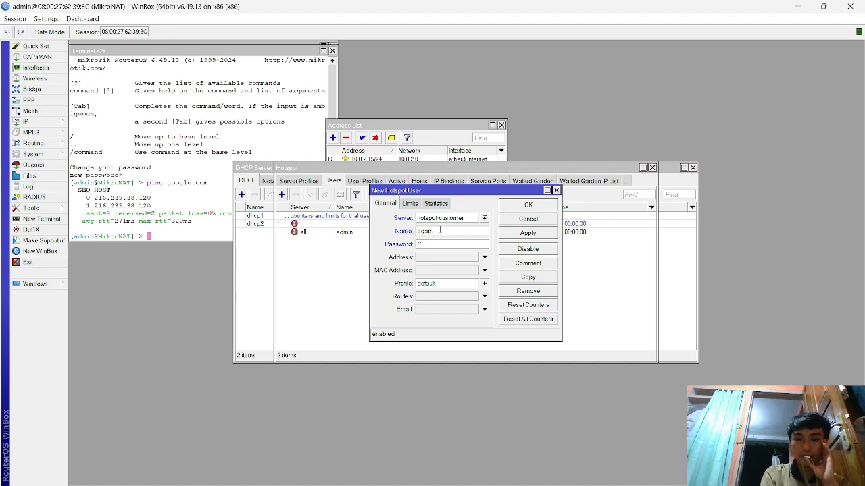
# - On the Limits tab, set Limit Bytes In and Limit Bytes Out to 1
pyautogui.click(414, 204)
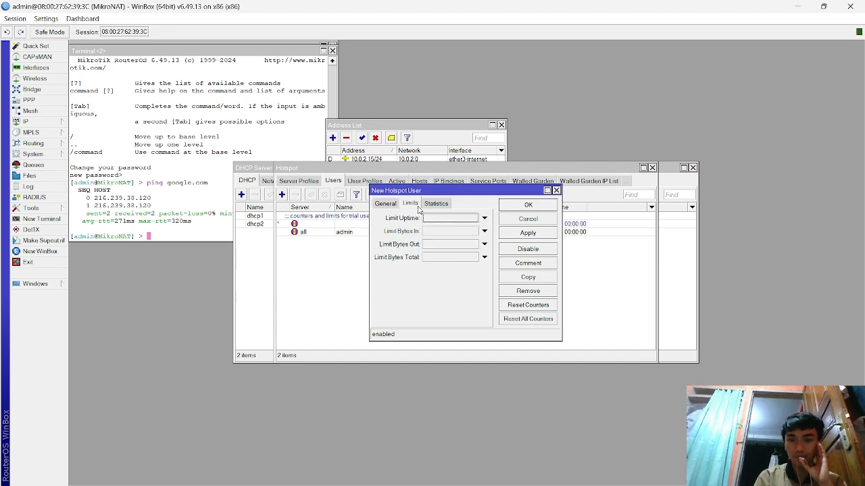
pyautogui.click(484, 218)
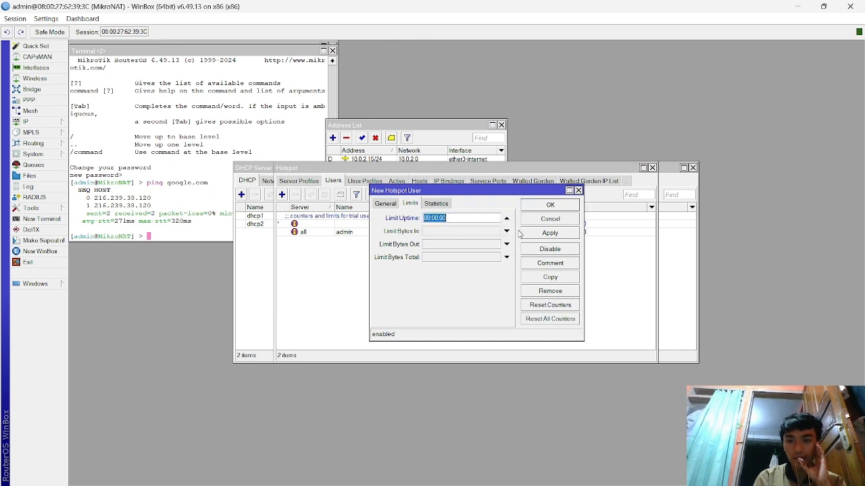
pyautogui.click(507, 232)
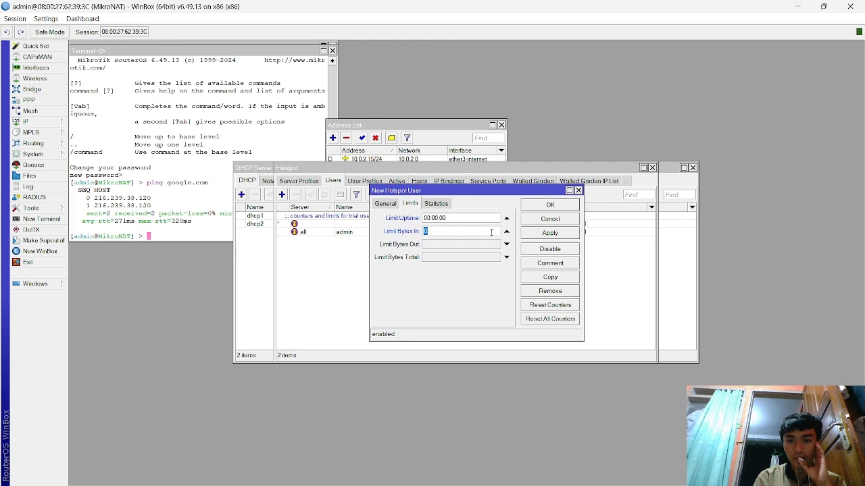
pyautogui.write('1')
pyautogui.click(489, 245)
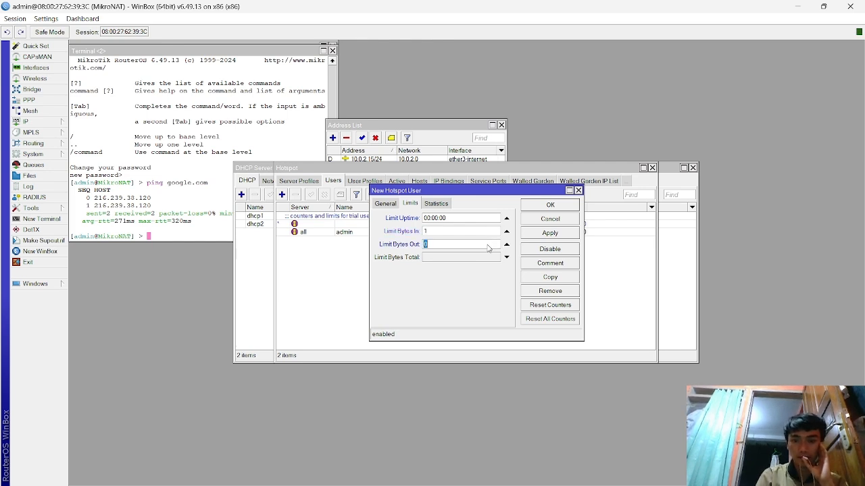
pyautogui.press('BackSpace')
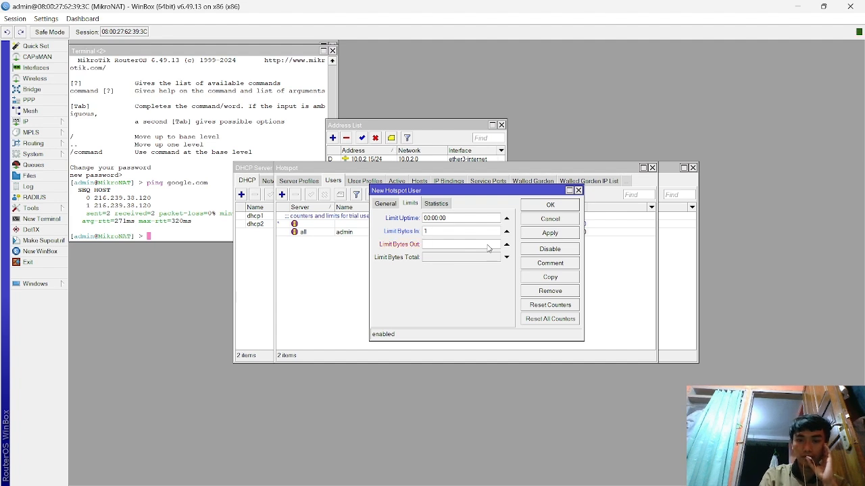
pyautogui.write('1')
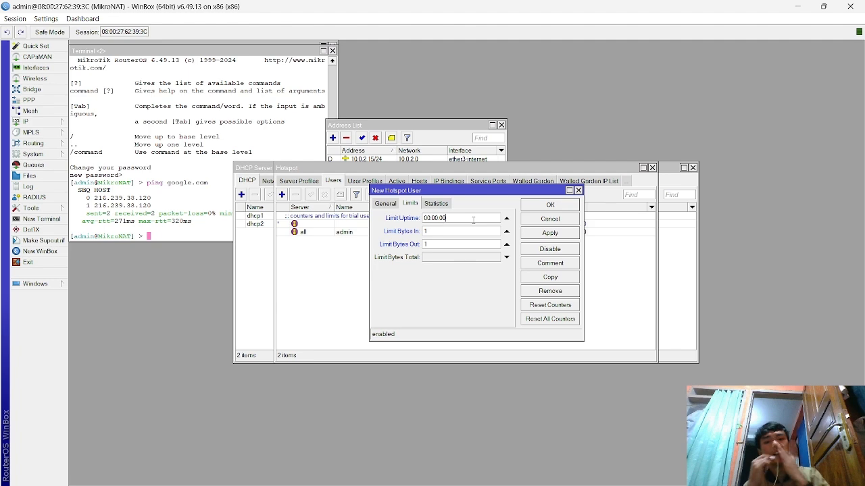
pyautogui.hotkey('alt', 'Tab')
pyautogui.hotkey('alt', 'Tab')
pyautogui.hotkey('alt', 'Tab')
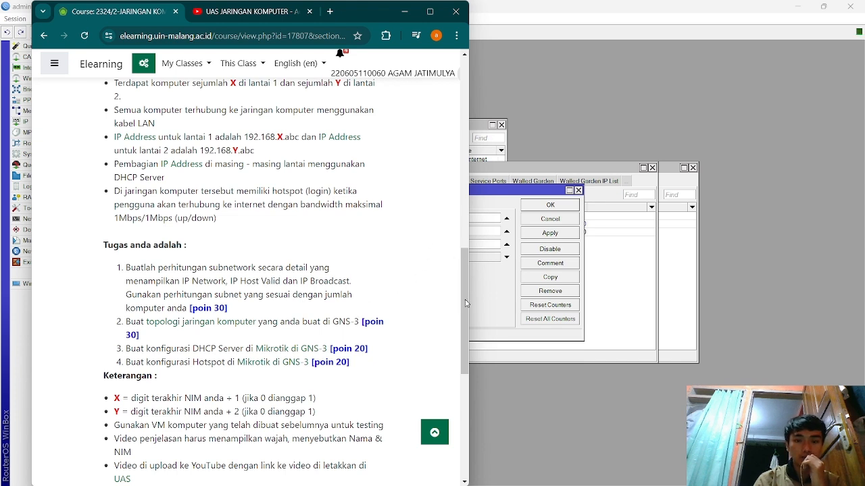
pyautogui.moveTo(465, 303); pyautogui.dragTo(462, 272)
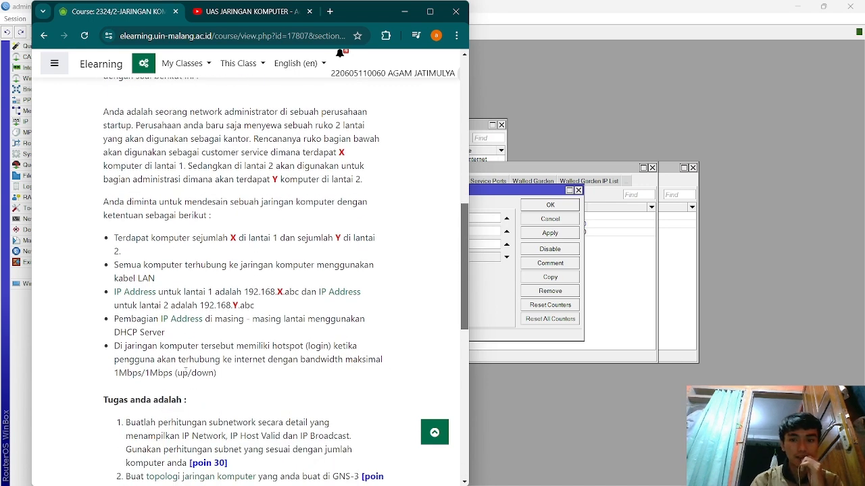
pyautogui.click(503, 272)
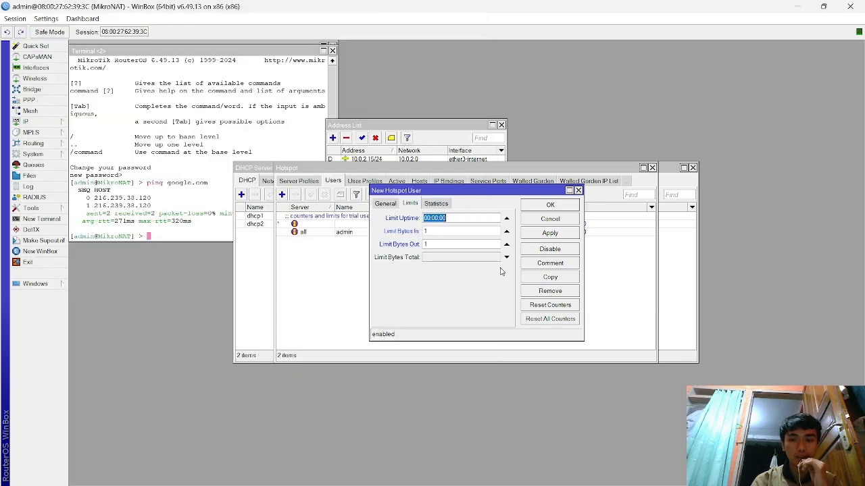
# - Clear the uptime limit, then apply and save the new hotspot-customer user
pyautogui.click(505, 218)
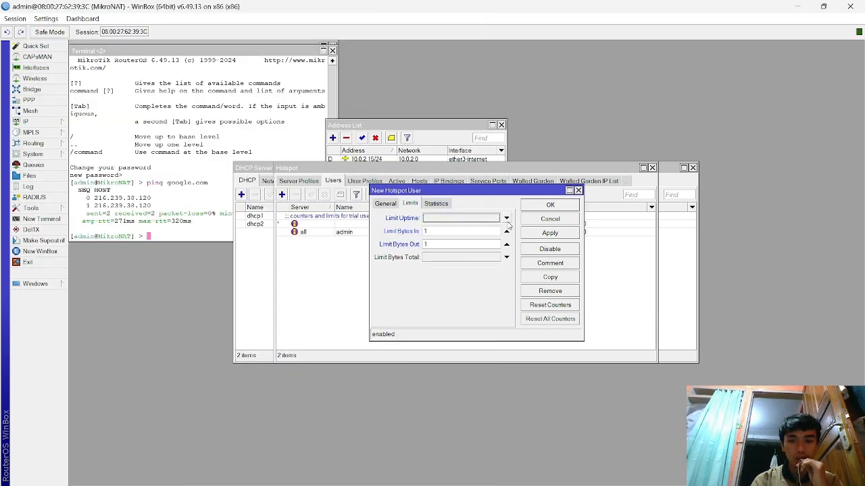
pyautogui.click(550, 235)
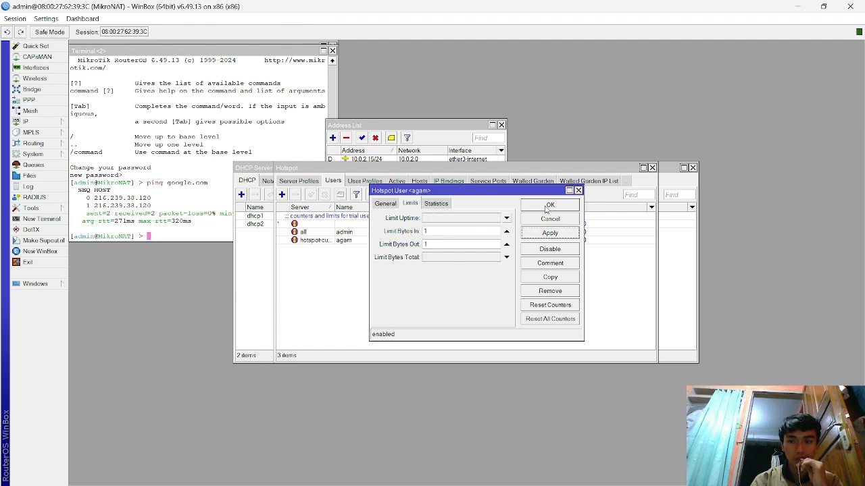
pyautogui.click(547, 205)
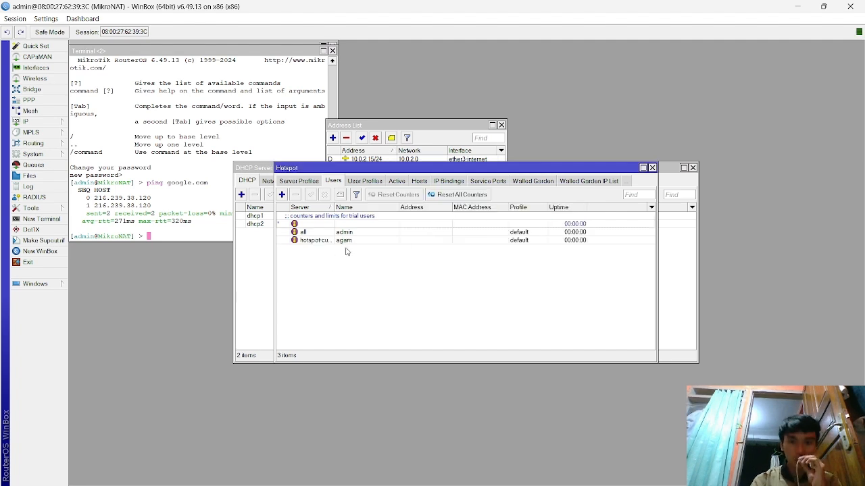
# - Start a new hotspot user on the hs-admin server named admin
pyautogui.click(281, 194)
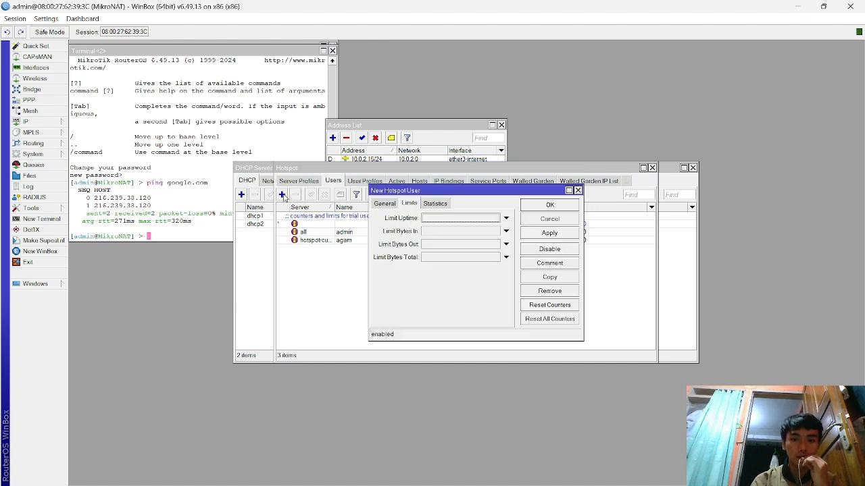
pyautogui.click(391, 204)
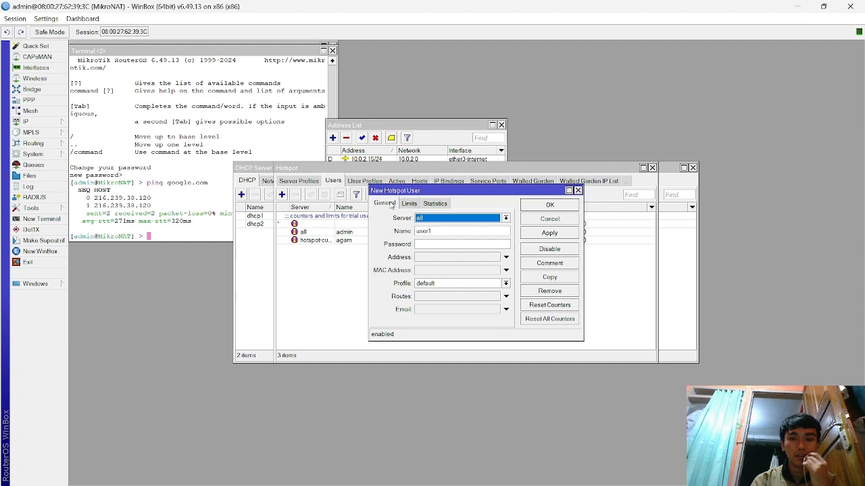
pyautogui.click(451, 220)
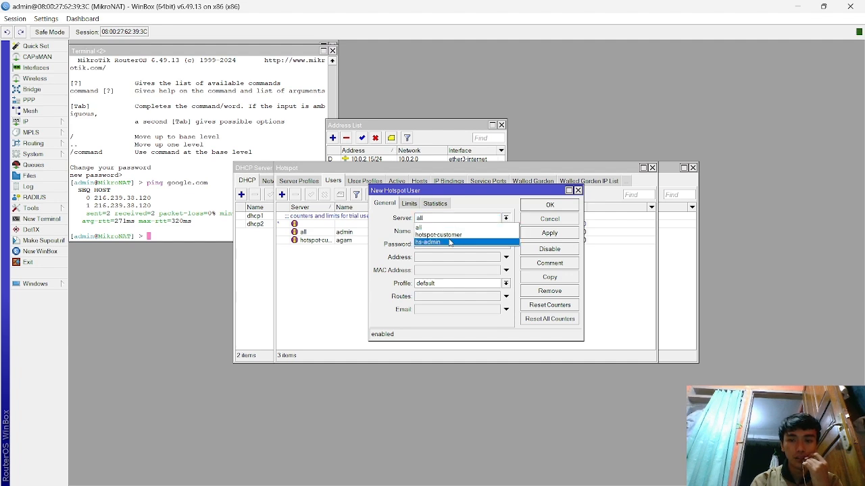
pyautogui.click(449, 243)
pyautogui.click(448, 231)
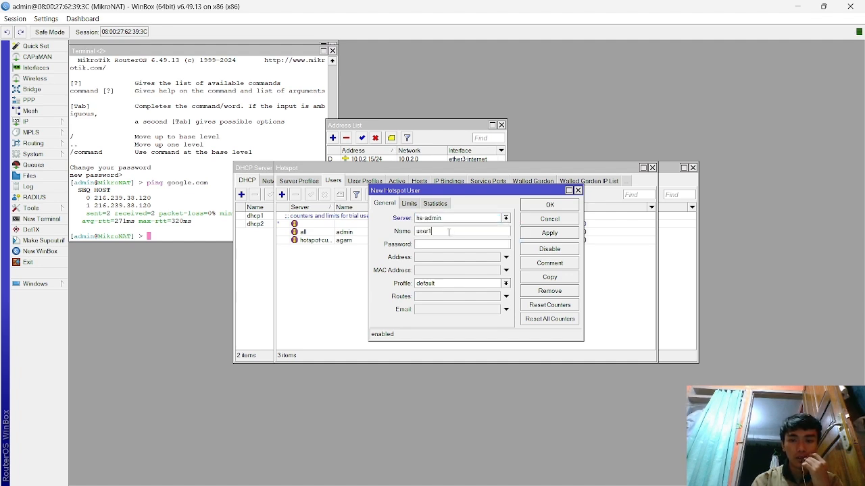
pyautogui.press('BackSpace')
pyautogui.press('BackSpace')
pyautogui.press('BackSpace')
pyautogui.press('BackSpace')
pyautogui.write('admin')
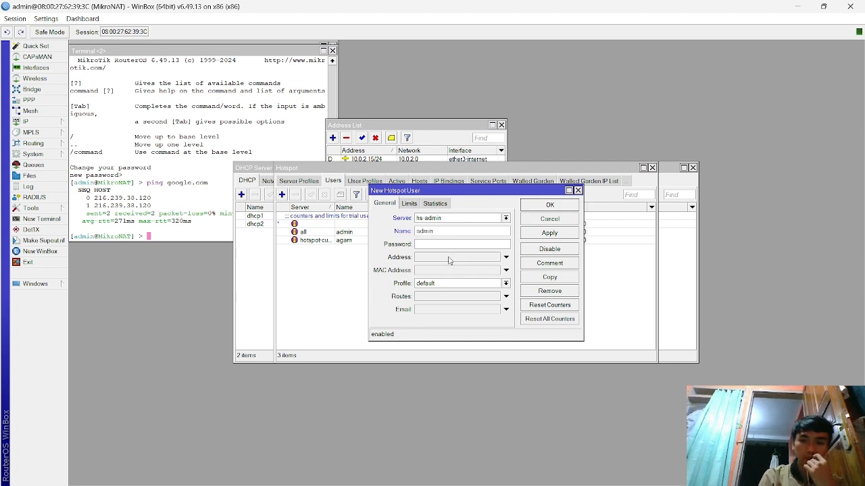
# - Set the admin user's password, save it, and bring the DHCP server list forward
pyautogui.click(451, 244)
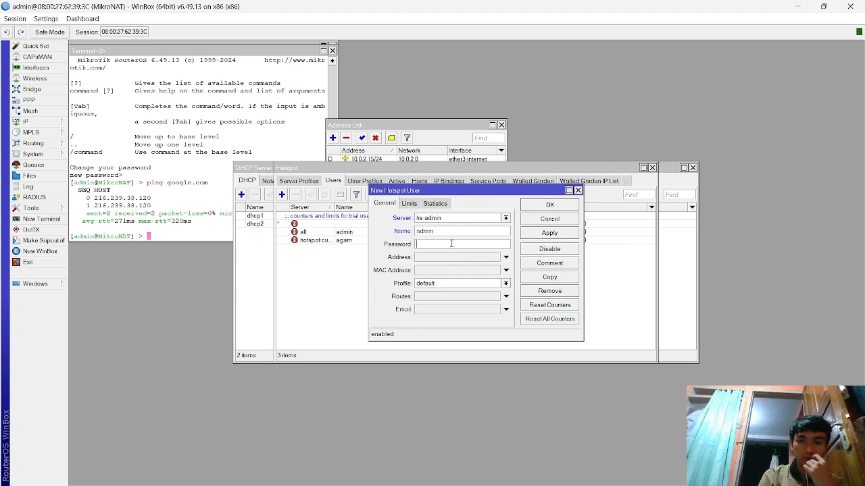
pyautogui.click(555, 233)
pyautogui.click(551, 206)
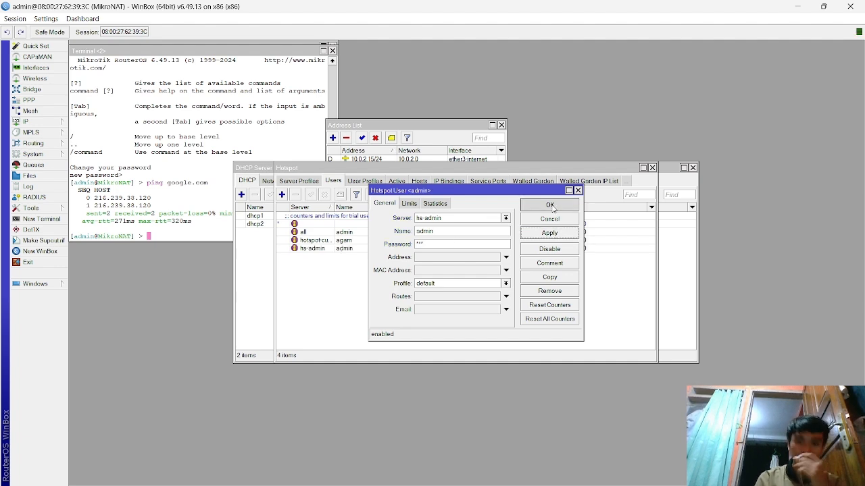
pyautogui.click(673, 257)
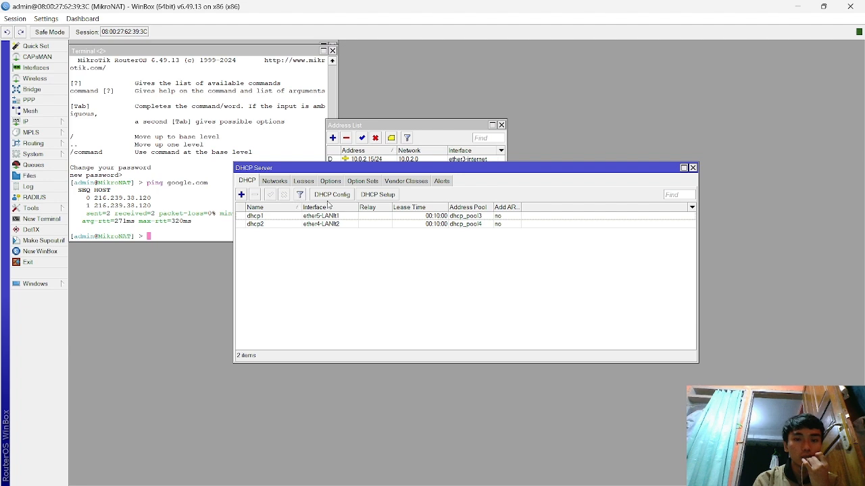
# - Open IP > DHCP Client, then bring the DHCP Server and Address List windows forward
pyautogui.click(31, 122)
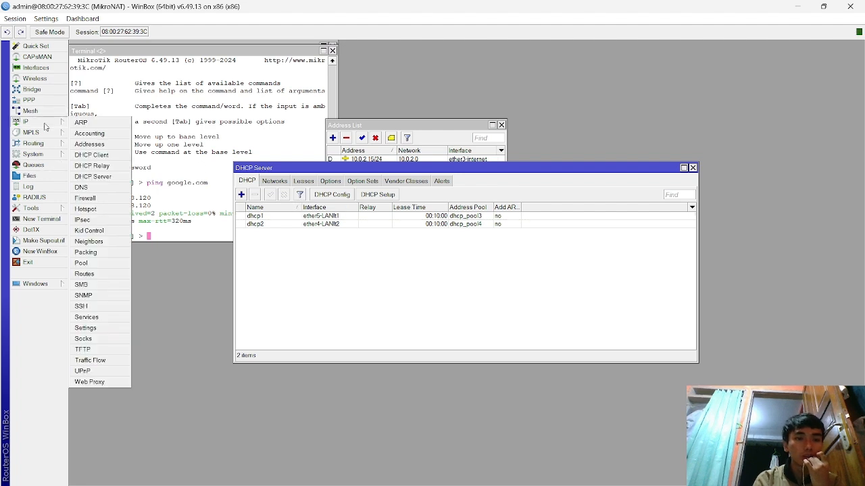
pyautogui.click(92, 156)
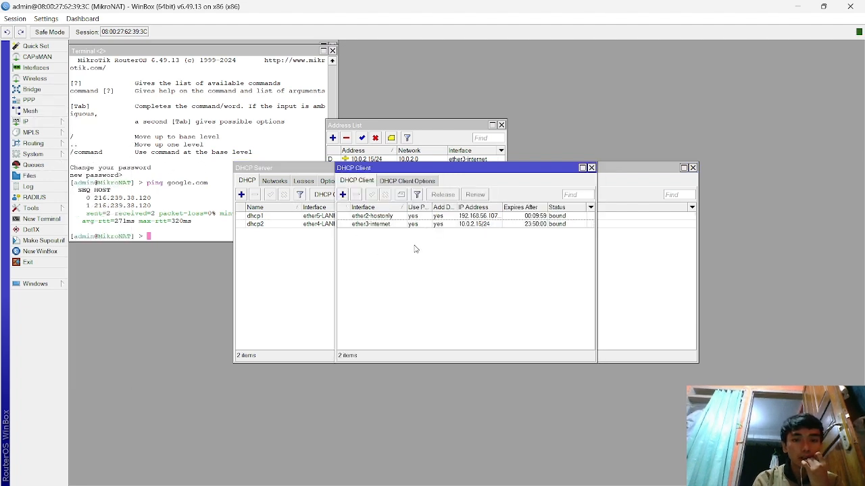
pyautogui.click(310, 254)
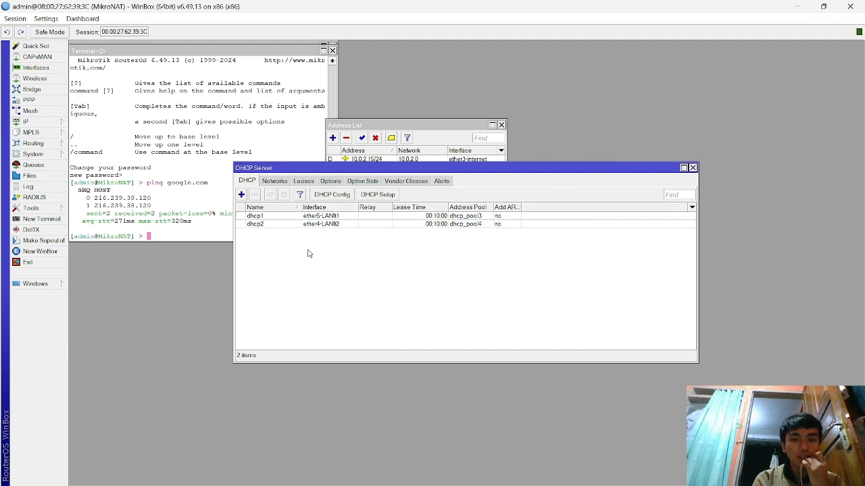
pyautogui.click(404, 138)
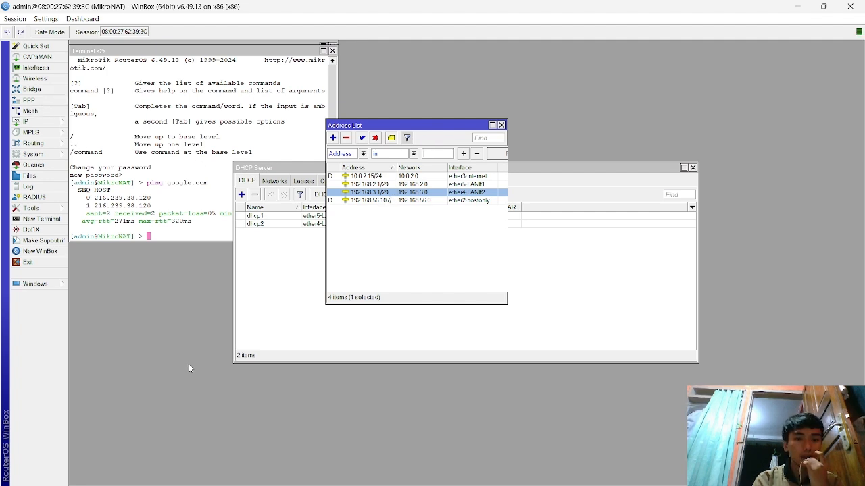
# - In the GNS3 topology, start PC1 and open its console
pyautogui.moveTo(520, 483)
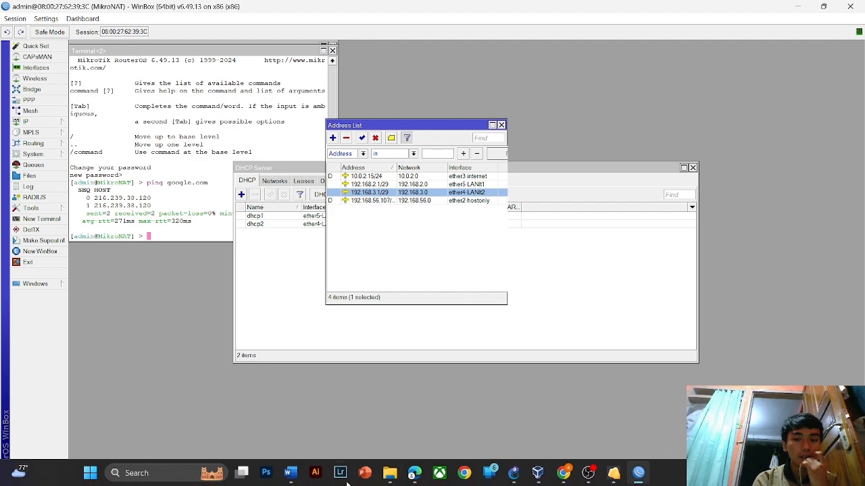
pyautogui.click(516, 474)
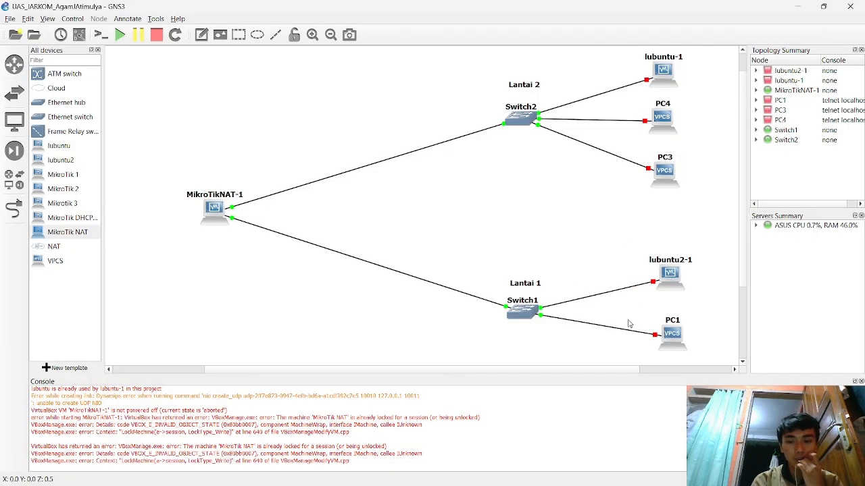
pyautogui.rightClick(679, 337)
pyautogui.click(683, 113)
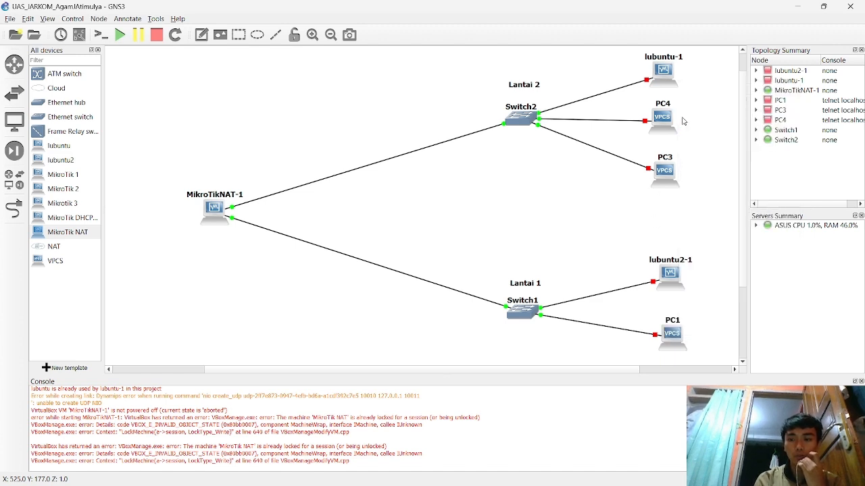
pyautogui.rightClick(666, 341)
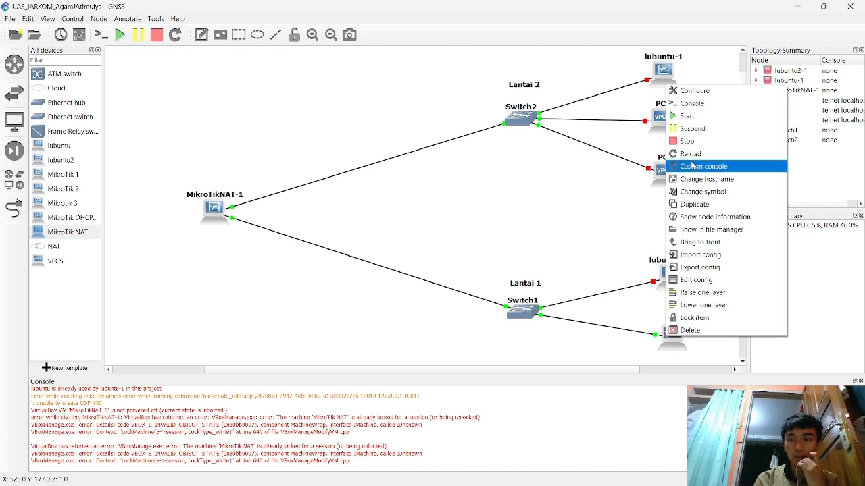
pyautogui.click(693, 105)
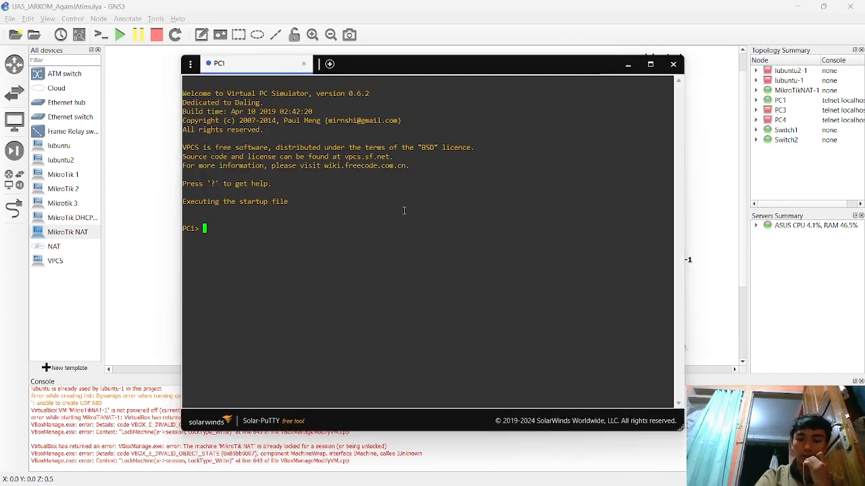
# - Run 'ip dhcp -r' on PC1 to lease 192.168.2.6/29 with gateway 192.168.2.1
pyautogui.write('ip -r')
pyautogui.press('Return')
pyautogui.press('Up')
pyautogui.press('Left')
pyautogui.press('Left')
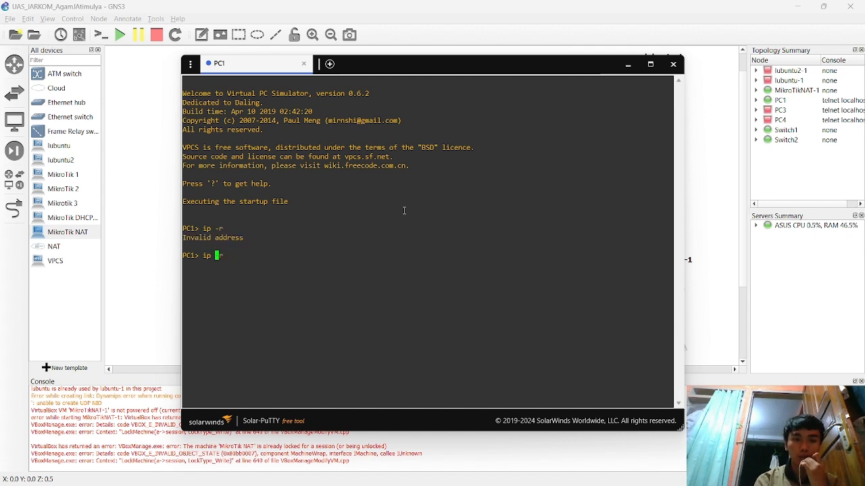
pyautogui.write('dhcp')
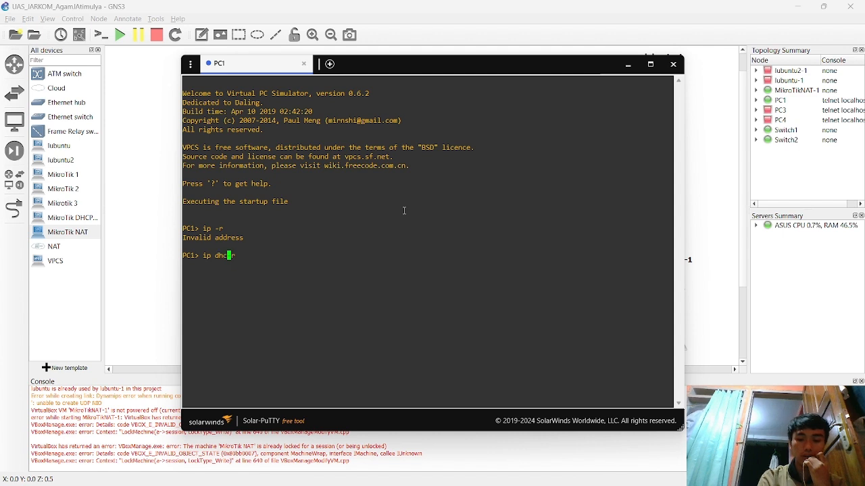
pyautogui.press('Return')
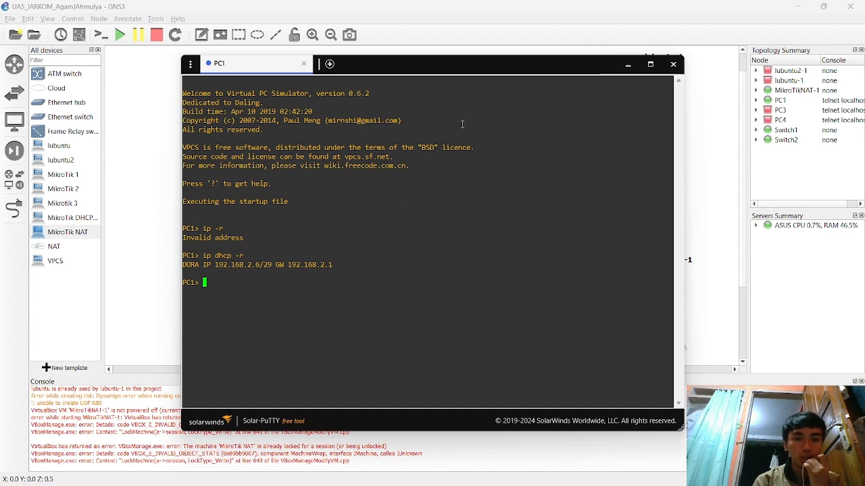
pyautogui.click(499, 71)
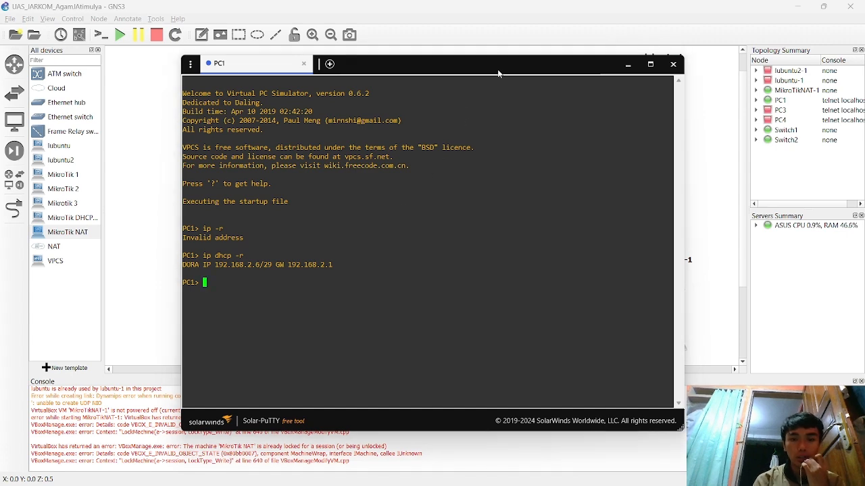
pyautogui.moveTo(499, 70); pyautogui.dragTo(470, 71)
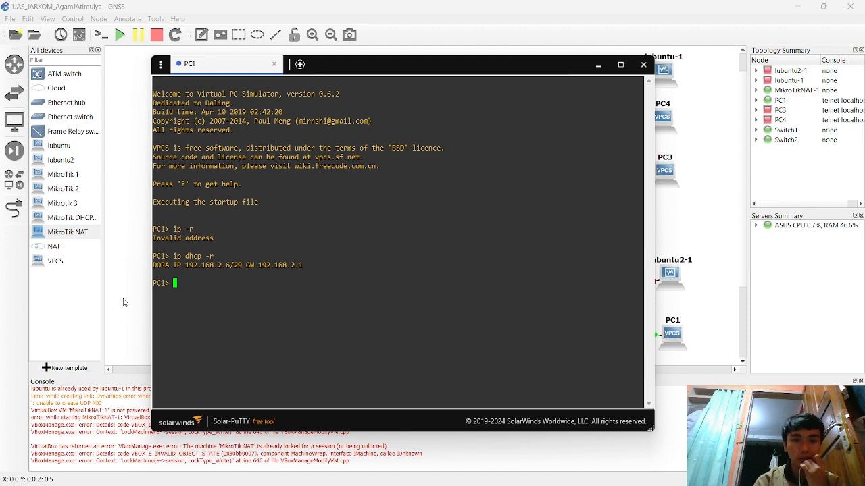
# - Run show, save PC1's configuration to startup.vpc, and ping gateway 192.168.2.1
pyautogui.write('show')
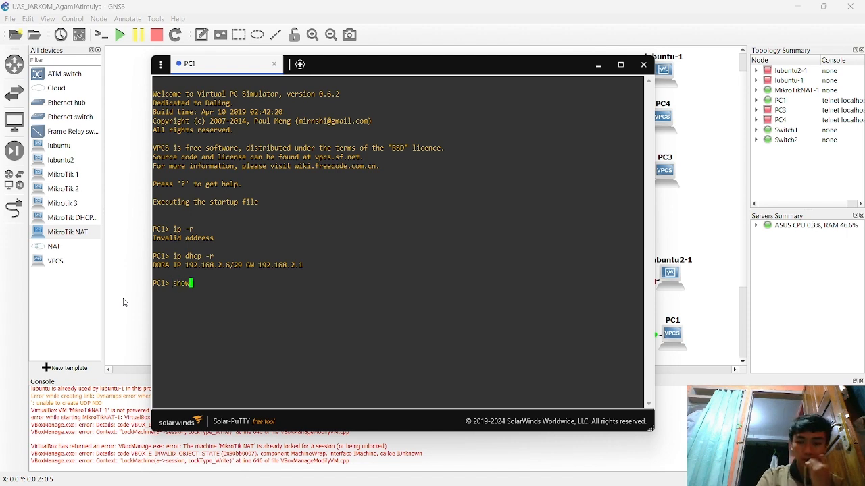
pyautogui.press('Return')
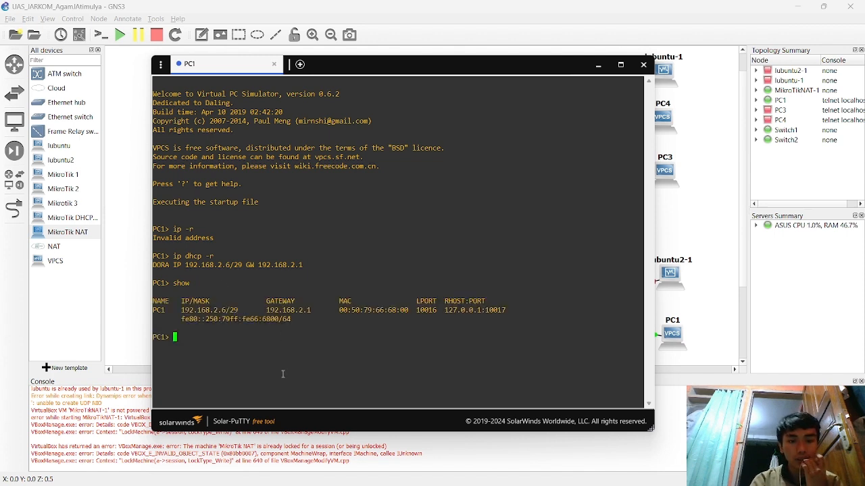
pyautogui.press('Up')
pyautogui.press('BackSpace')
pyautogui.press('BackSpace')
pyautogui.press('BackSpace')
pyautogui.press('BackSpace')
pyautogui.write('save')
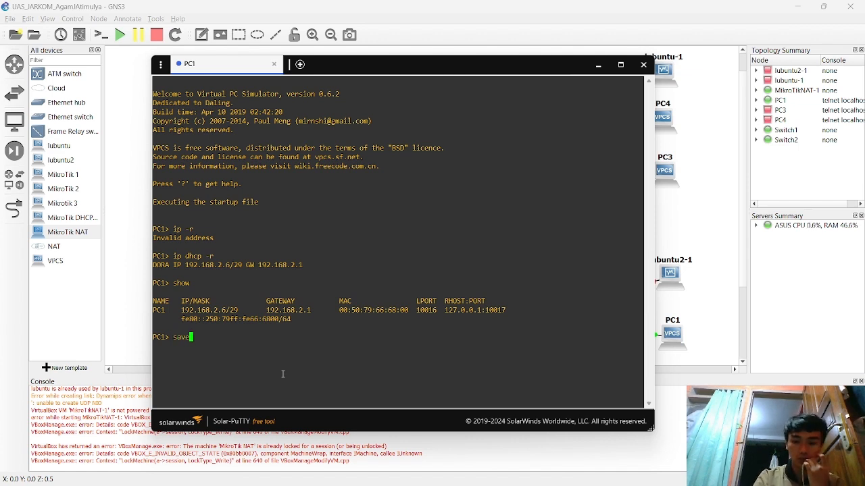
pyautogui.press('Return')
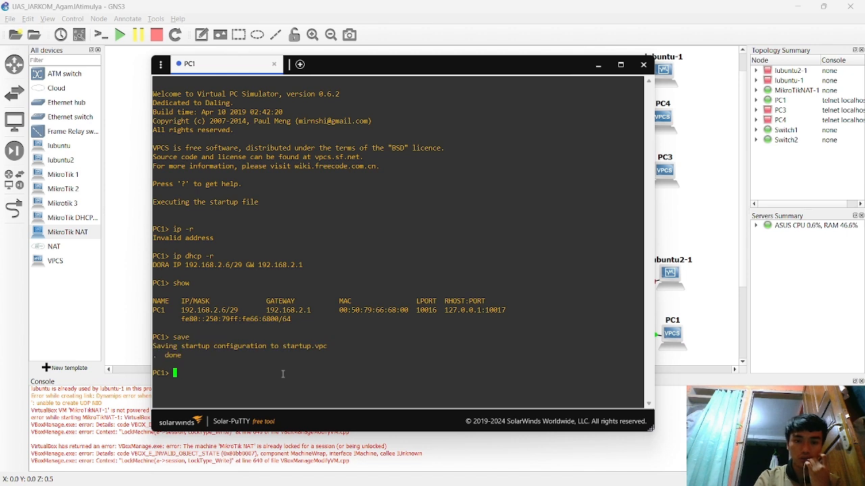
pyautogui.write('ping 192.1')
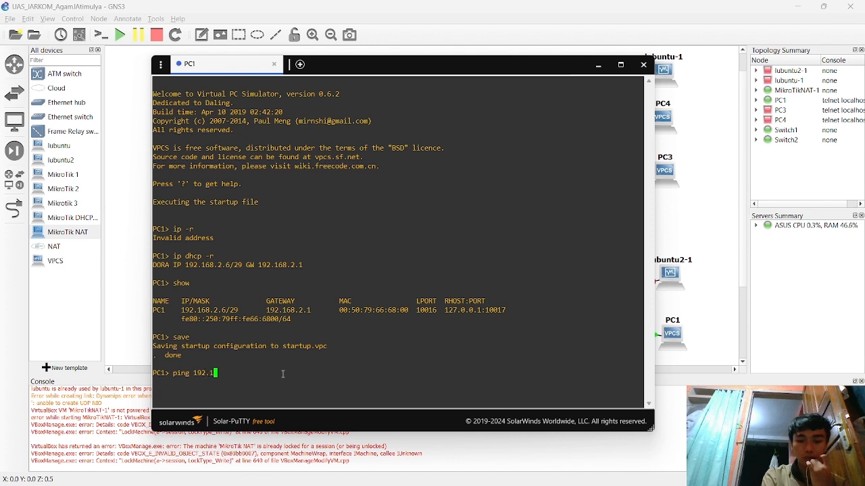
pyautogui.write('68.')
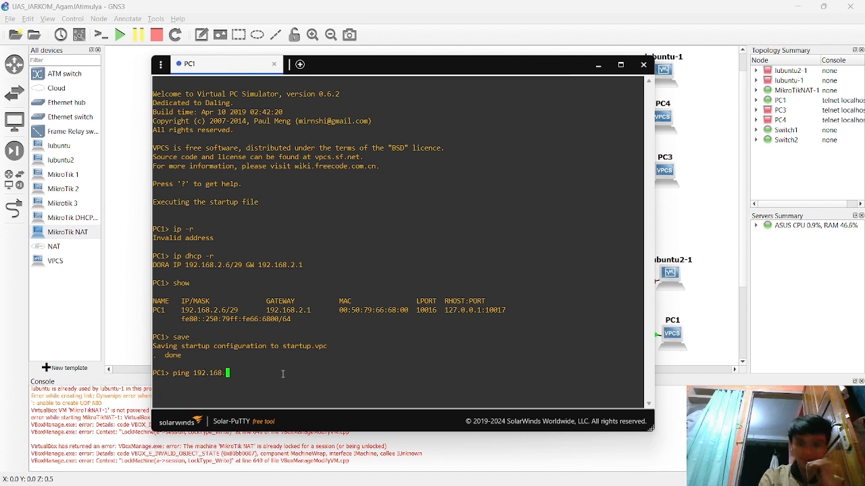
pyautogui.write('2.')
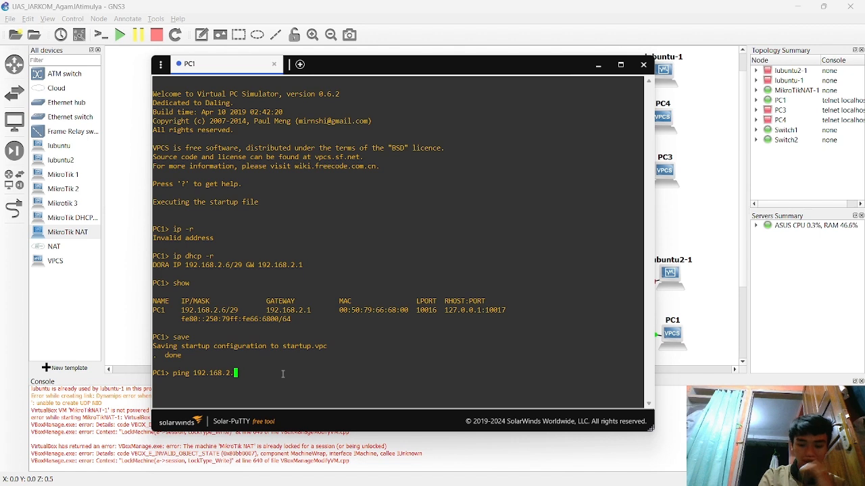
pyautogui.write('1')
pyautogui.press('Return')
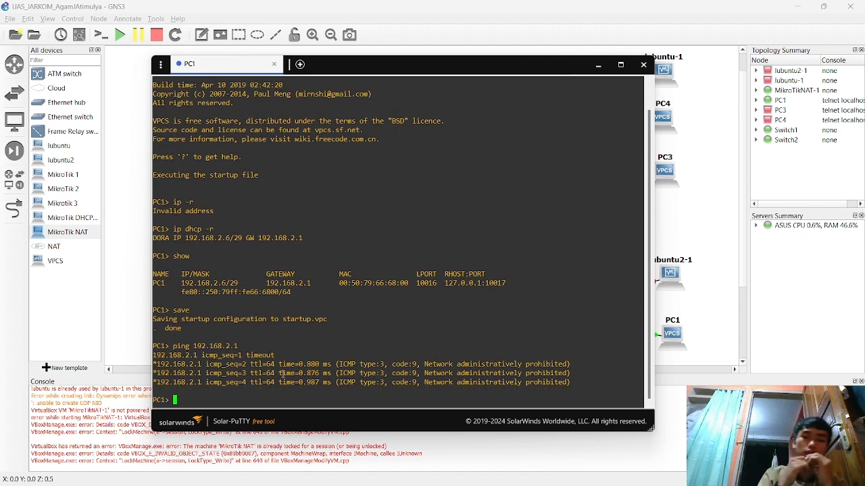
# - Start the lubuntu2-1 node from its context menu in the GNS3 topology
pyautogui.click(678, 228)
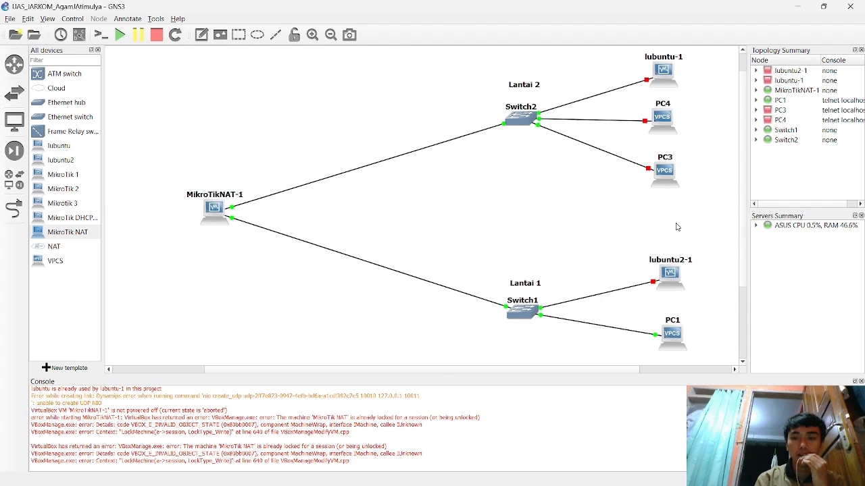
pyautogui.rightClick(667, 278)
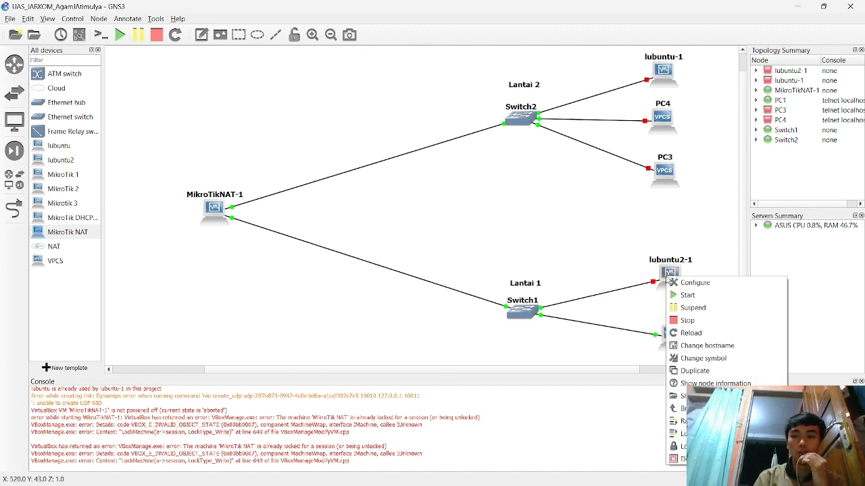
pyautogui.click(697, 297)
pyautogui.moveTo(647, 480)
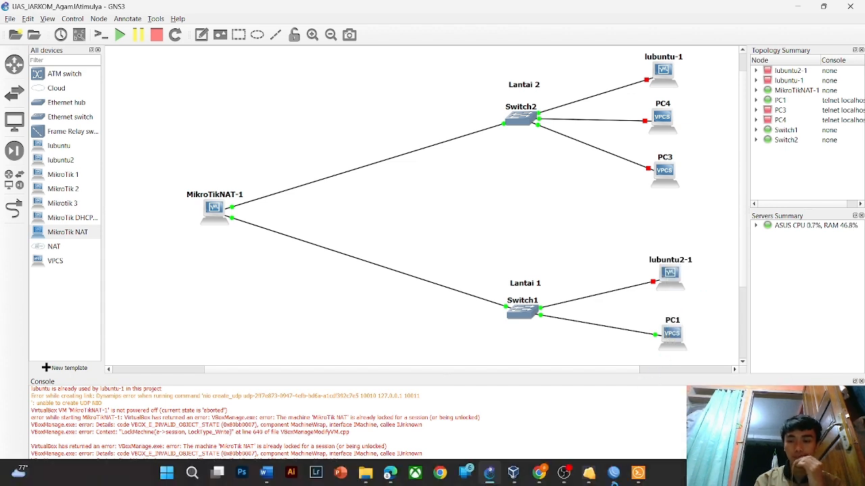
pyautogui.moveTo(589, 473)
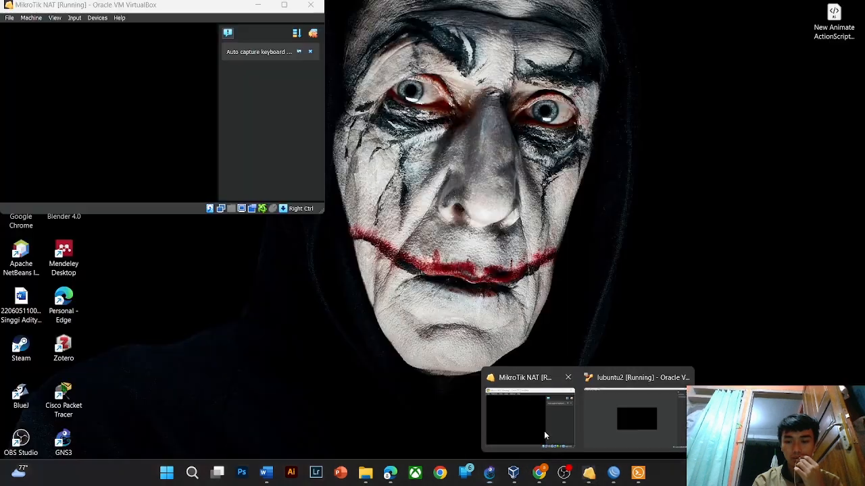
# - Bring the lubuntu2 VM window forward from the taskbar and open its application menu
pyautogui.click(543, 431)
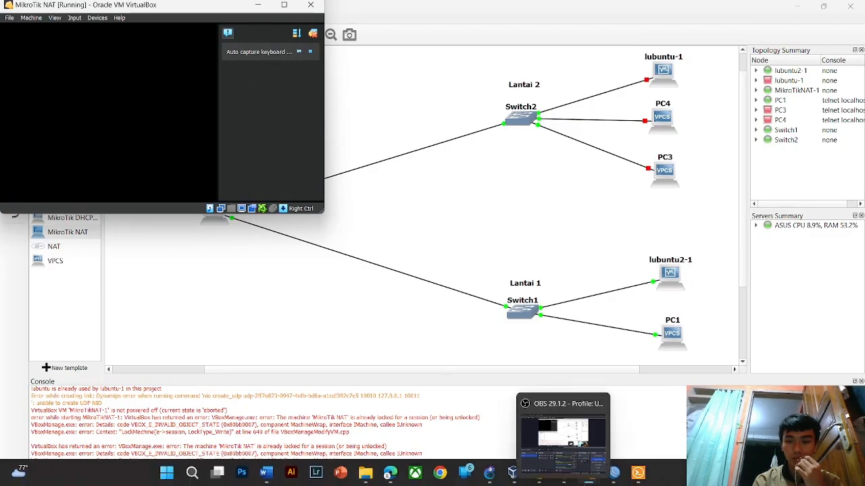
pyautogui.moveTo(588, 473)
pyautogui.click(616, 428)
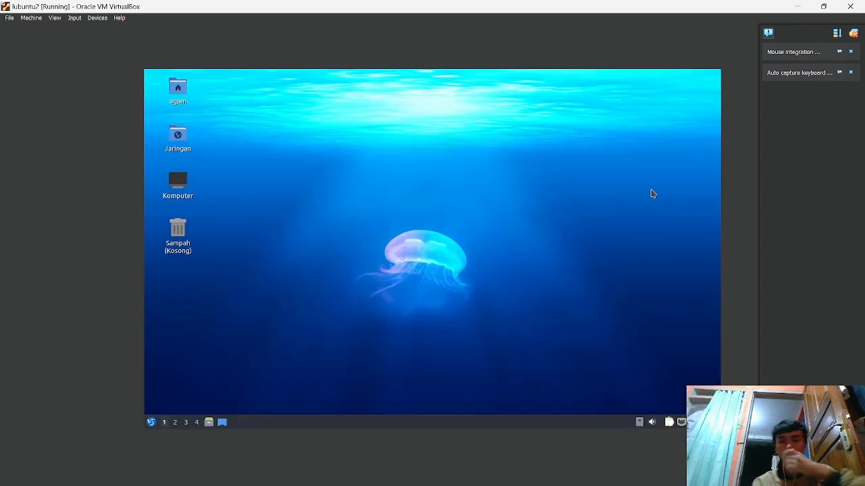
pyautogui.click(151, 422)
pyautogui.moveTo(198, 327)
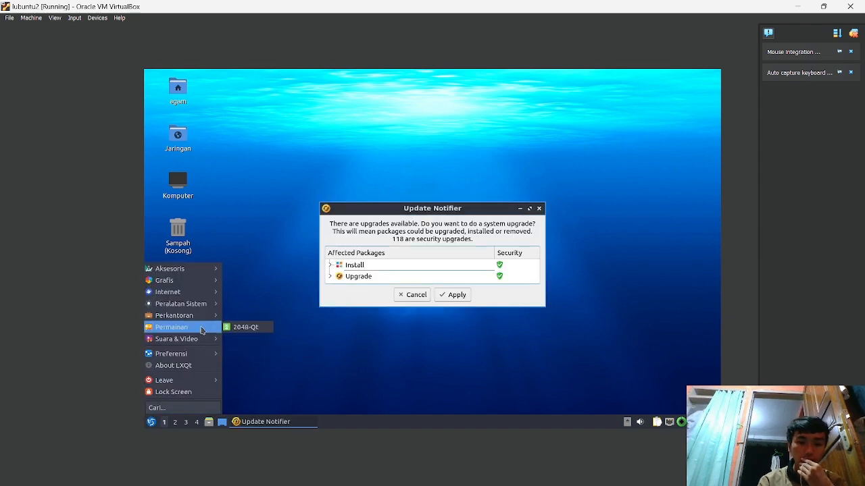
# - Check Sambungan kabel 1's IPv4 is Automatic (DHCP) in Network Connections, then reopen the application menu
pyautogui.moveTo(199, 353)
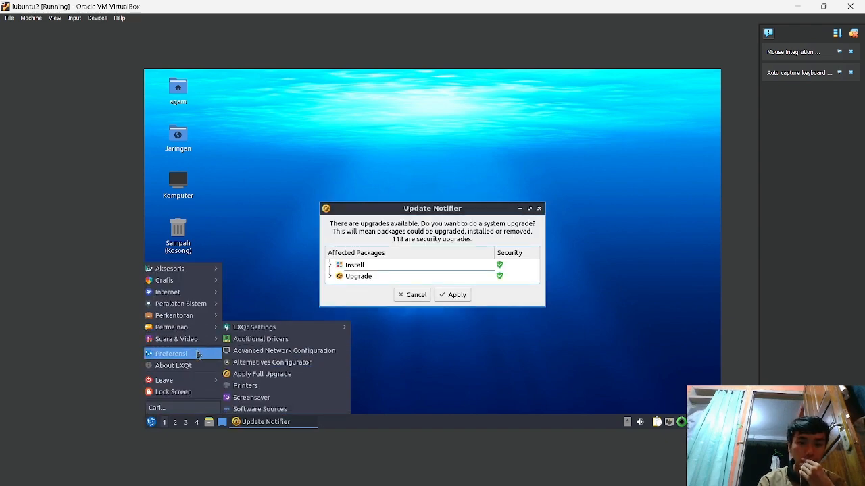
pyautogui.click(264, 350)
pyautogui.click(379, 199)
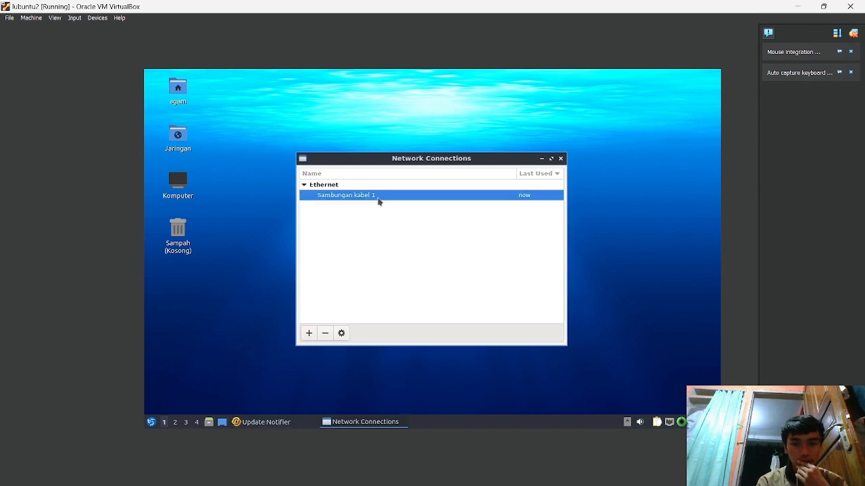
pyautogui.doubleClick(378, 196)
pyautogui.click(497, 163)
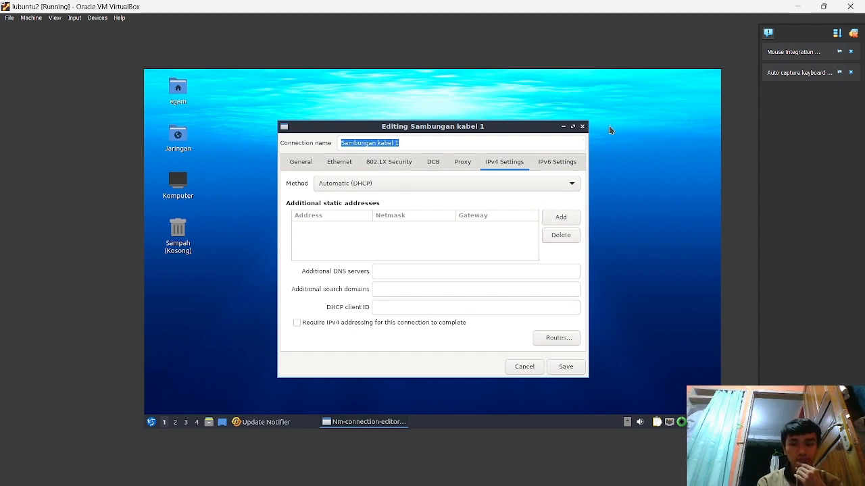
pyautogui.click(566, 366)
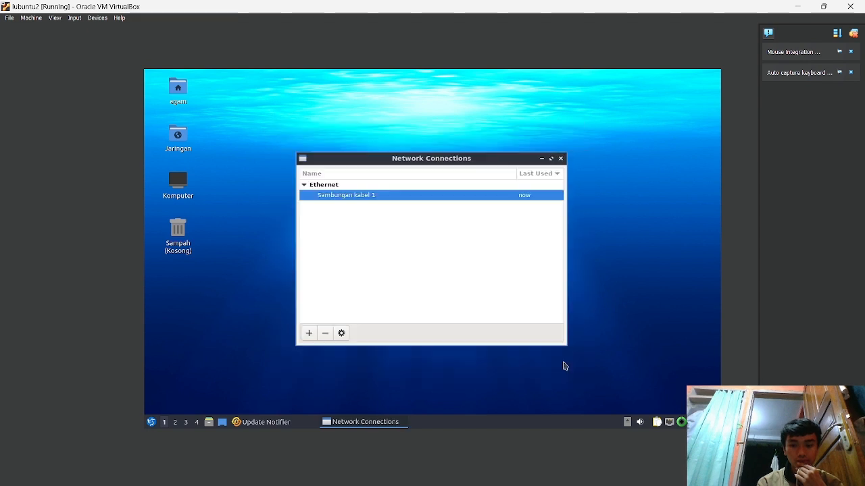
pyautogui.click(600, 263)
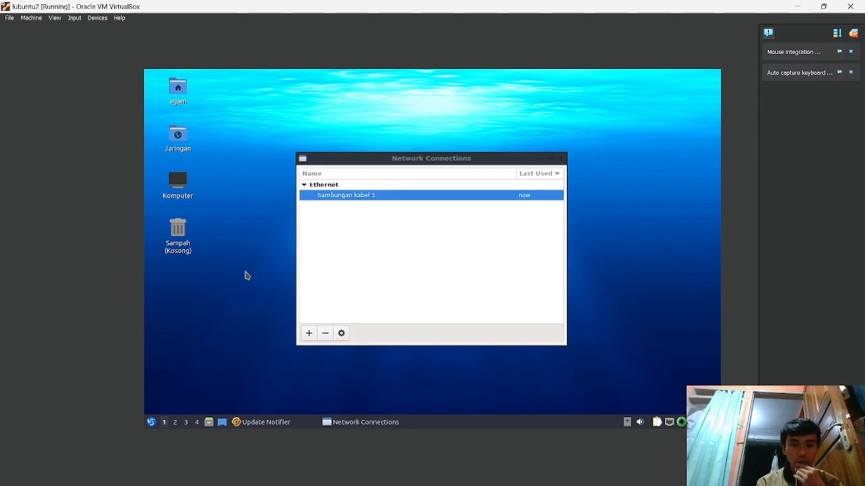
pyautogui.click(152, 422)
pyautogui.moveTo(195, 292)
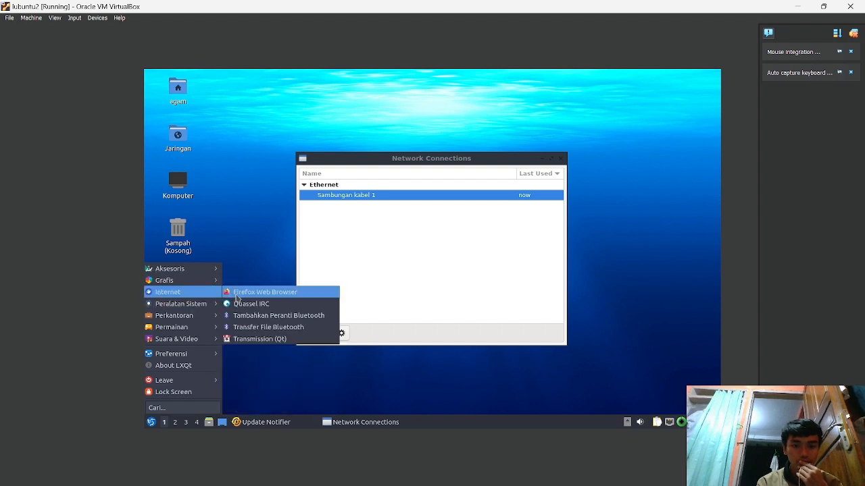
# - Launch Firefox and load the hotspot login page at 192.168.2.1
pyautogui.click(235, 296)
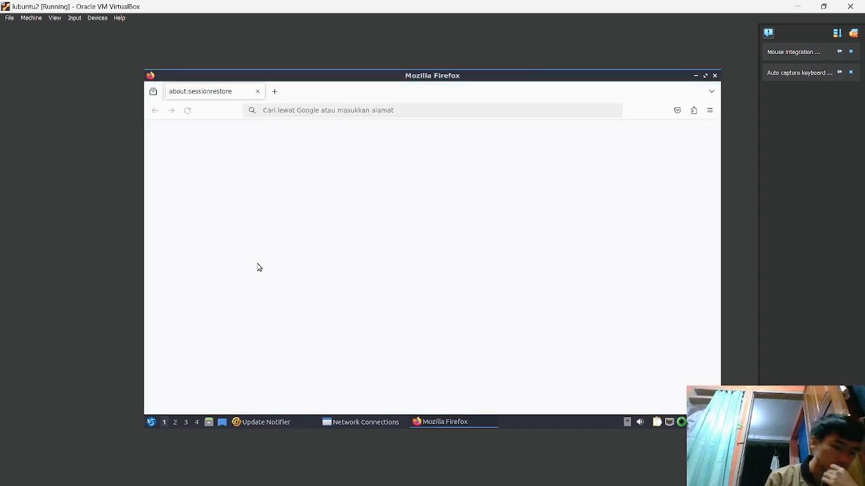
pyautogui.click(383, 110)
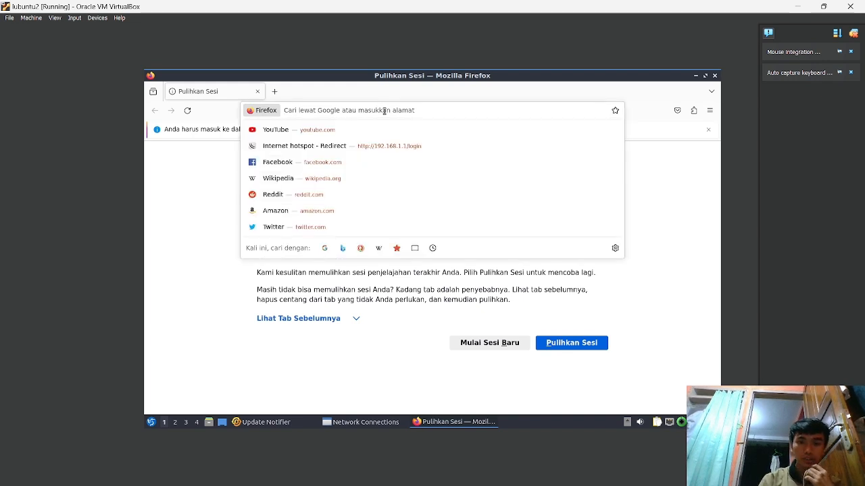
pyautogui.write('192')
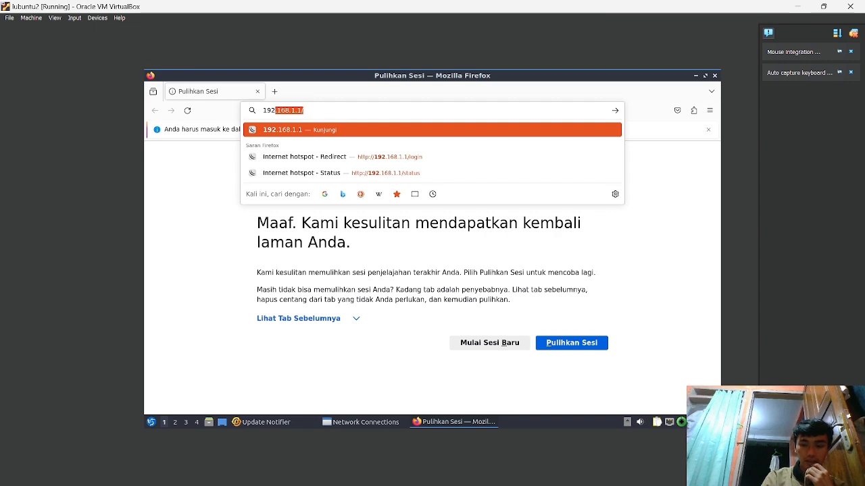
pyautogui.write('.16')
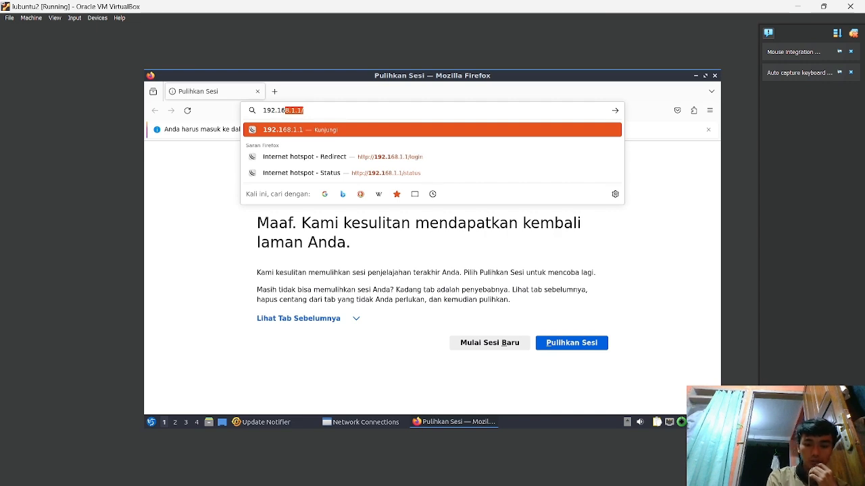
pyautogui.write('8.2.1')
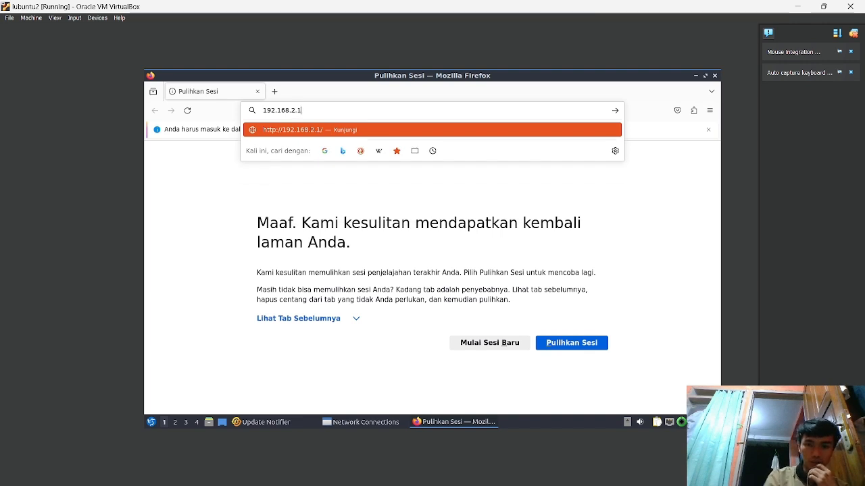
pyautogui.press('Return')
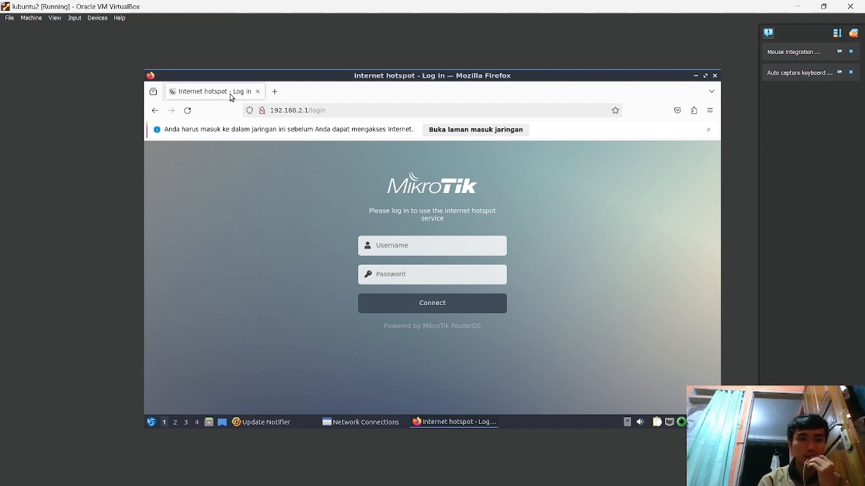
# - Try a hotspot login with the limited user's credentials and decline saving the password
pyautogui.click(445, 245)
pyautogui.write('agam')
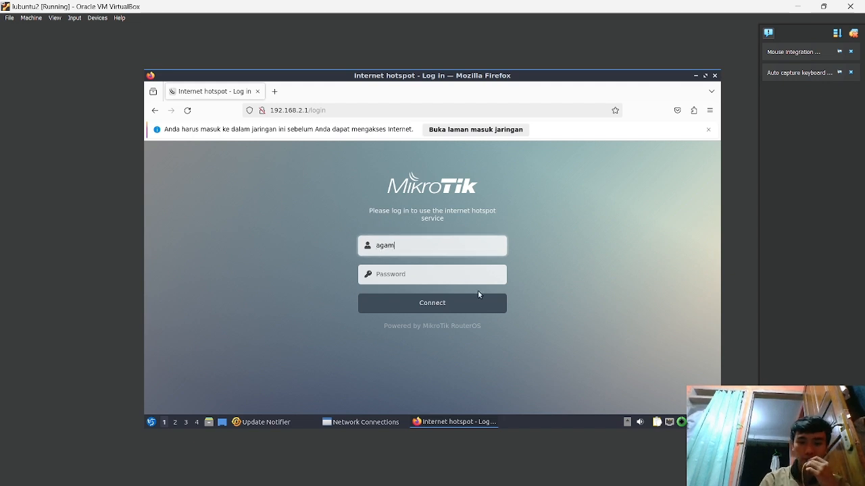
pyautogui.click(464, 275)
pyautogui.write('a')
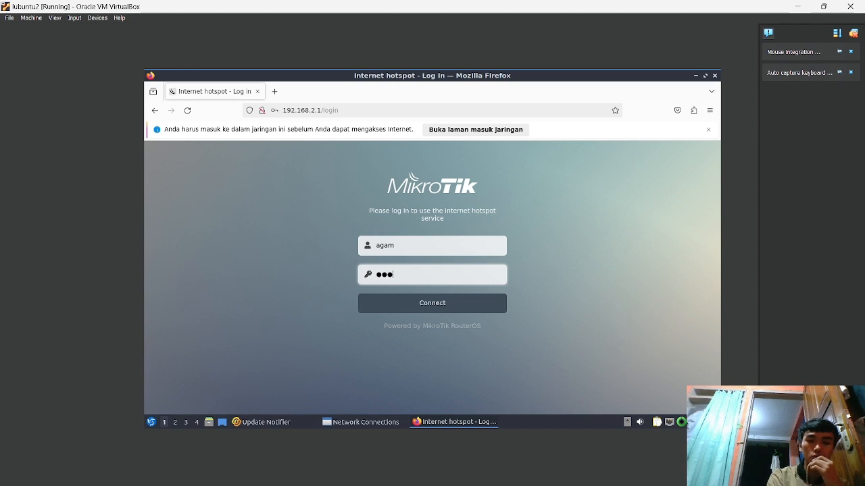
pyautogui.press('Return')
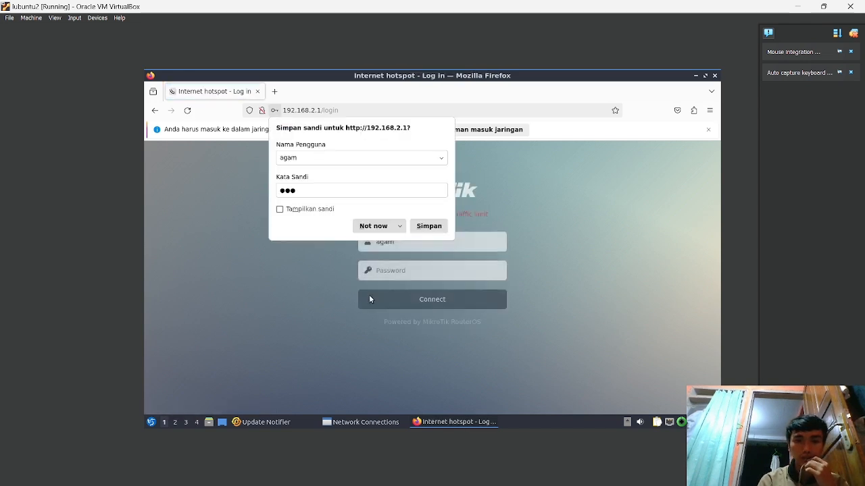
pyautogui.click(499, 219)
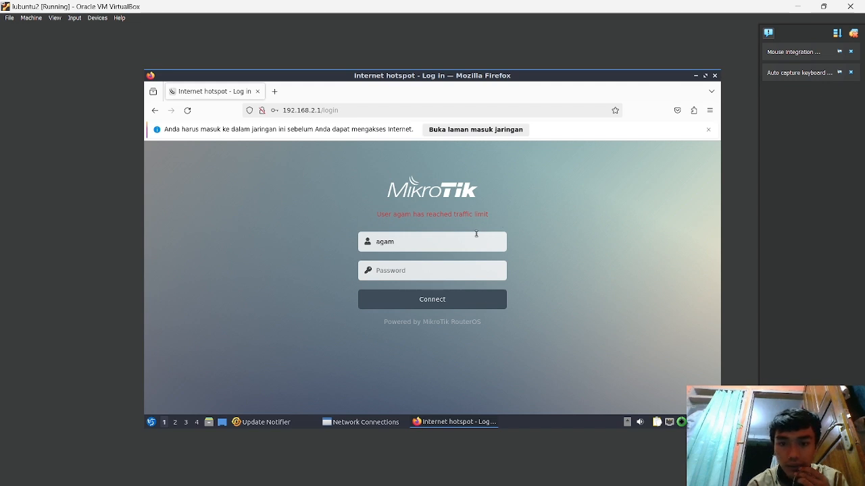
# - Retry the hotspot login with the administrator account and decline saving the password
pyautogui.click(473, 236)
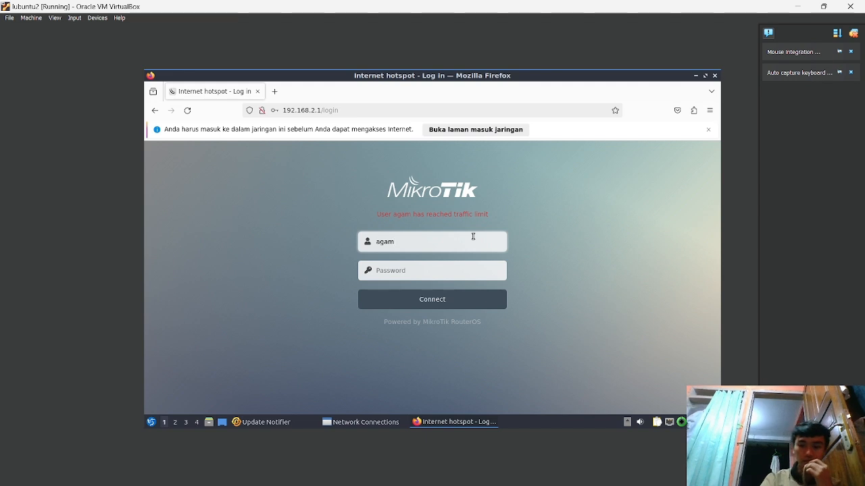
pyautogui.press('BackSpace')
pyautogui.press('BackSpace')
pyautogui.press('BackSpace')
pyautogui.press('BackSpace')
pyautogui.write('a')
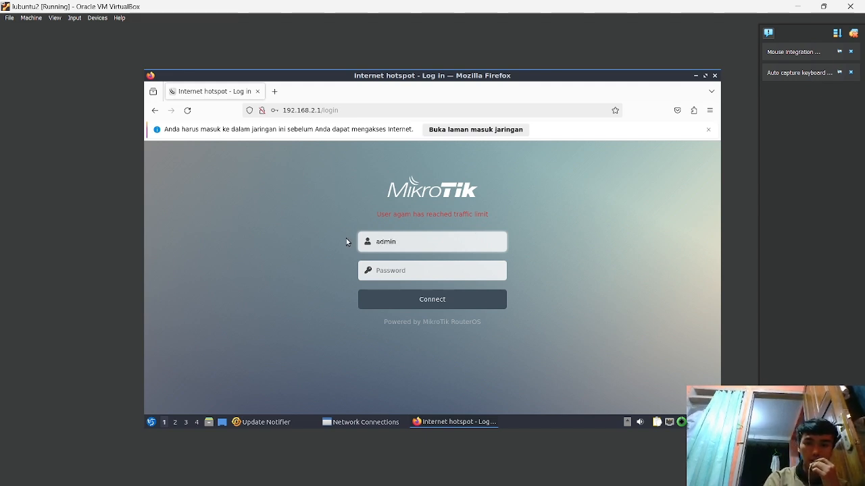
pyautogui.click(440, 267)
pyautogui.write('ad')
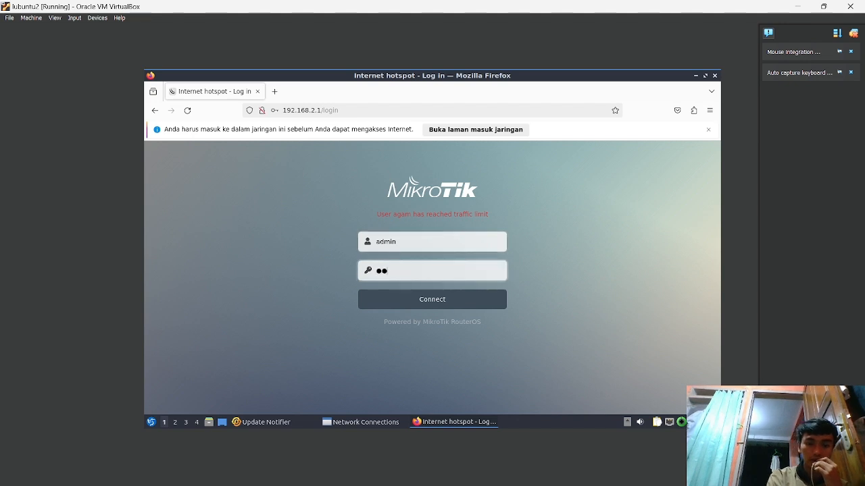
pyautogui.press('Return')
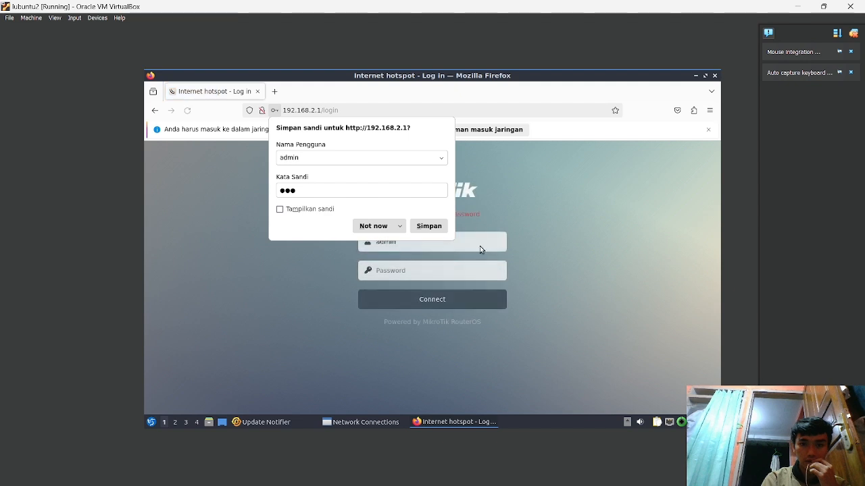
pyautogui.click(531, 224)
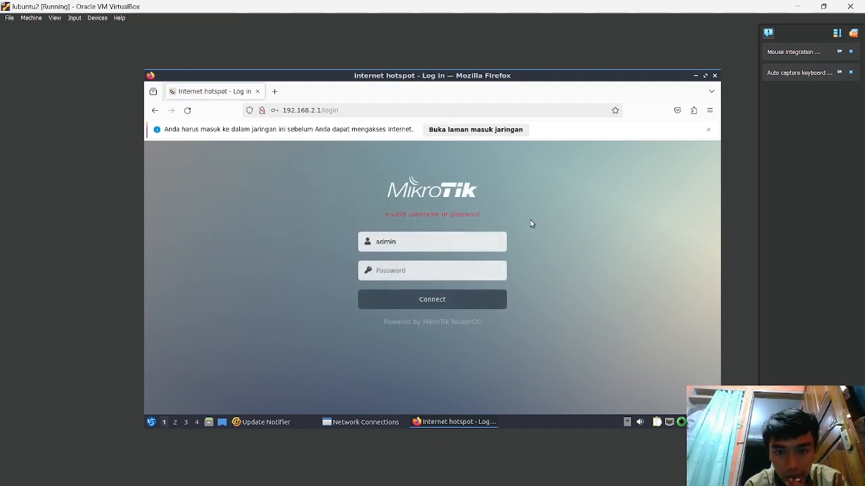
# - Log in again as the limited user, which is refused for reaching its traffic limit
pyautogui.click(467, 236)
pyautogui.press('BackSpace')
pyautogui.press('BackSpace')
pyautogui.press('BackSpace')
pyautogui.press('BackSpace')
pyautogui.press('BackSpace')
pyautogui.write('agam')
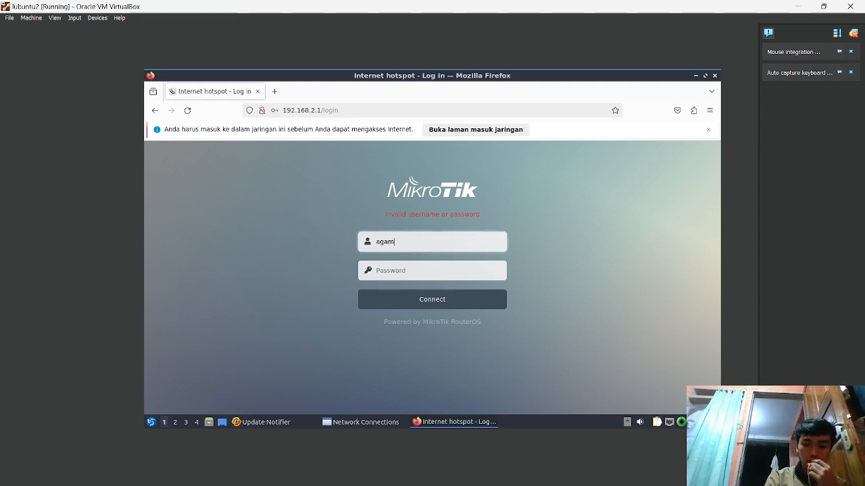
pyautogui.click(442, 273)
pyautogui.write('ag')
pyautogui.press('Return')
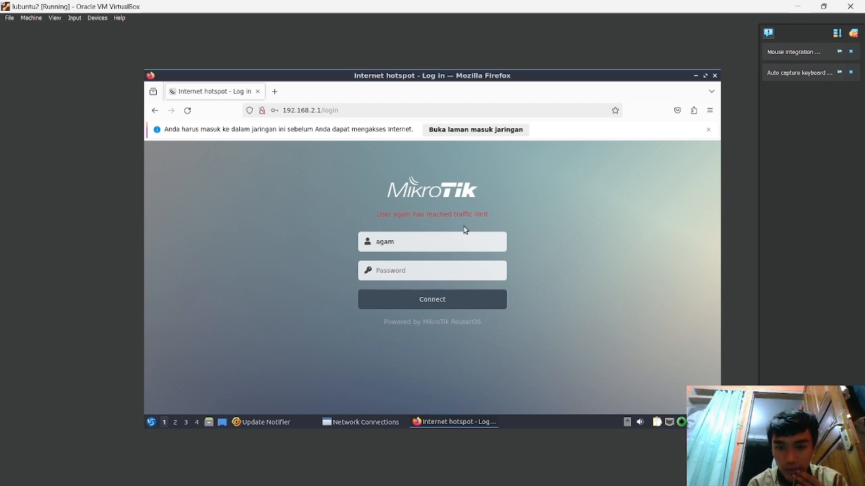
# - Switch back to the WinBox router session
pyautogui.moveTo(405, 480)
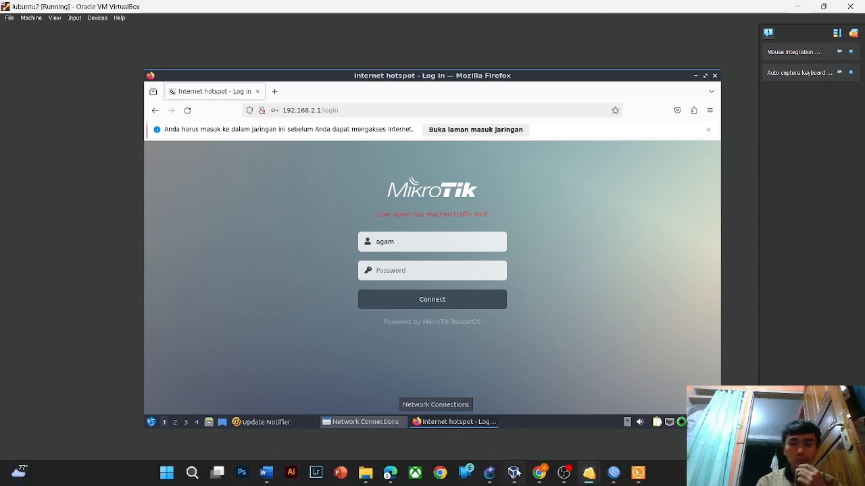
pyautogui.moveTo(627, 482)
pyautogui.moveTo(571, 475)
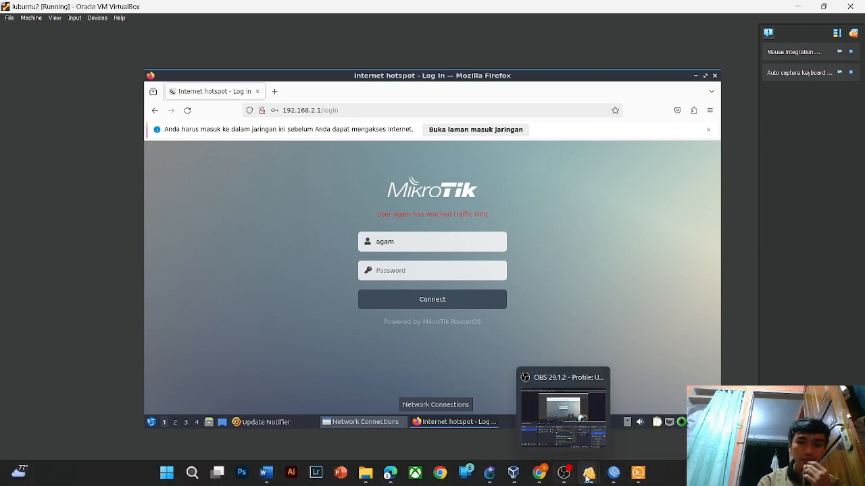
pyautogui.click(618, 483)
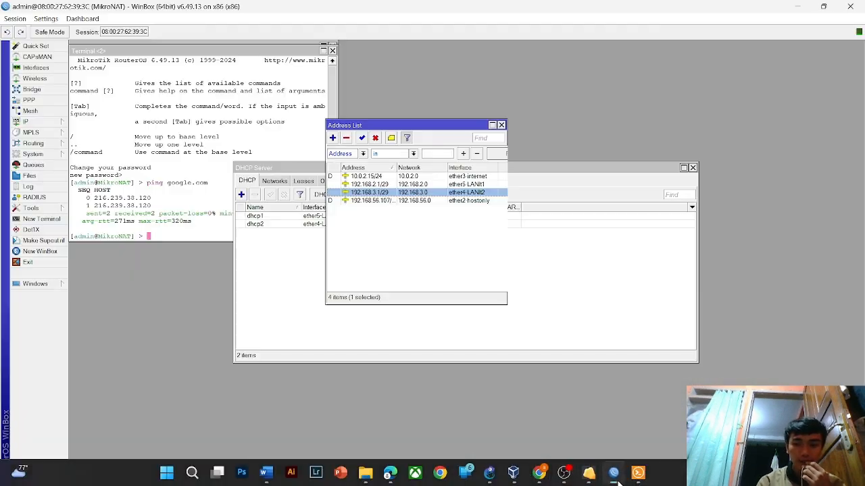
# - Add a new hotspot user assigned to the hotspot-customer server
pyautogui.click(263, 318)
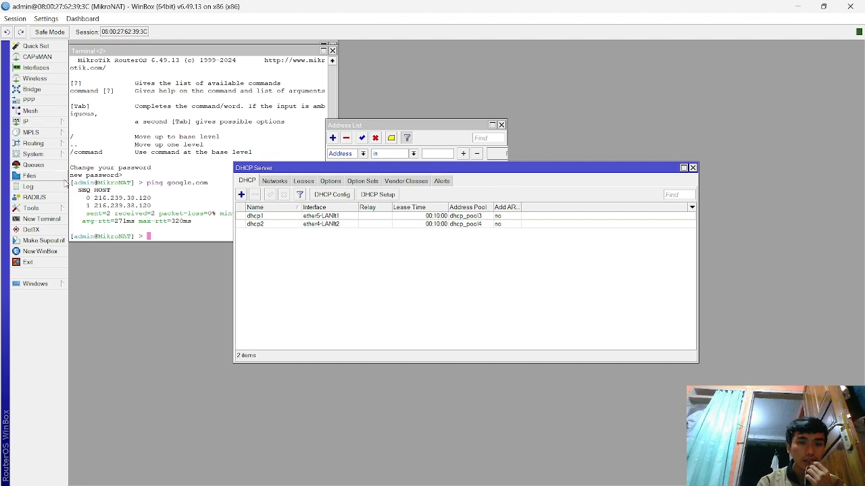
pyautogui.click(58, 123)
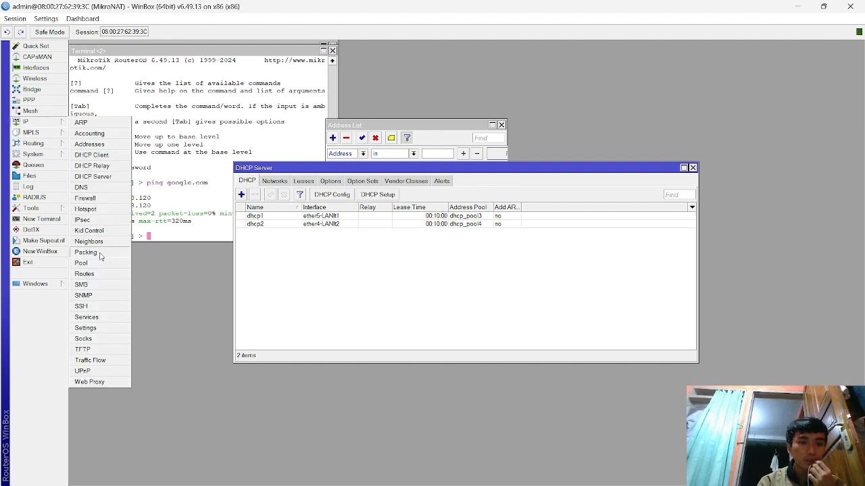
pyautogui.click(100, 212)
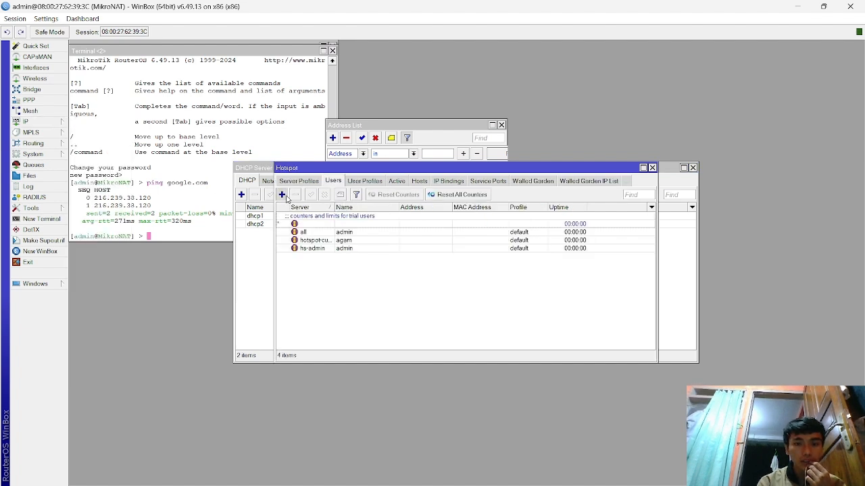
pyautogui.click(282, 194)
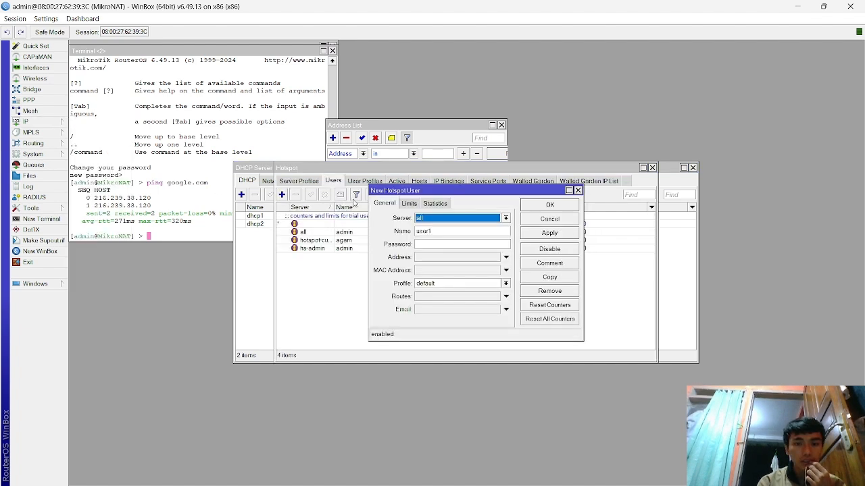
pyautogui.click(438, 219)
pyautogui.click(440, 235)
# - Enter the new user's name and password and save the user
pyautogui.click(439, 232)
pyautogui.write('user1')
pyautogui.press('BackSpace')
pyautogui.press('BackSpace')
pyautogui.press('BackSpace')
pyautogui.press('BackSpace')
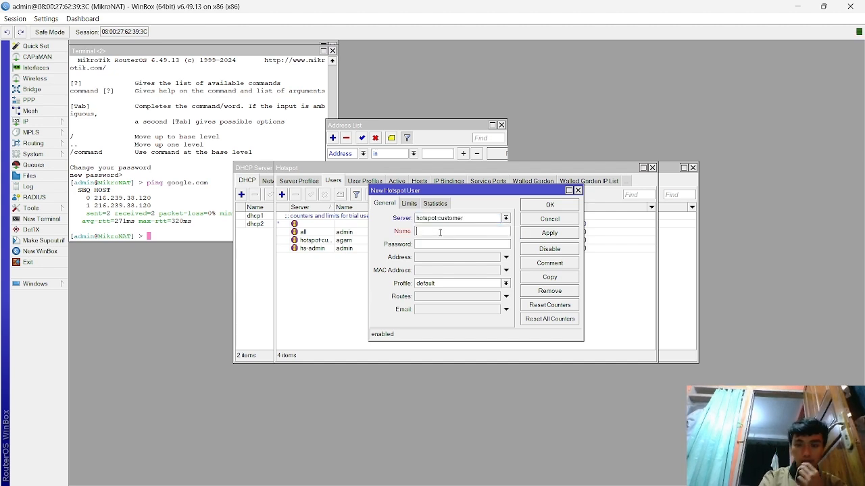
pyautogui.write('jali')
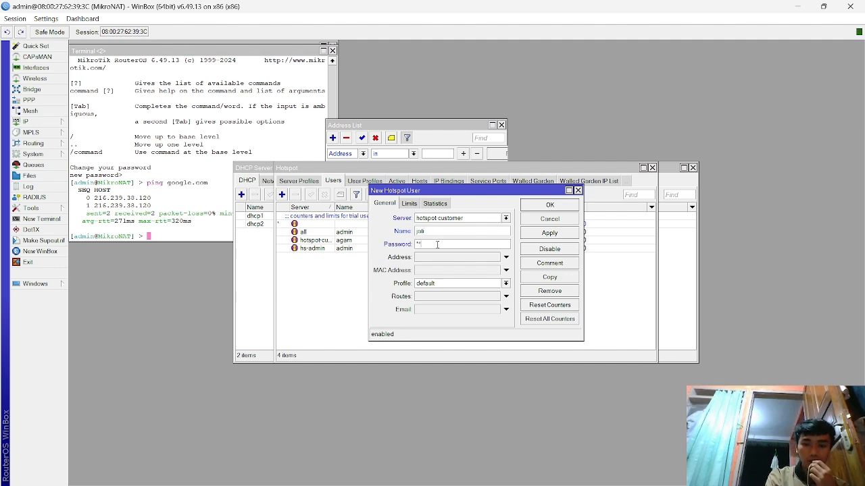
pyautogui.click(547, 233)
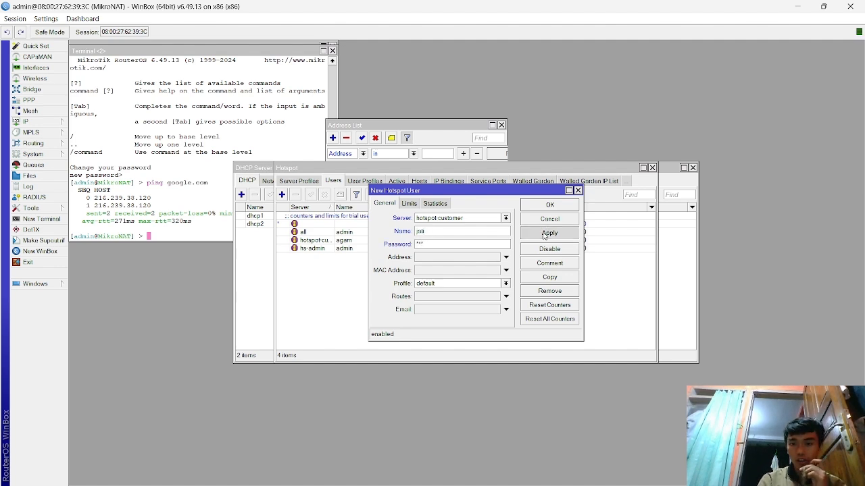
pyautogui.click(549, 206)
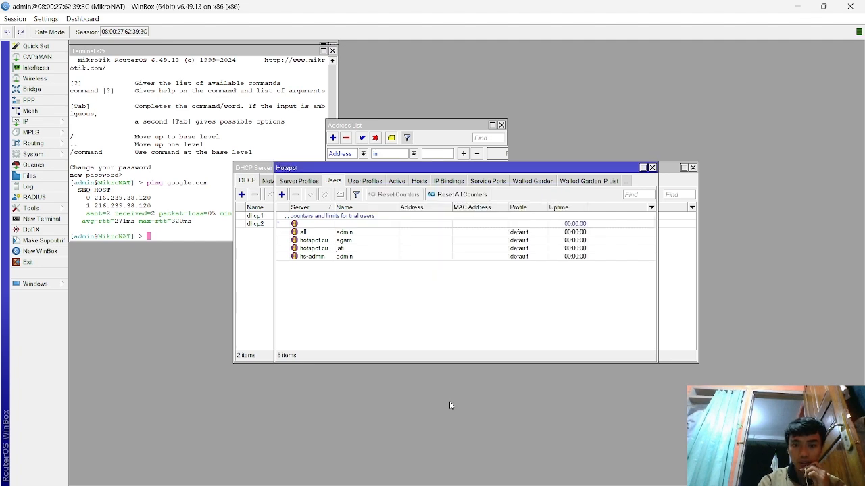
pyautogui.moveTo(567, 482)
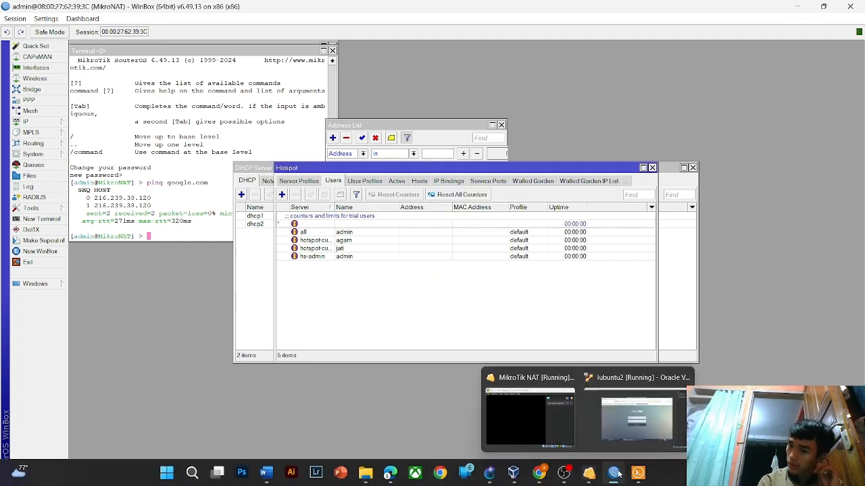
pyautogui.moveTo(638, 476)
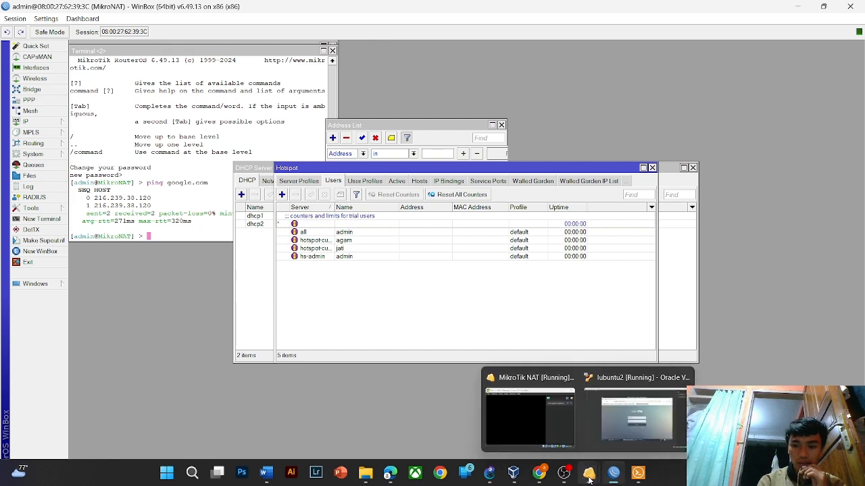
# - Return to the Lubuntu guest and reload the hotspot login page
pyautogui.click(631, 433)
pyautogui.click(187, 110)
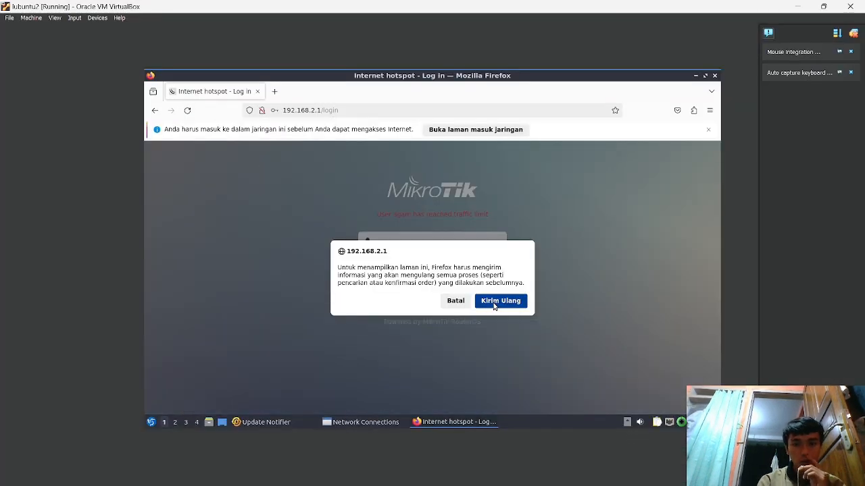
pyautogui.click(481, 302)
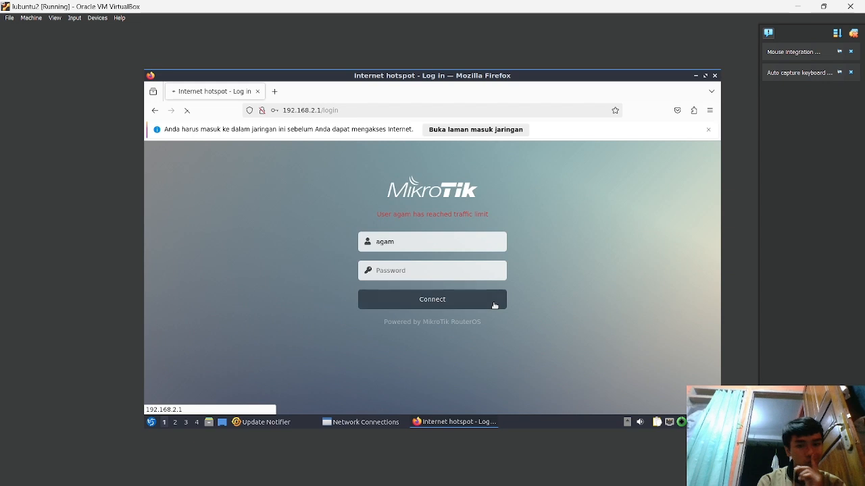
# - Sign in to the hotspot as the newly added user, declining to save the password
pyautogui.click(427, 240)
pyautogui.press('BackSpace')
pyautogui.press('BackSpace')
pyautogui.press('BackSpace')
pyautogui.press('BackSpace')
pyautogui.write('i')
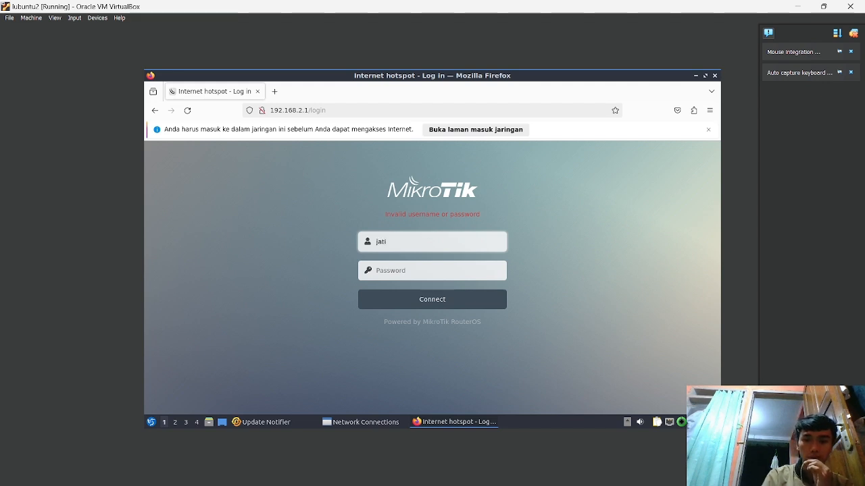
pyautogui.click(420, 271)
pyautogui.write('j')
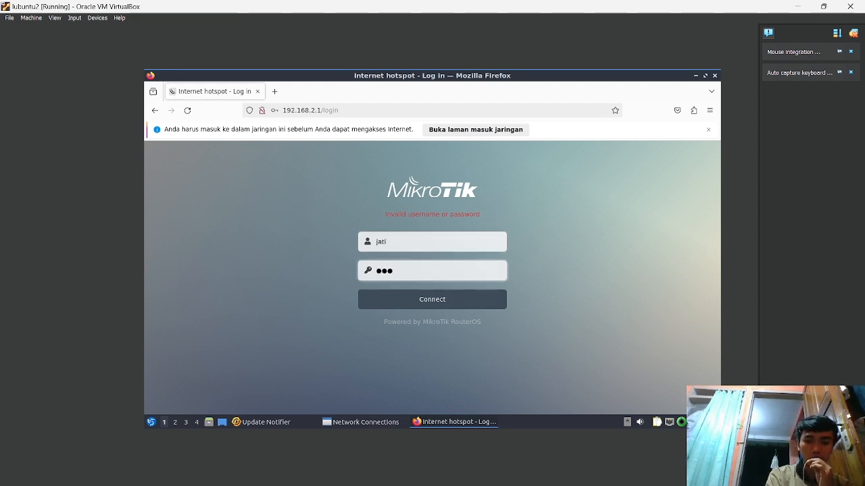
pyautogui.press('Return')
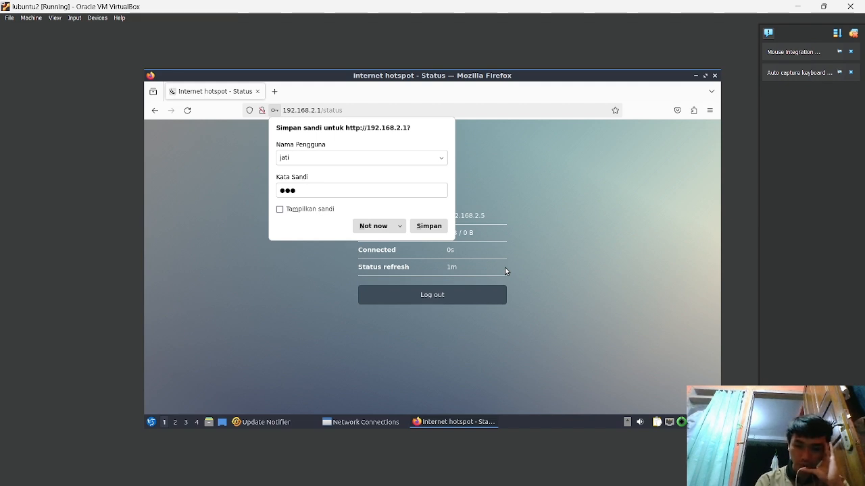
pyautogui.click(239, 194)
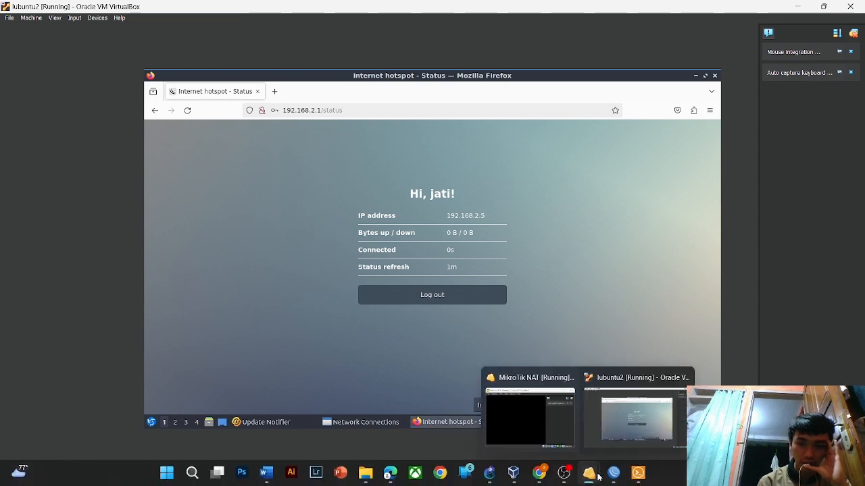
pyautogui.click(638, 478)
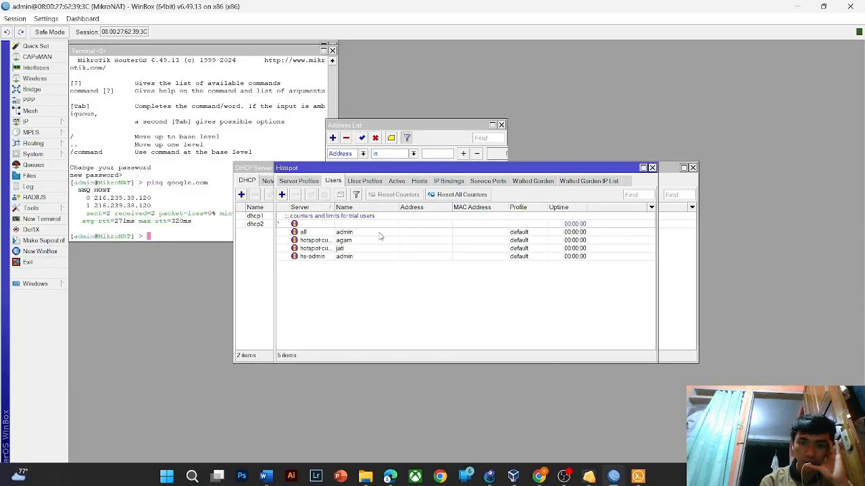
# - Set Limit Bytes In and Limit Bytes Out to 1 on the newest hotspot-customer user
pyautogui.doubleClick(348, 248)
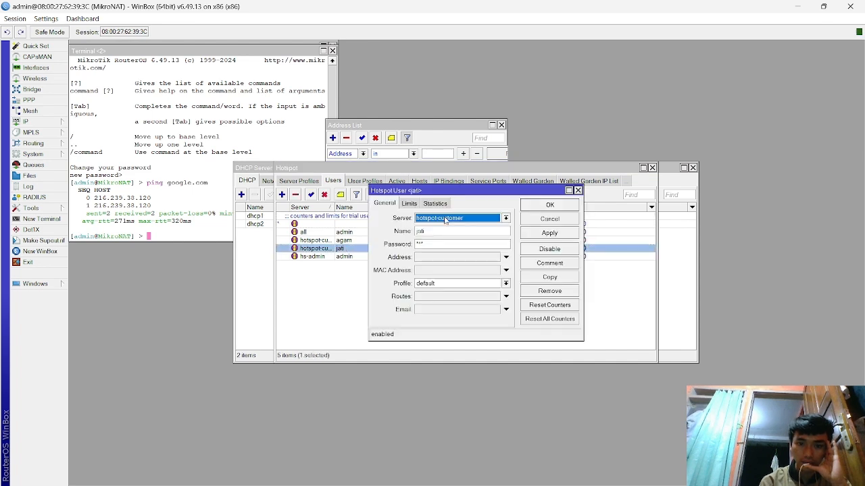
pyautogui.click(409, 203)
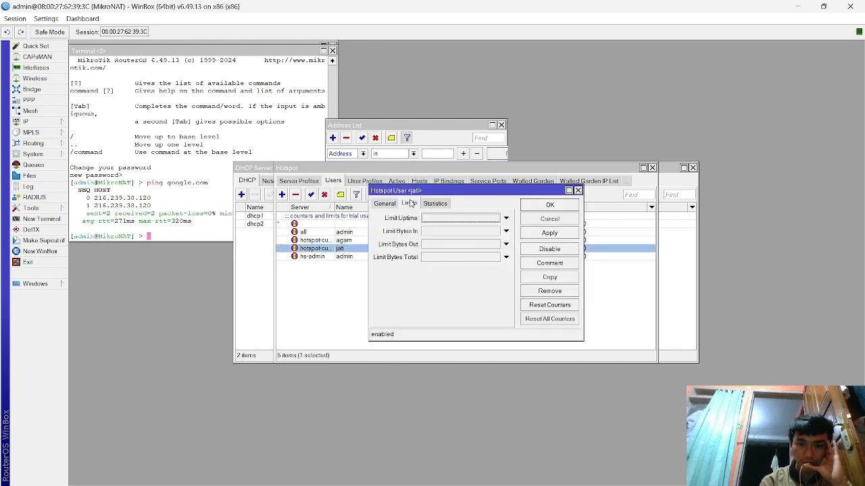
pyautogui.click(506, 233)
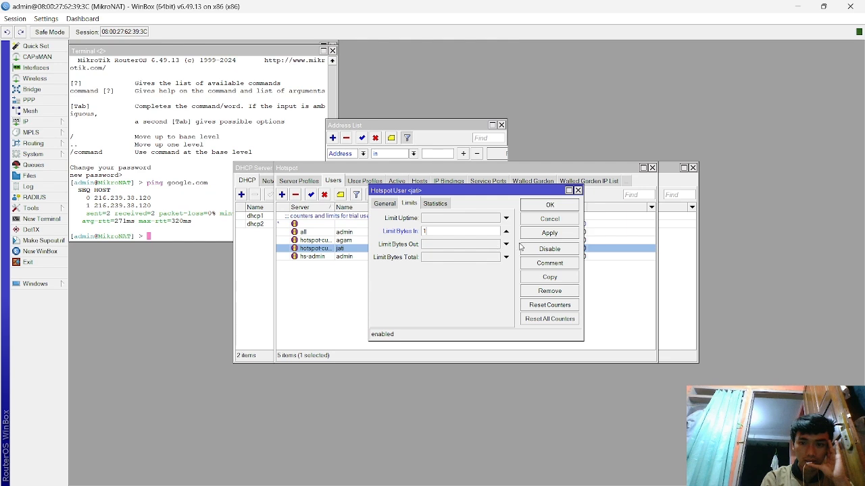
pyautogui.click(506, 244)
pyautogui.press('BackSpace')
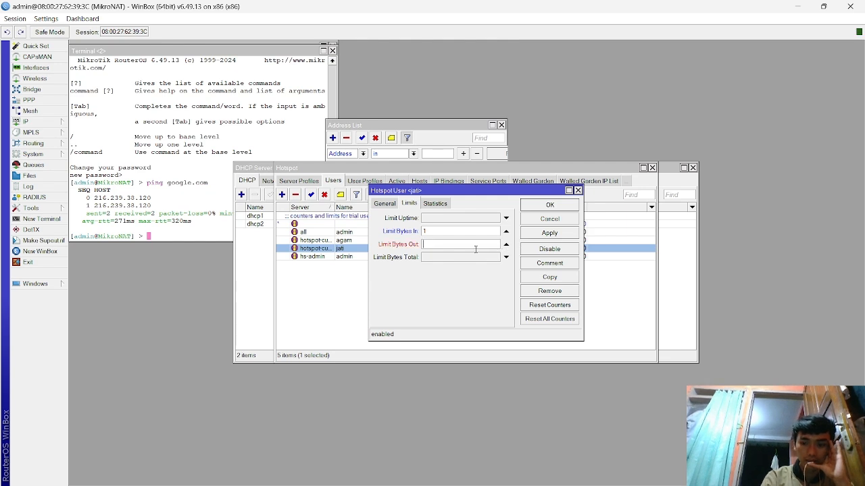
pyautogui.click(547, 232)
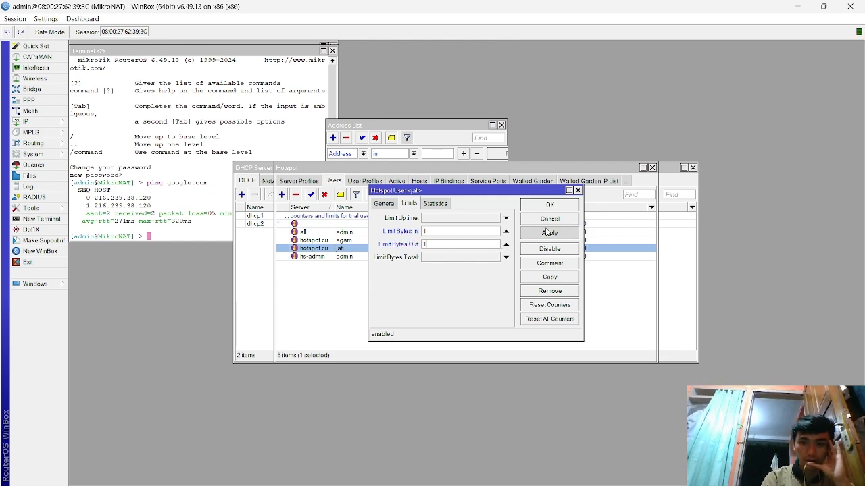
pyautogui.click(551, 206)
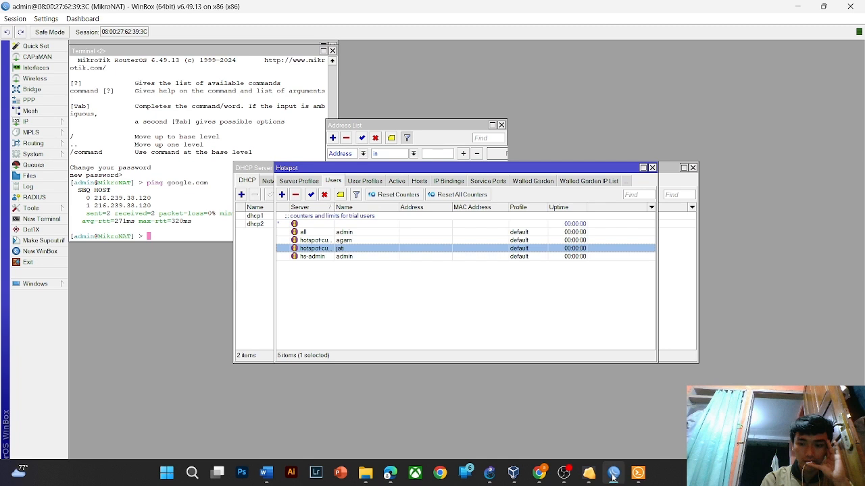
pyautogui.moveTo(613, 478)
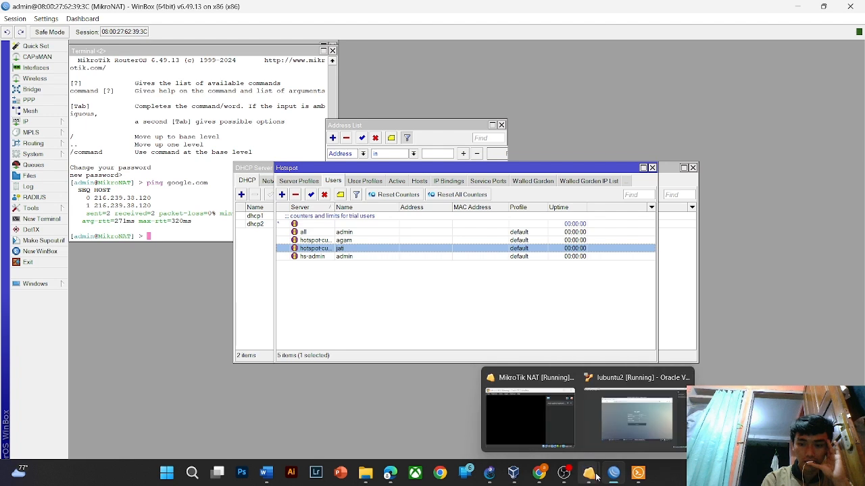
pyautogui.click(636, 437)
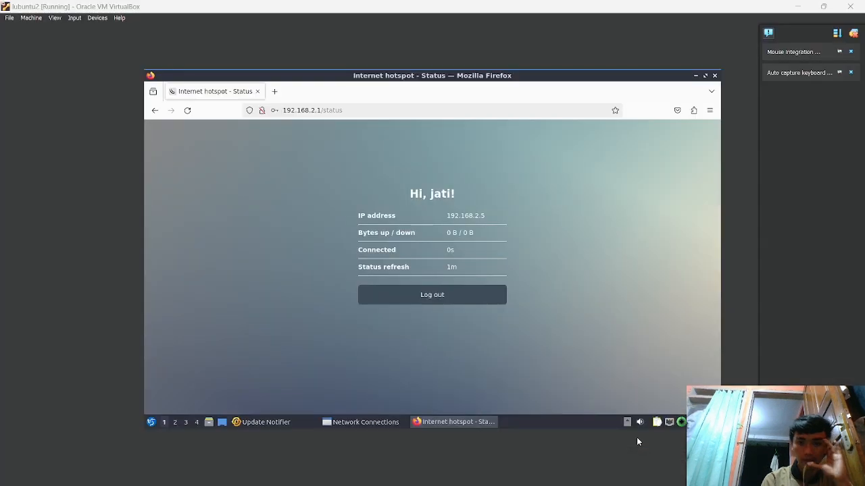
# - Search Google for 'test speed', start the internet speed test, then cancel it
pyautogui.click(274, 91)
pyautogui.write('tes')
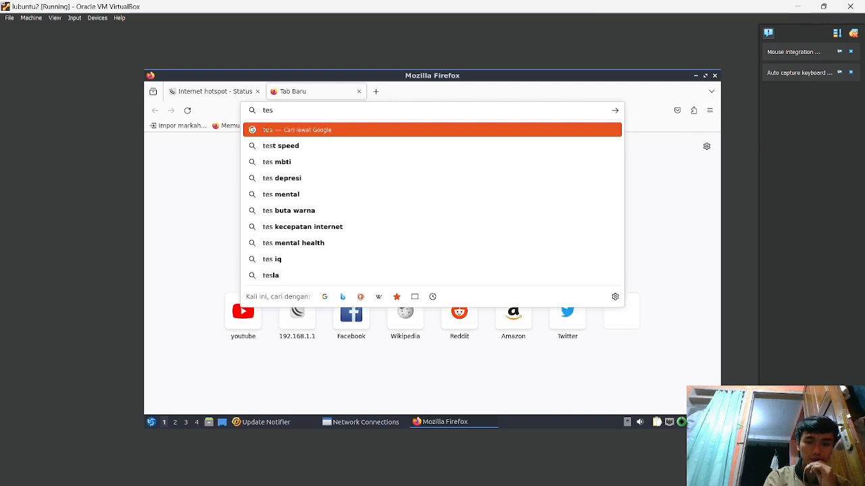
pyautogui.press('Down')
pyautogui.press('Return')
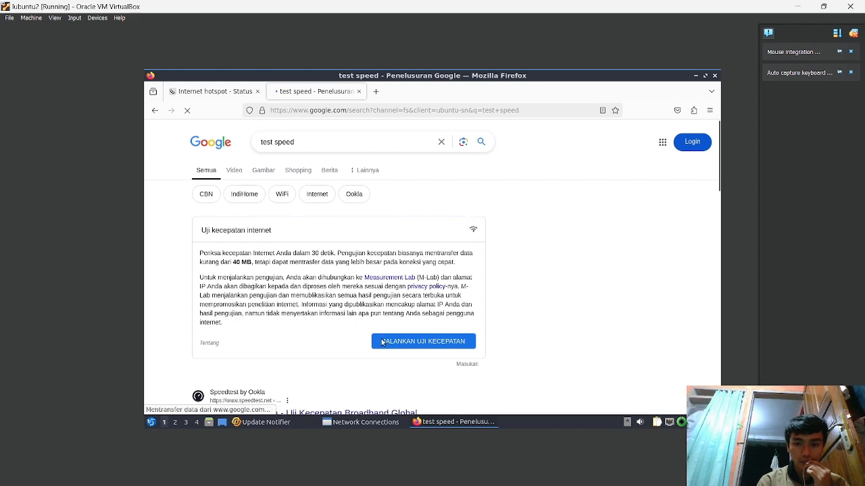
pyautogui.click(383, 342)
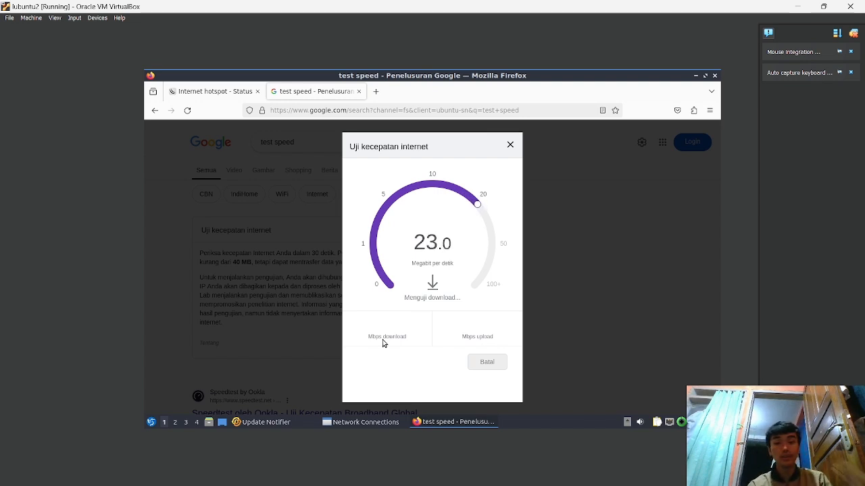
pyautogui.click(502, 364)
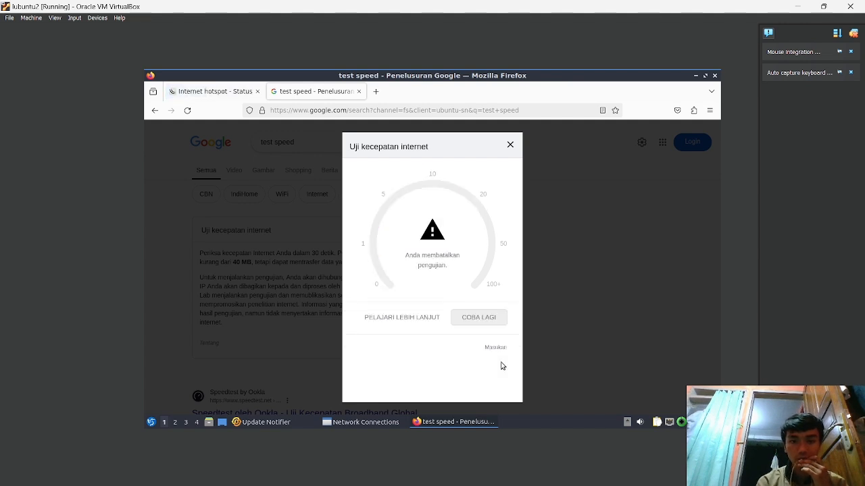
pyautogui.click(510, 145)
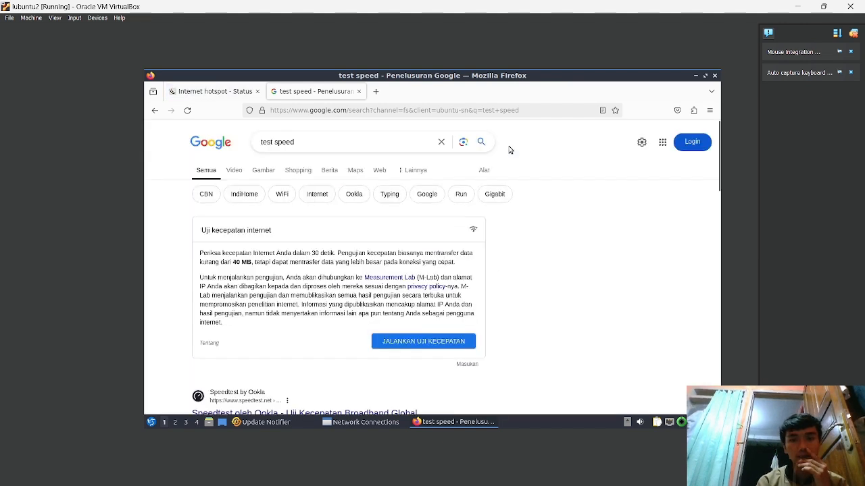
# - Check the hotspot status page, then rerun the speed test and close it
pyautogui.click(238, 90)
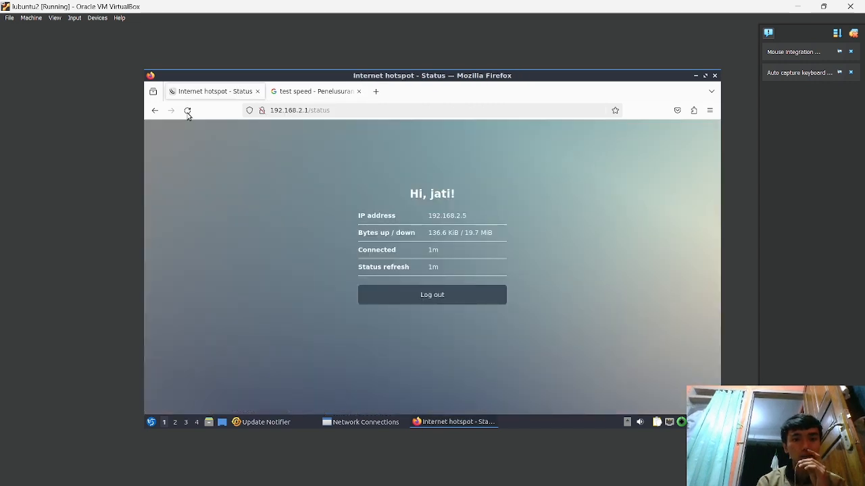
pyautogui.hotkey('ctrl', 'w')
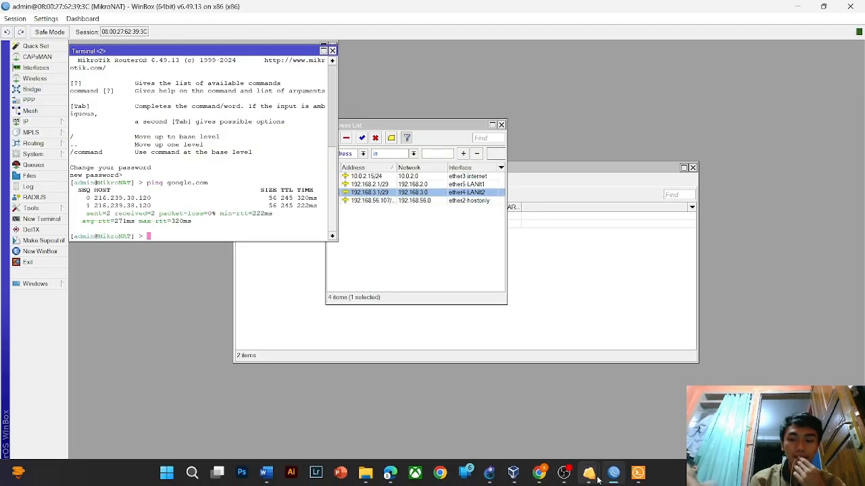
pyautogui.moveTo(596, 481)
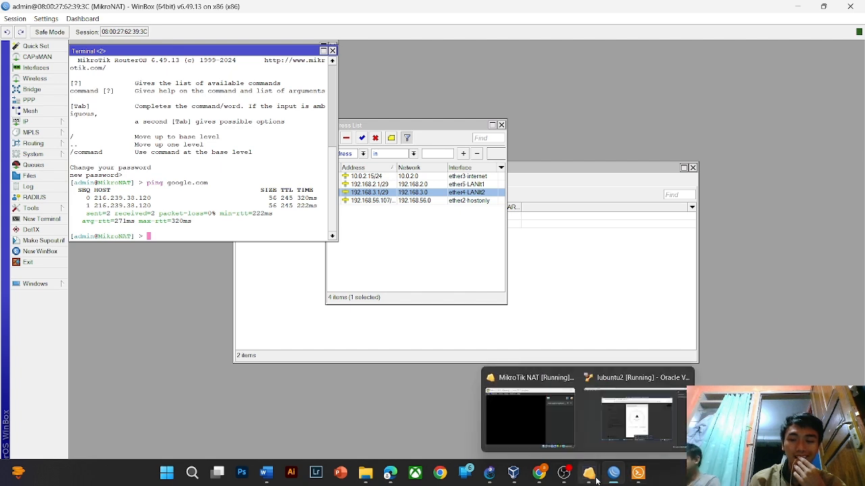
pyautogui.click(635, 408)
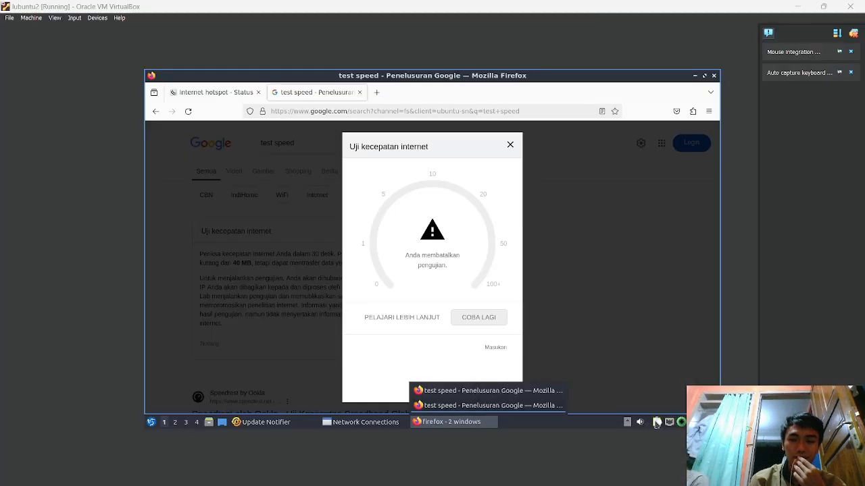
pyautogui.click(495, 320)
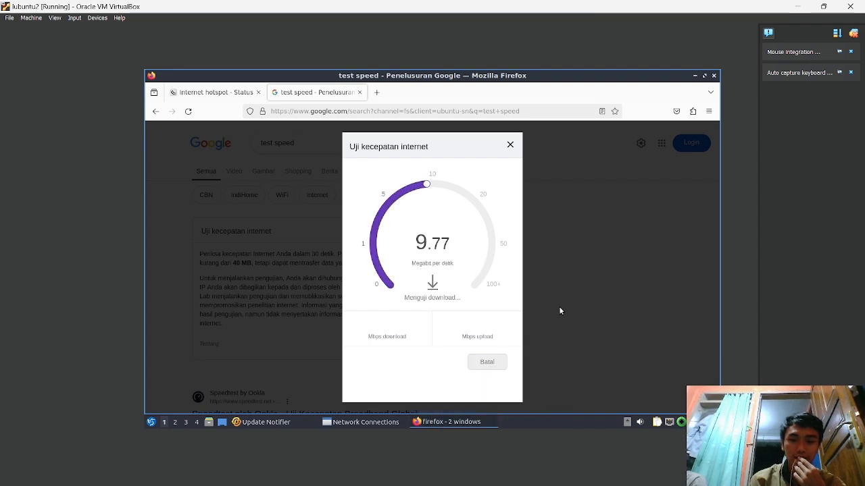
pyautogui.click(510, 144)
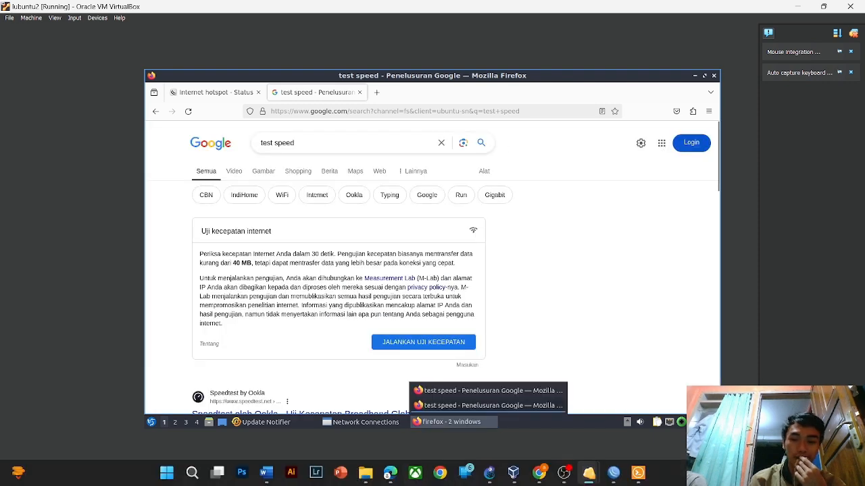
pyautogui.click(613, 473)
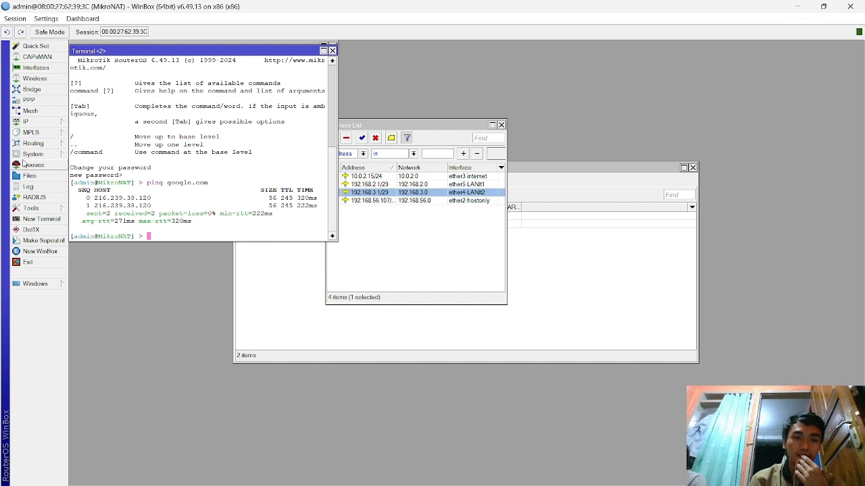
# - Open the hsprof2 server profile from IP > Hotspot > Server Profiles
pyautogui.click(38, 124)
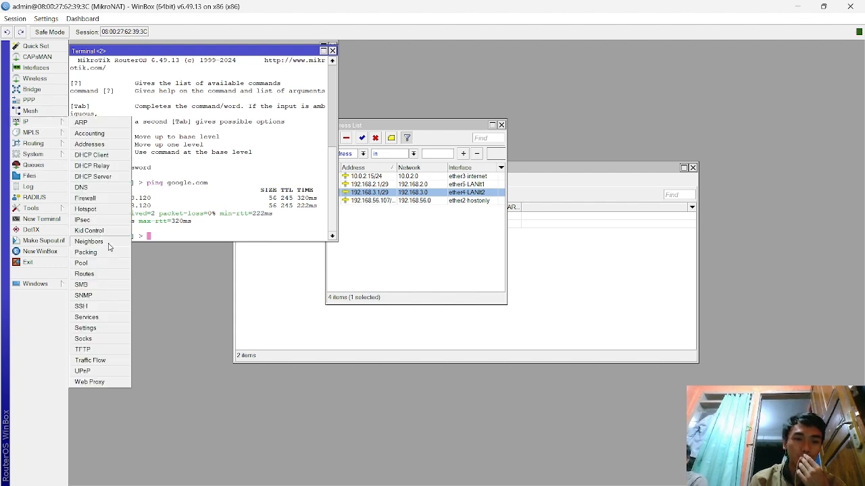
pyautogui.click(106, 212)
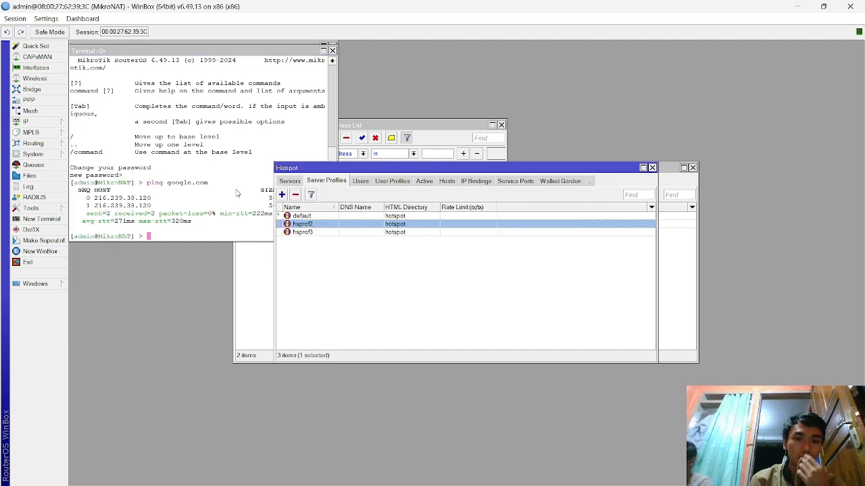
pyautogui.doubleClick(333, 225)
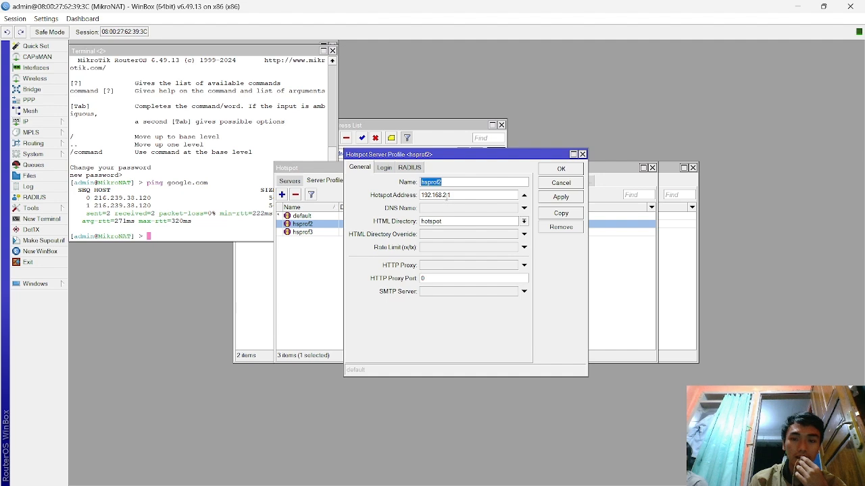
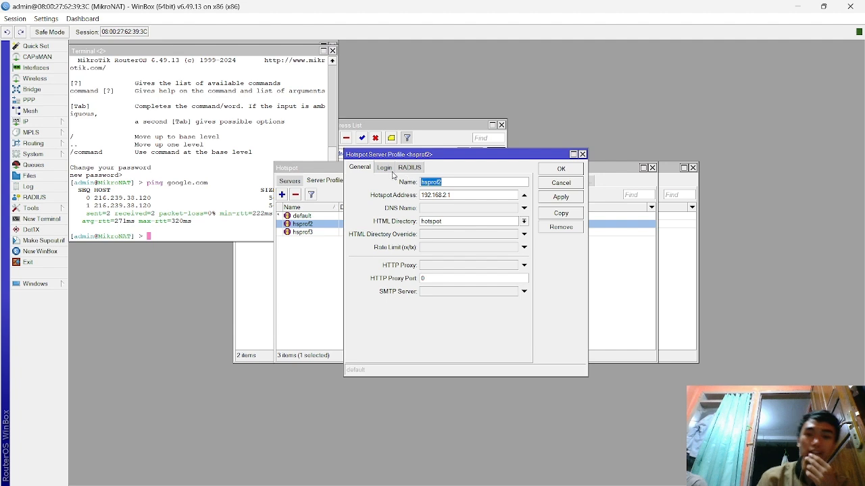
# - Enter 1M/1M as the hsprof2 profile's Rate Limit (rx/tx), then apply and close it
pyautogui.click(463, 249)
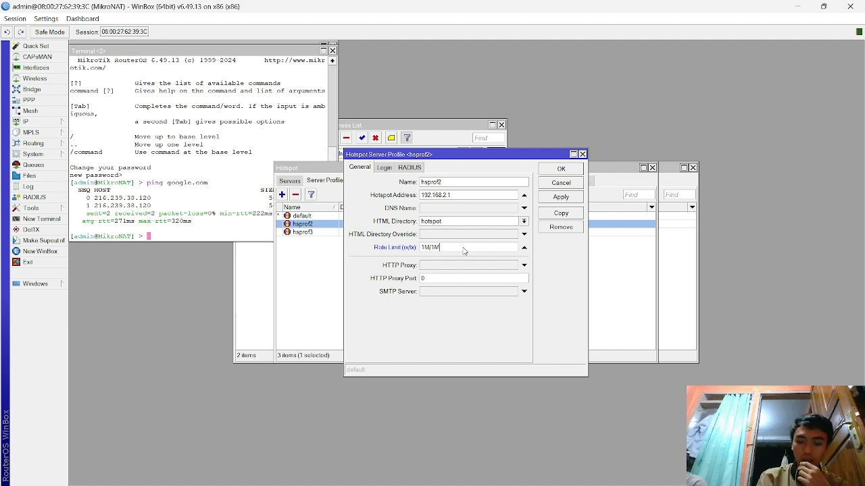
pyautogui.click(553, 197)
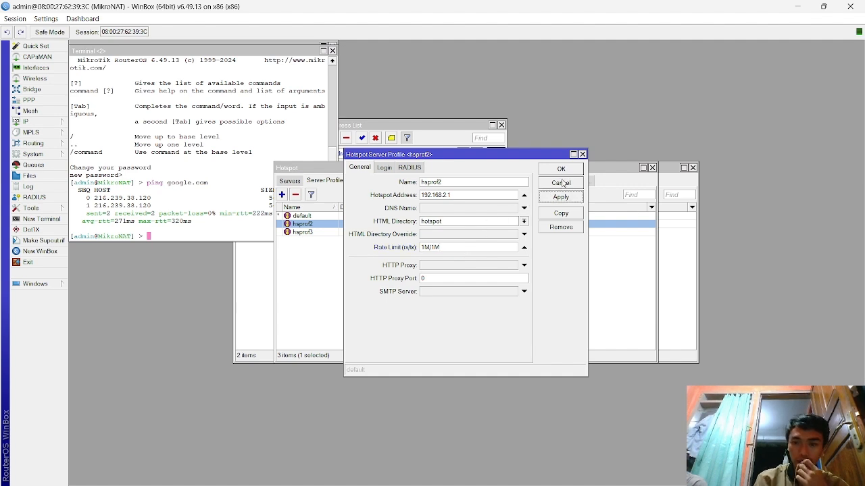
pyautogui.click(561, 170)
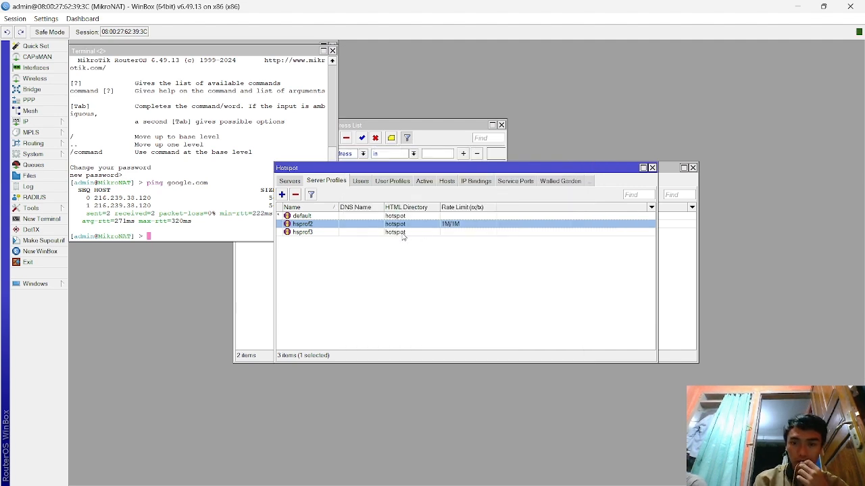
pyautogui.moveTo(513, 485)
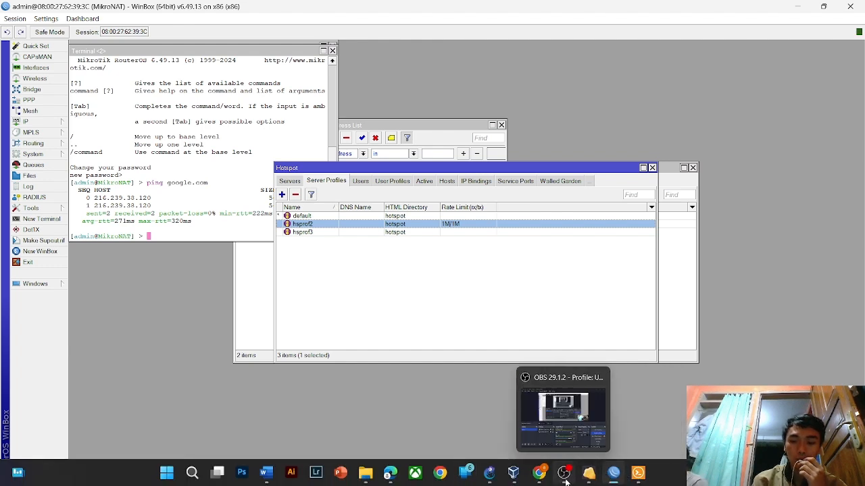
pyautogui.moveTo(589, 475)
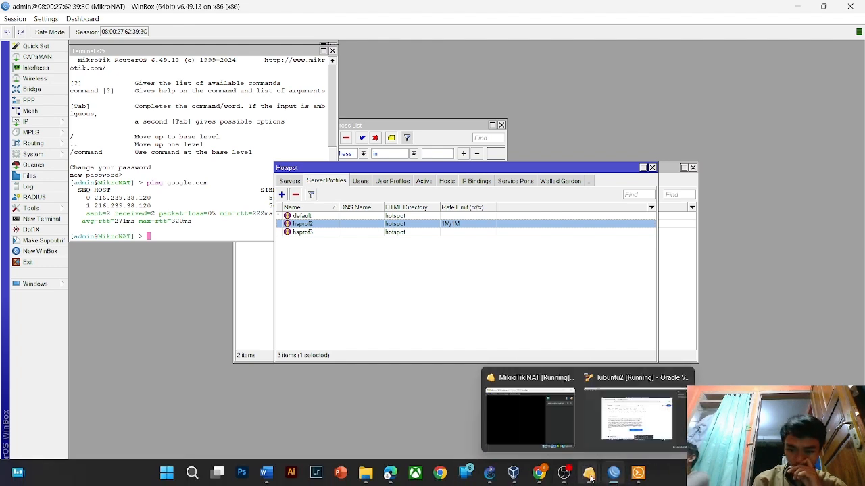
pyautogui.click(621, 432)
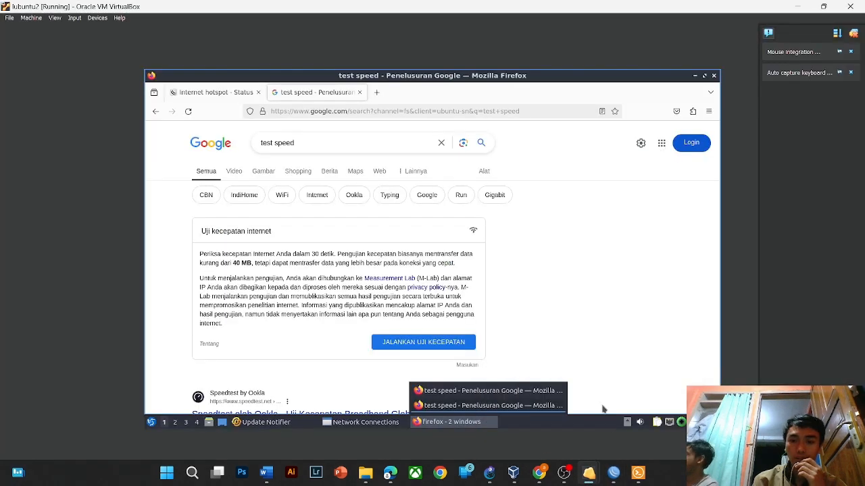
pyautogui.click(462, 343)
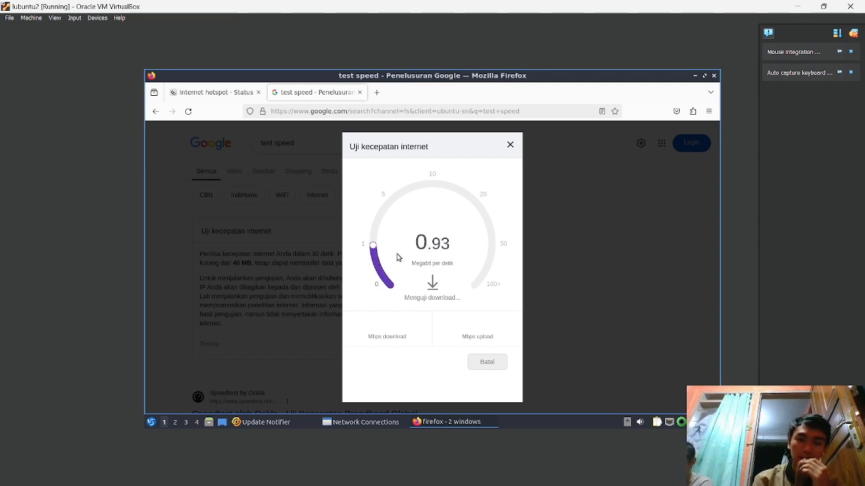
pyautogui.click(487, 362)
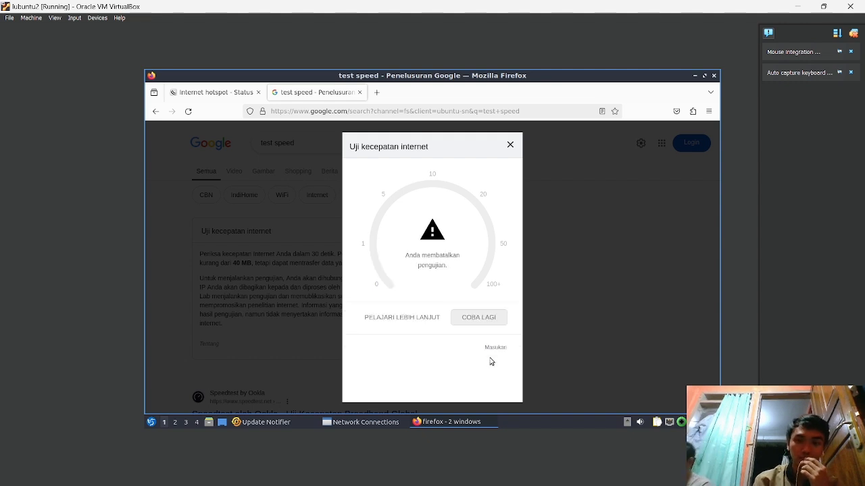
pyautogui.click(510, 146)
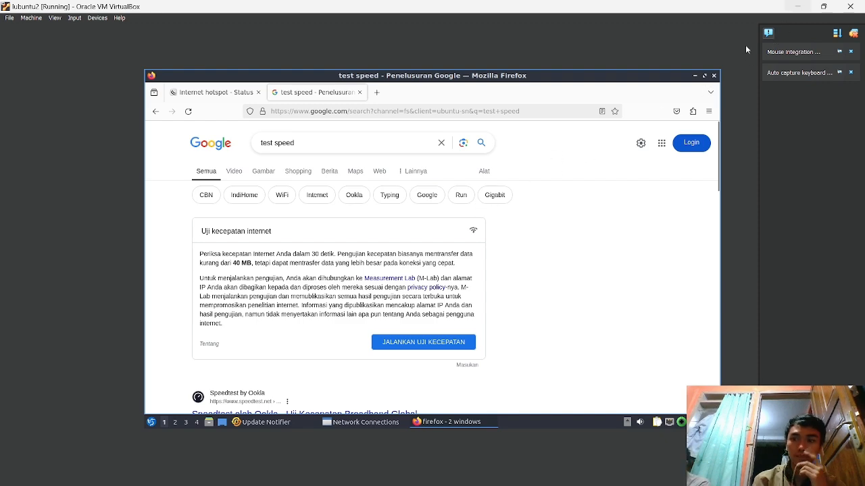
# - Minimize the virtual machine window and switch to the UAS_JARKOM GNS3 project
pyautogui.click(797, 6)
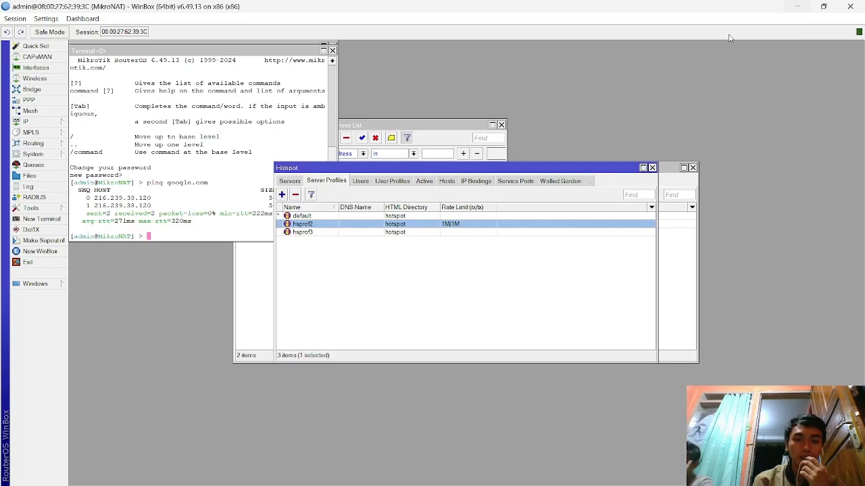
pyautogui.hotkey('alt', 'Tab')
pyautogui.hotkey('alt', 'Tab')
pyautogui.hotkey('alt', 'Tab')
pyautogui.hotkey('alt', 'Tab')
pyautogui.hotkey('alt', 'Tab')
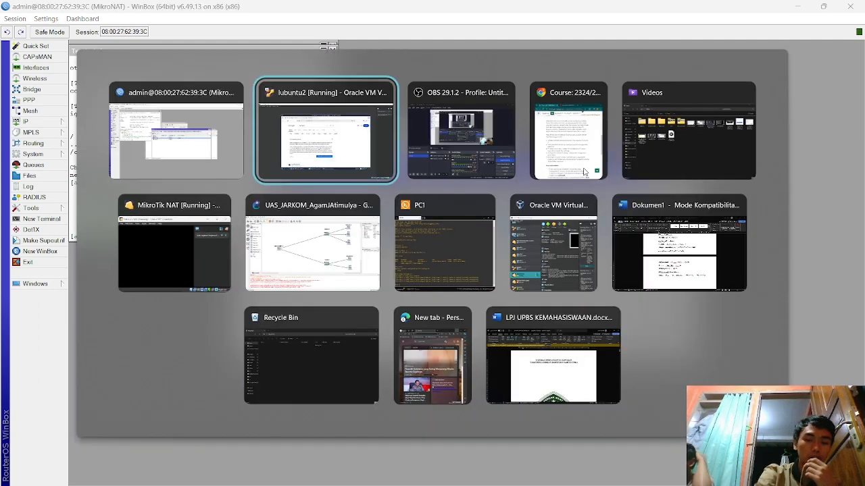
pyautogui.hotkey('alt', 'Tab')
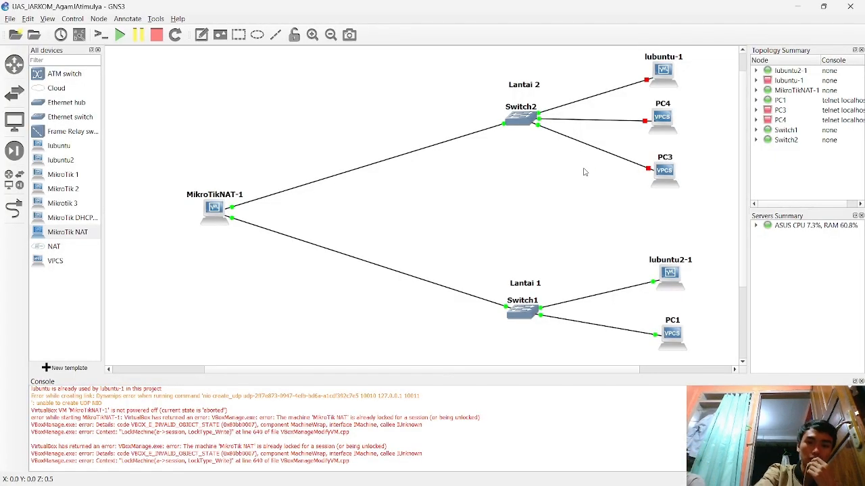
# - Start node PC3 and open its VPCS console
pyautogui.rightClick(664, 173)
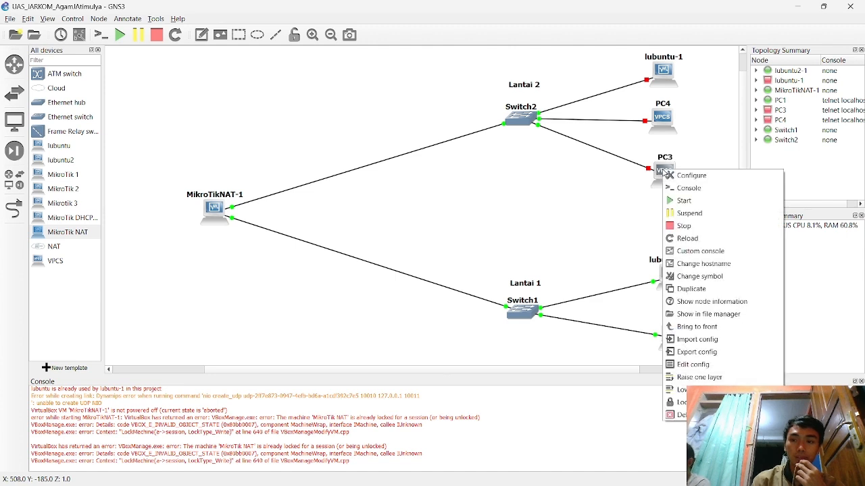
pyautogui.click(713, 201)
pyautogui.rightClick(658, 177)
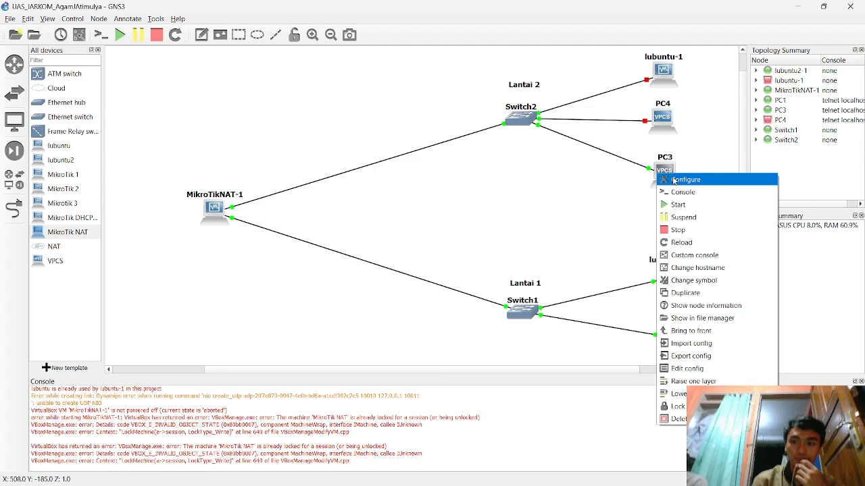
pyautogui.click(690, 196)
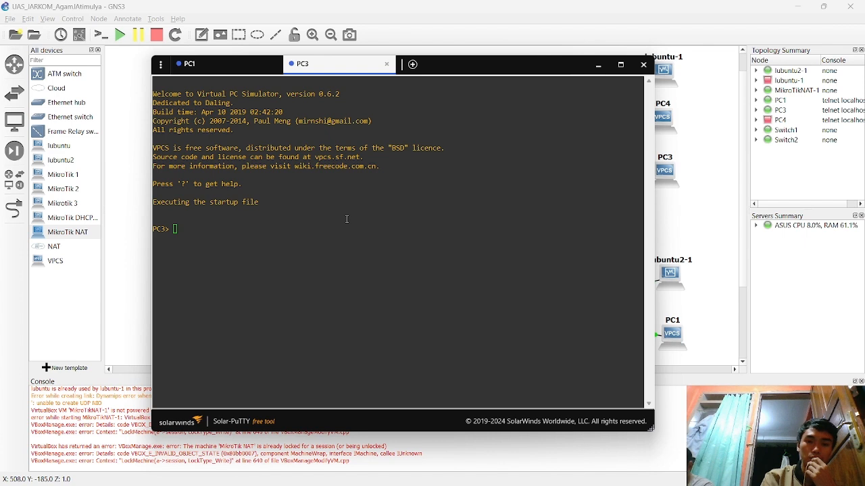
# - On PC3, obtain 192.168.3.6/29 via DHCP (ip dhcp -r), save the config, and show settings
pyautogui.write('i')
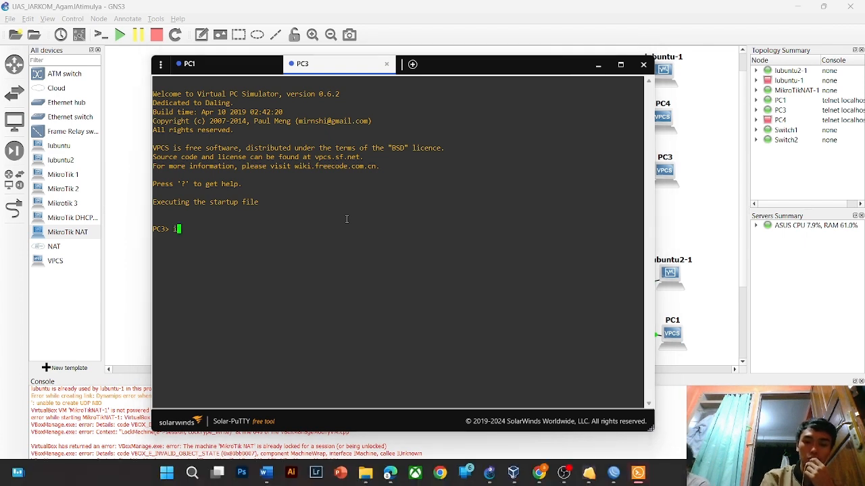
pyautogui.write('p d')
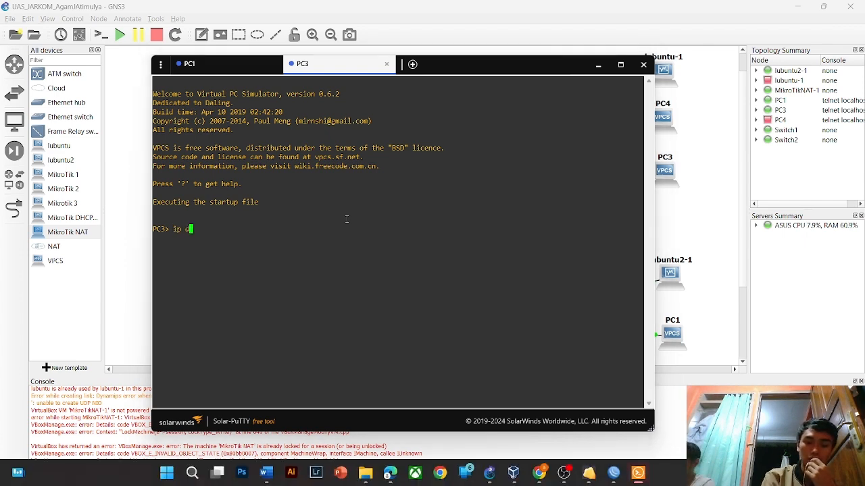
pyautogui.write('hcp -r')
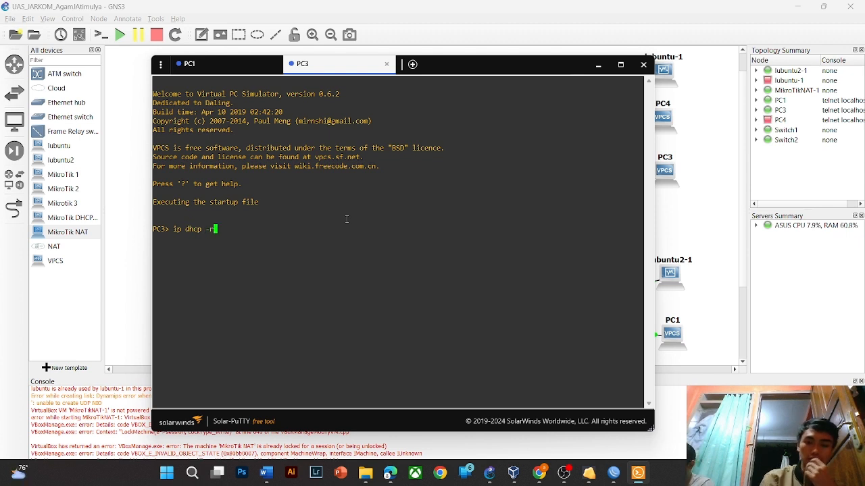
pyautogui.press('Return')
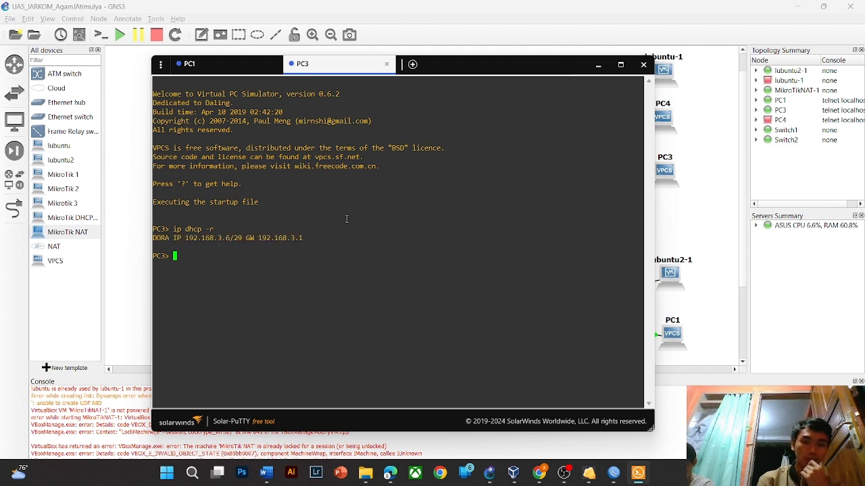
pyautogui.write('save')
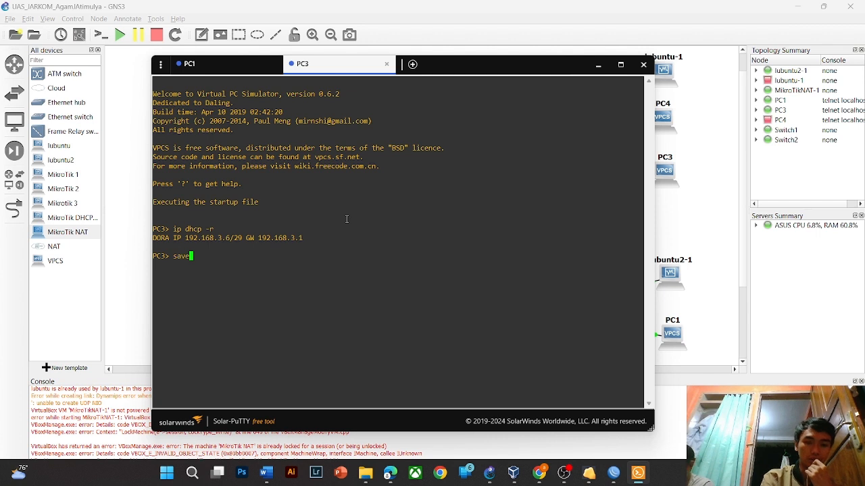
pyautogui.press('Return')
pyautogui.write('show')
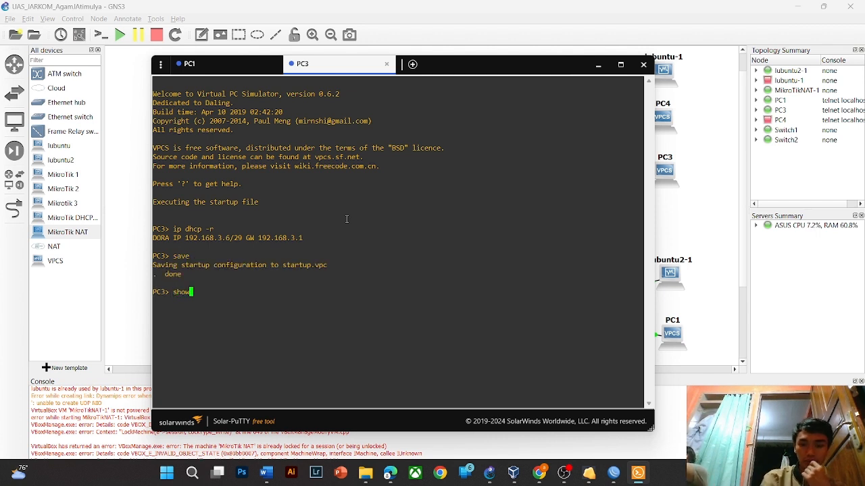
pyautogui.press('Return')
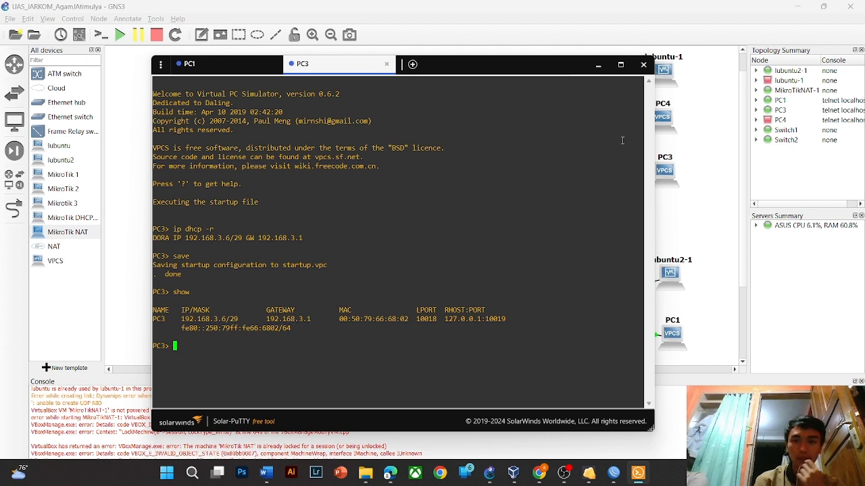
# - Close PC3's console and return to the WinBox MikroNAT router window
pyautogui.click(703, 126)
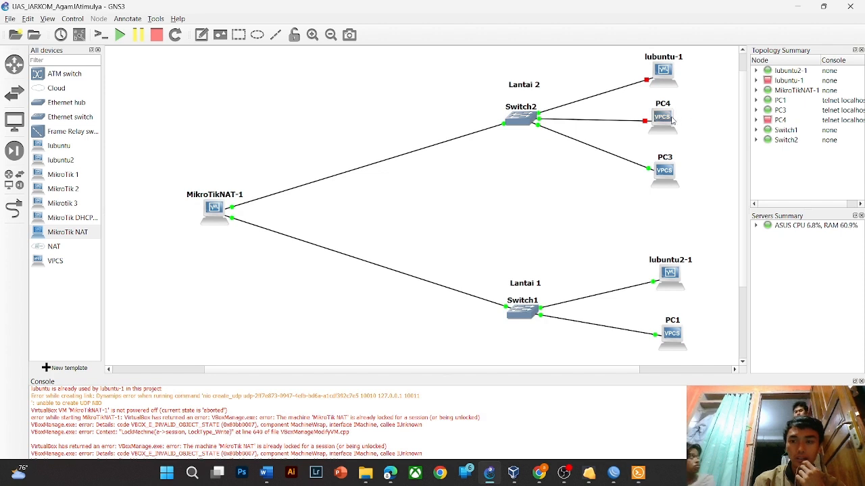
pyautogui.click(635, 481)
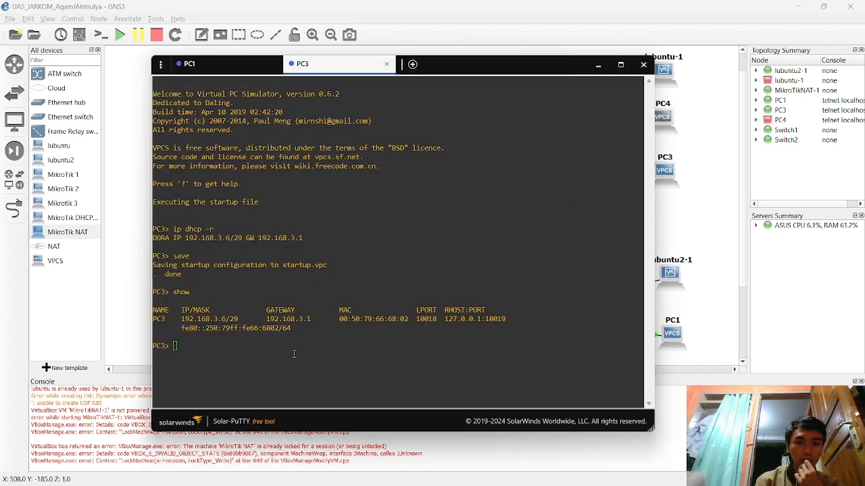
pyautogui.write('ping')
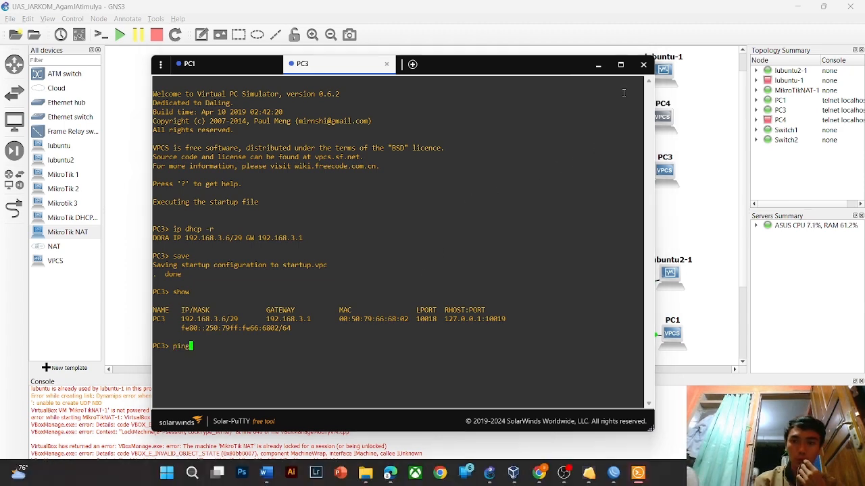
pyautogui.click(641, 71)
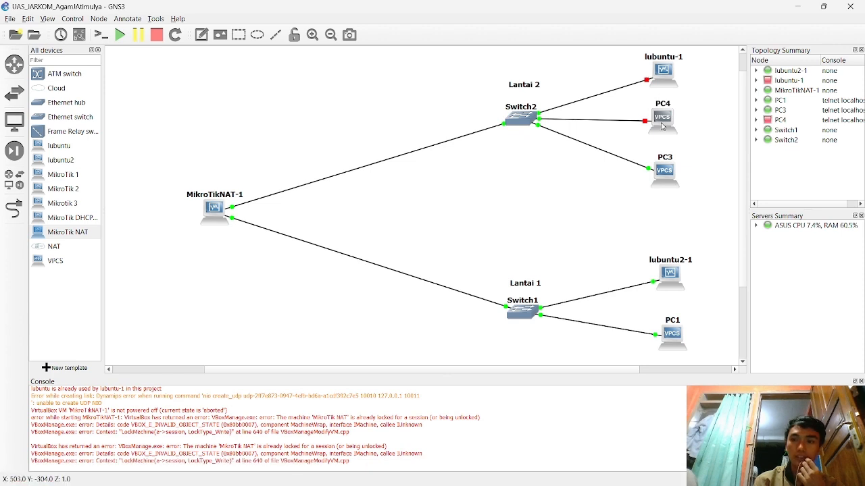
pyautogui.moveTo(513, 483)
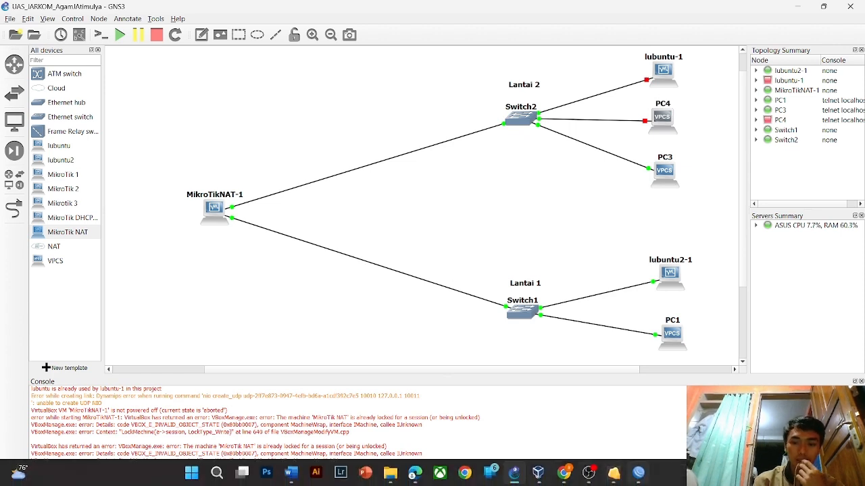
pyautogui.moveTo(551, 479)
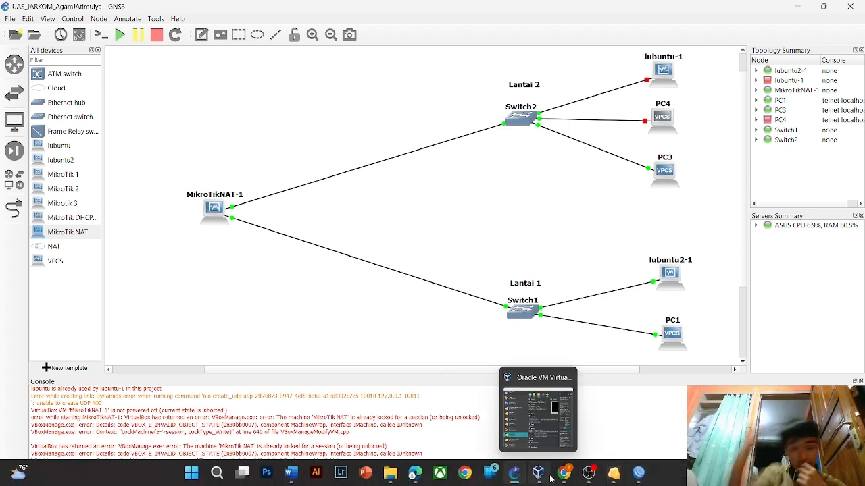
pyautogui.click(638, 473)
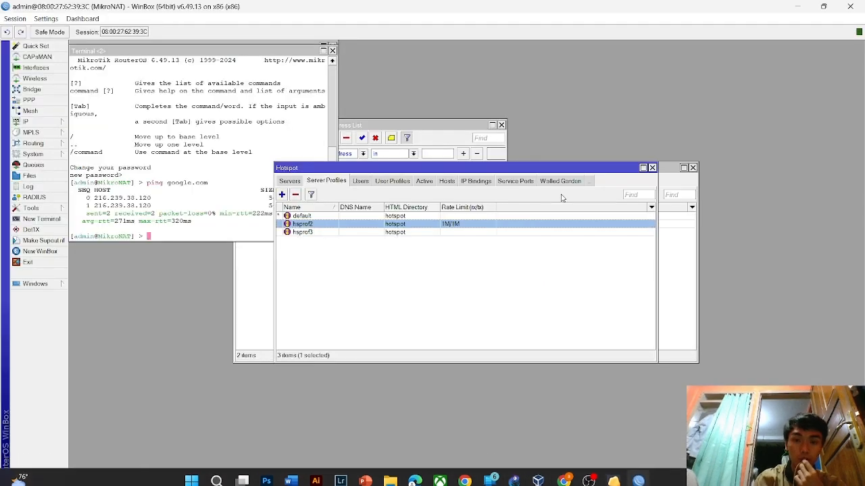
# - Add hotspot user admin1 on server hs-admin with the default profile
pyautogui.click(360, 181)
pyautogui.click(282, 194)
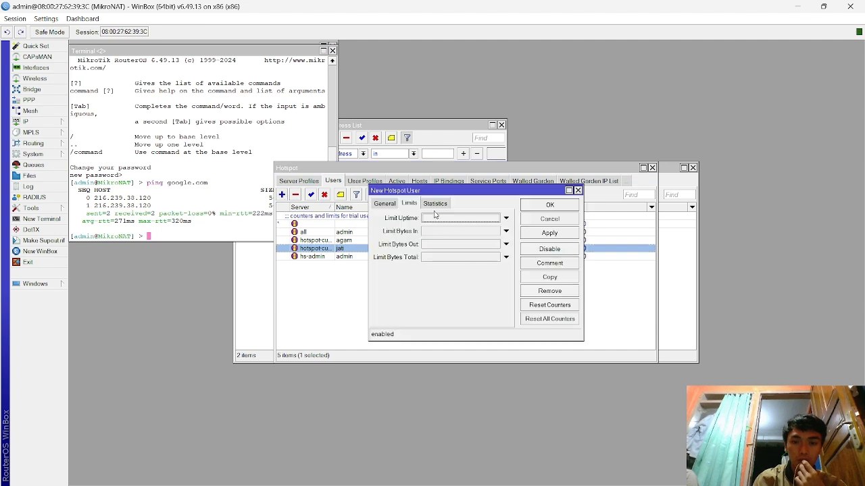
pyautogui.click(383, 204)
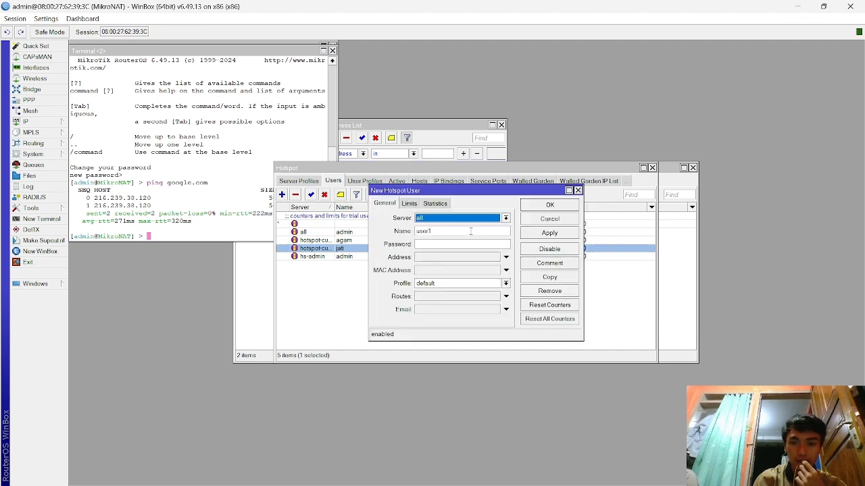
pyautogui.click(505, 218)
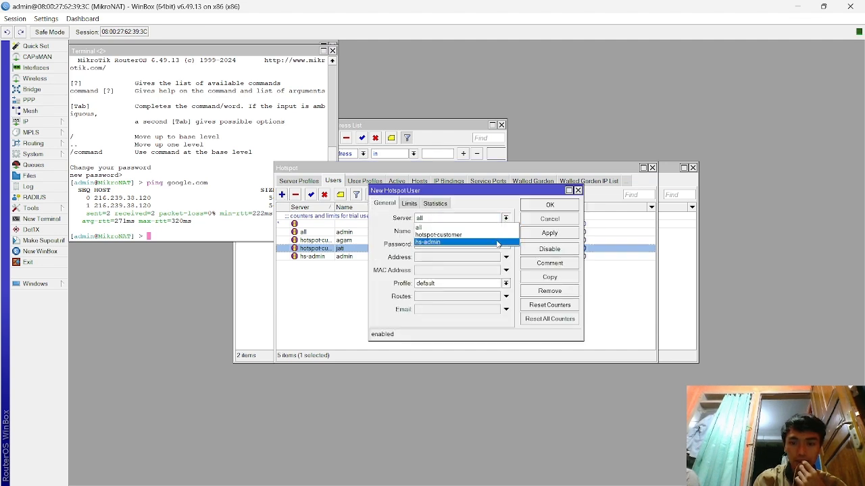
pyautogui.click(497, 242)
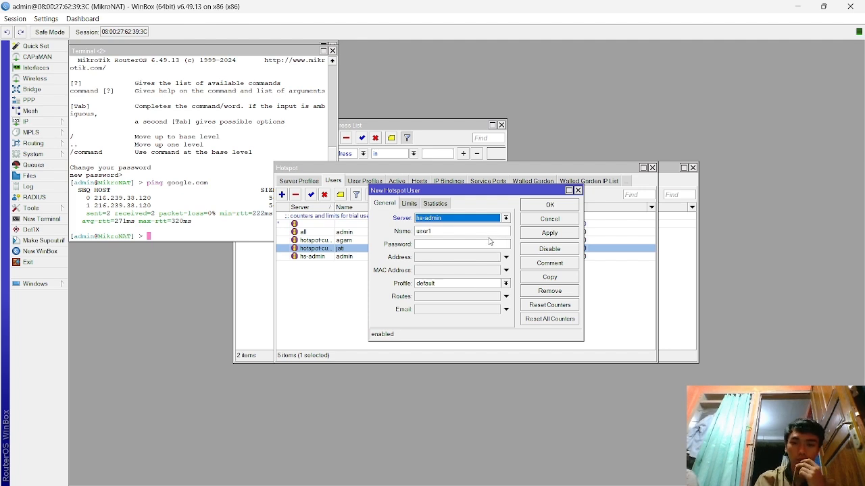
pyautogui.click(485, 235)
pyautogui.press('BackSpace')
pyautogui.press('BackSpace')
pyautogui.press('BackSpace')
pyautogui.press('BackSpace')
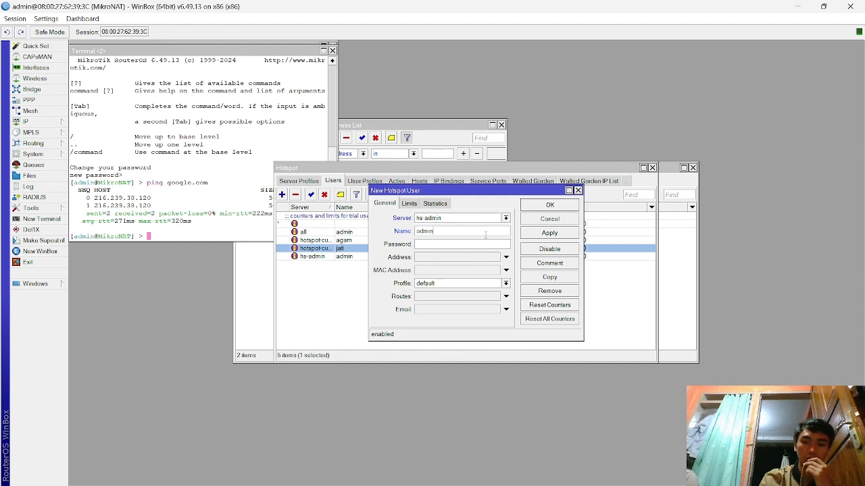
pyautogui.click(551, 233)
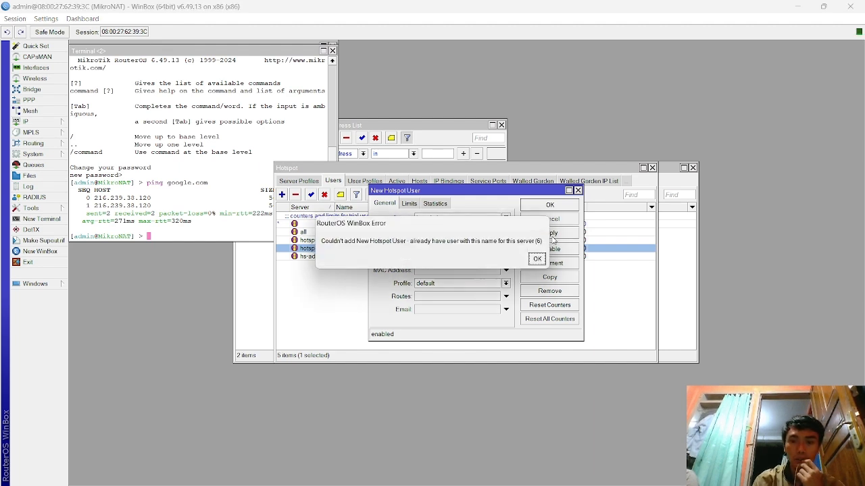
pyautogui.click(537, 259)
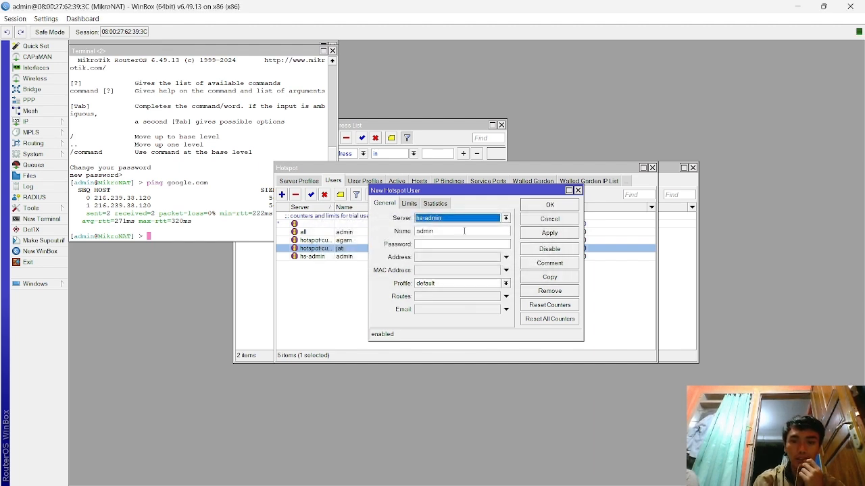
pyautogui.click(565, 234)
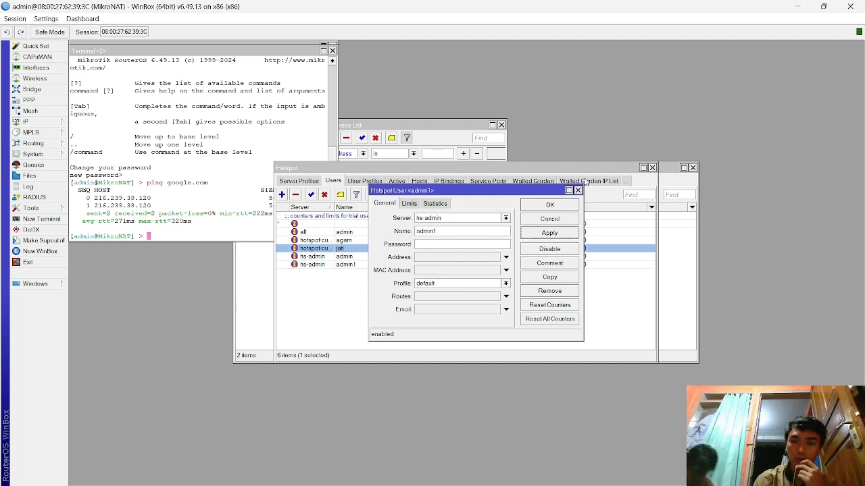
pyautogui.click(577, 190)
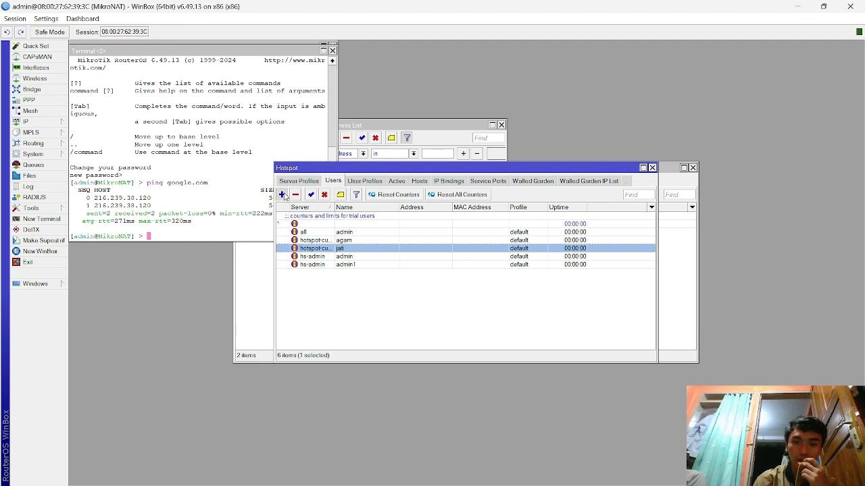
# - Add a second hs-admin hotspot user, admin2, with a password
pyautogui.click(282, 194)
pyautogui.click(504, 219)
pyautogui.click(490, 242)
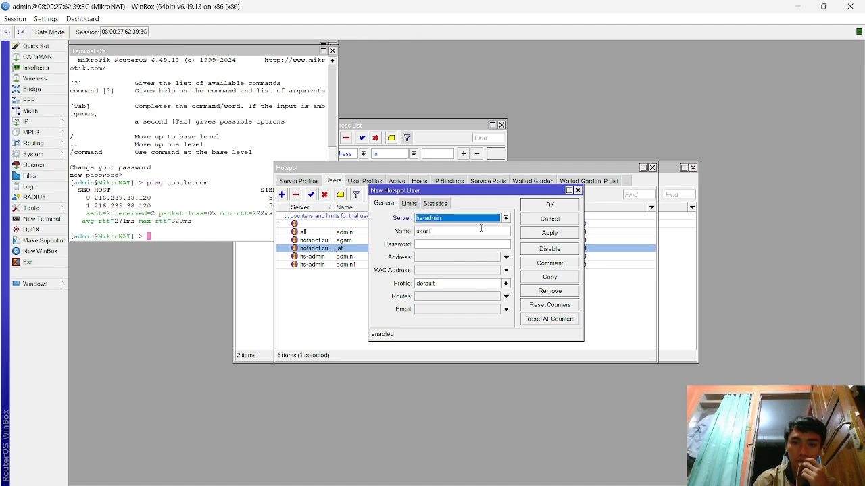
pyautogui.click(478, 233)
pyautogui.press('BackSpace')
pyautogui.press('BackSpace')
pyautogui.press('BackSpace')
pyautogui.press('BackSpace')
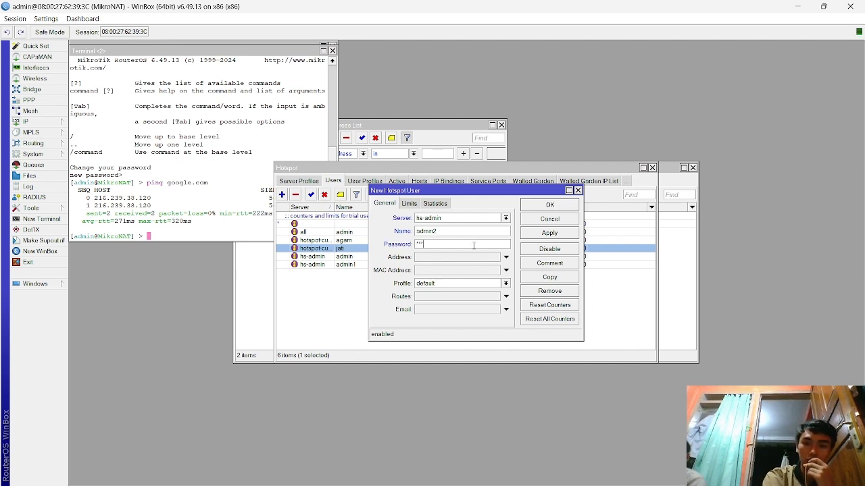
pyautogui.click(544, 233)
pyautogui.click(561, 206)
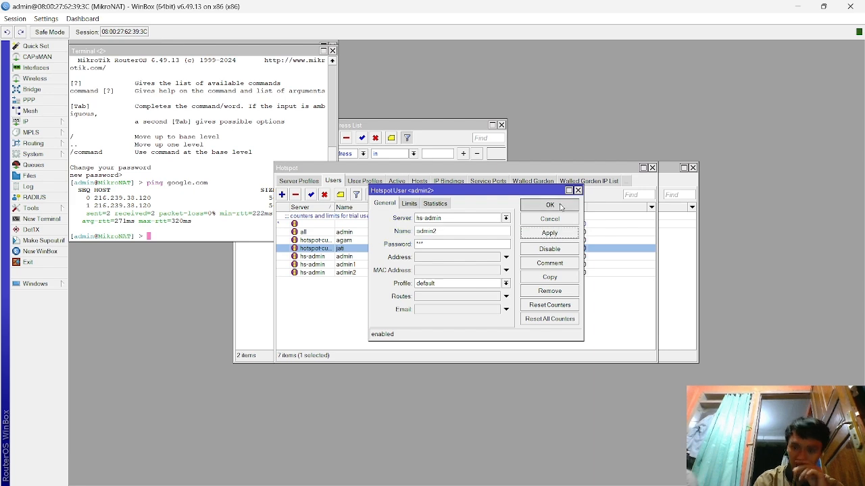
pyautogui.hotkey('alt', 'Tab')
pyautogui.hotkey('alt', 'Tab')
pyautogui.hotkey('alt', 'Tab')
pyautogui.hotkey('alt', 'Tab')
pyautogui.hotkey('alt', 'Tab')
pyautogui.hotkey('alt', 'Tab')
pyautogui.hotkey('alt', 'Tab')
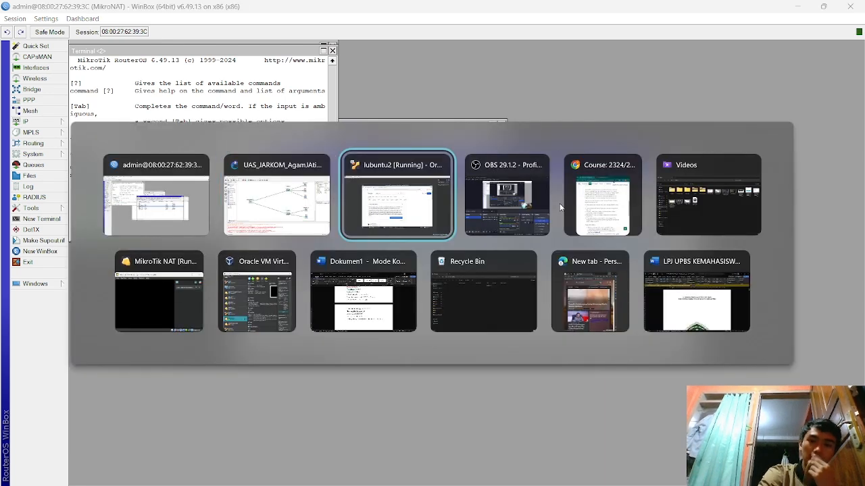
# - In GNS3, start node PC4 and open its console
pyautogui.hotkey('alt', 'Tab')
pyautogui.hotkey('alt', 'Tab')
pyautogui.hotkey('alt', 'Tab')
pyautogui.hotkey('alt', 'Tab')
pyautogui.hotkey('alt', 'Tab')
pyautogui.hotkey('alt', 'Tab')
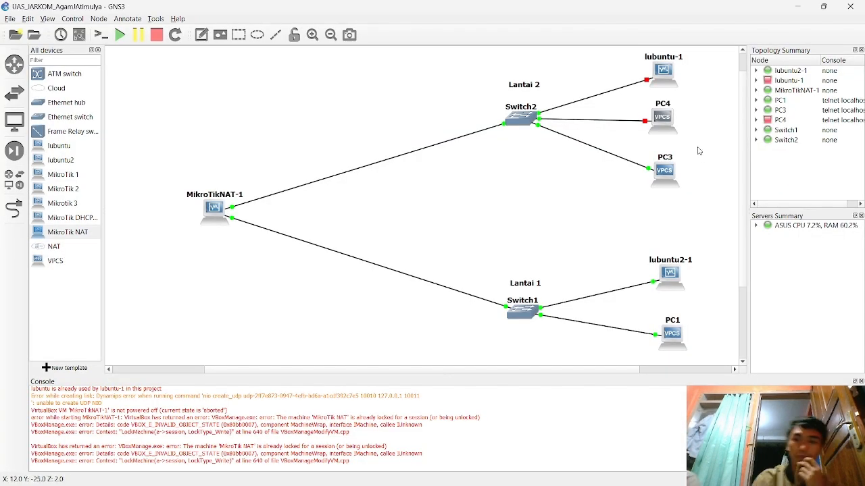
pyautogui.rightClick(670, 125)
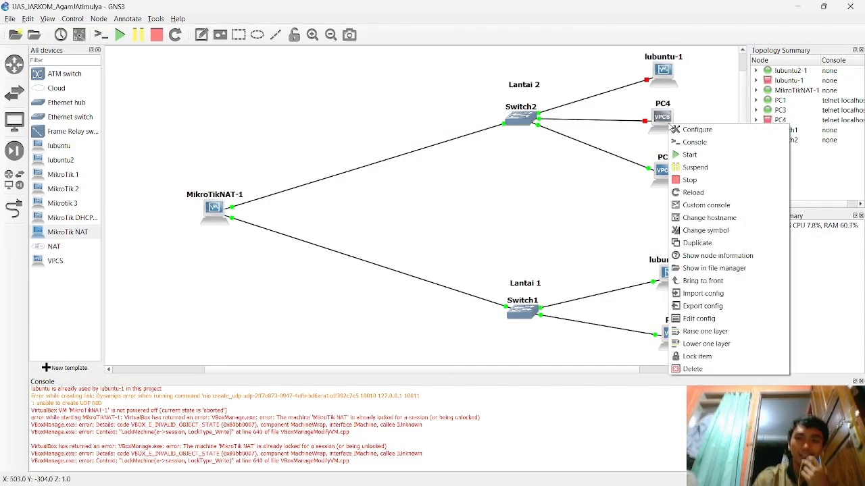
pyautogui.click(684, 154)
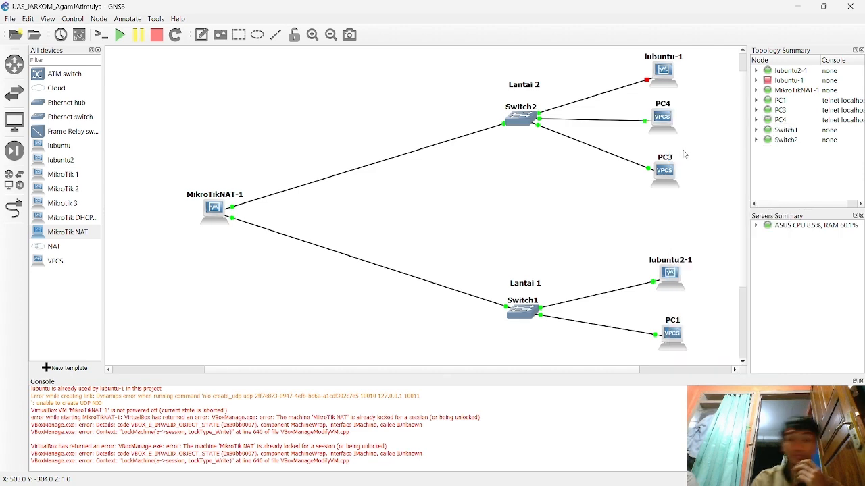
pyautogui.rightClick(664, 124)
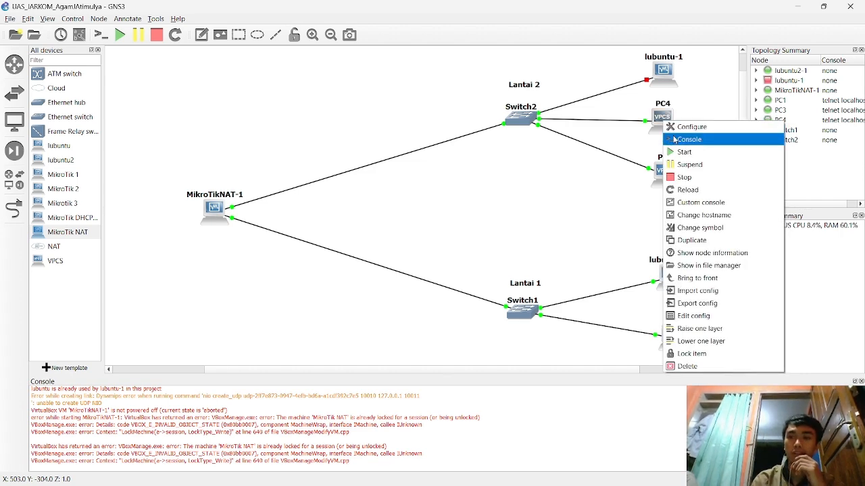
pyautogui.click(674, 139)
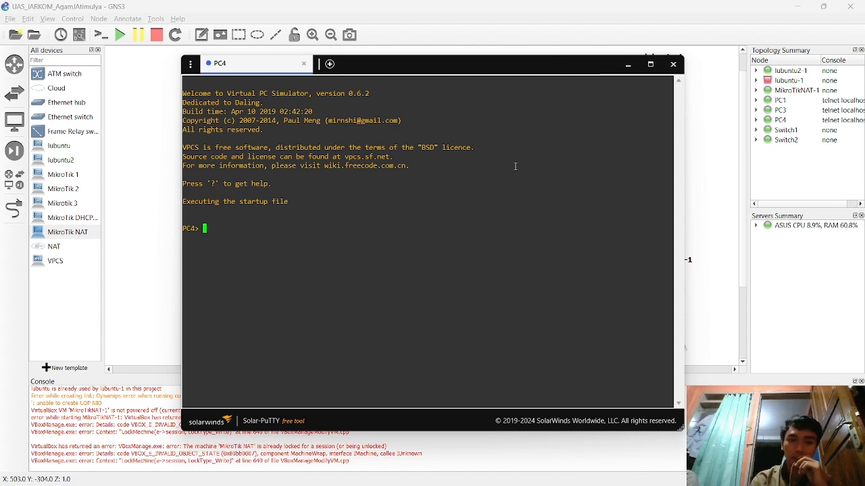
# - On PC4, get 192.168.3.5/29 via DHCP, save, show settings, and ping google.com
pyautogui.write('ip dhcp -r')
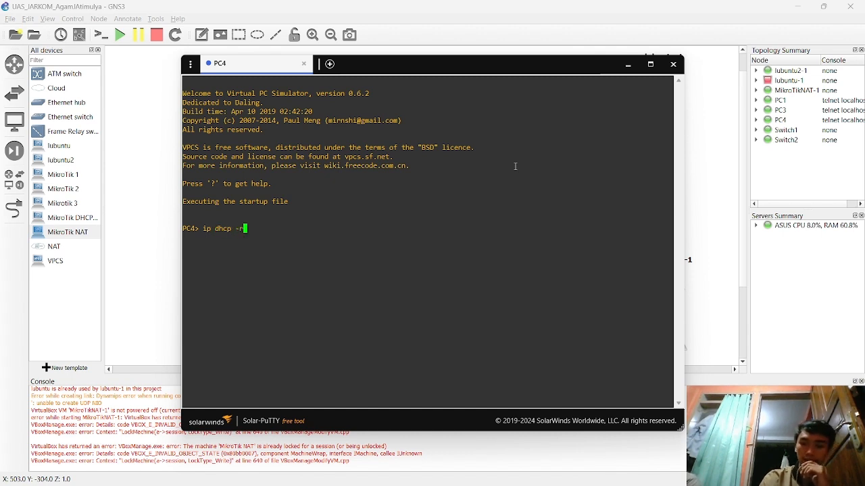
pyautogui.press('Return')
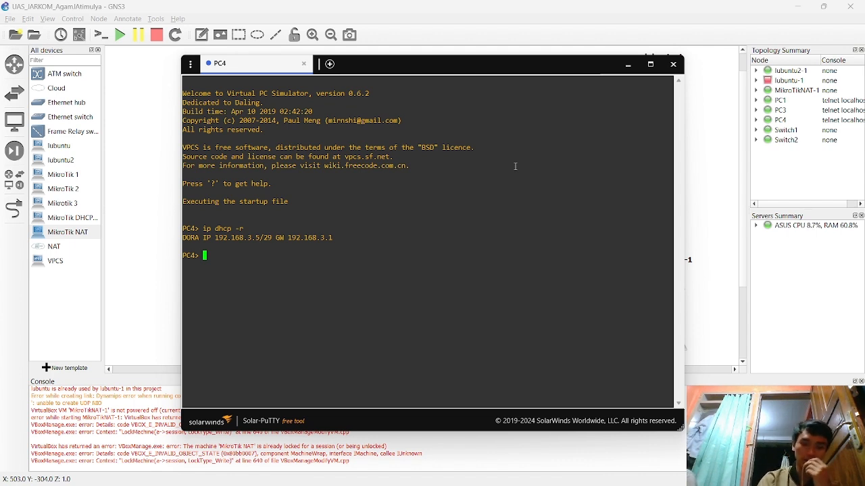
pyautogui.write('save')
pyautogui.press('Return')
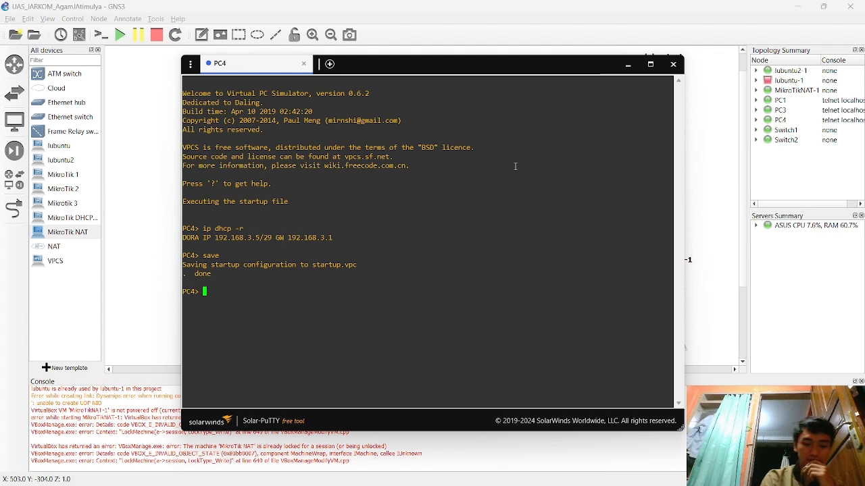
pyautogui.write('show')
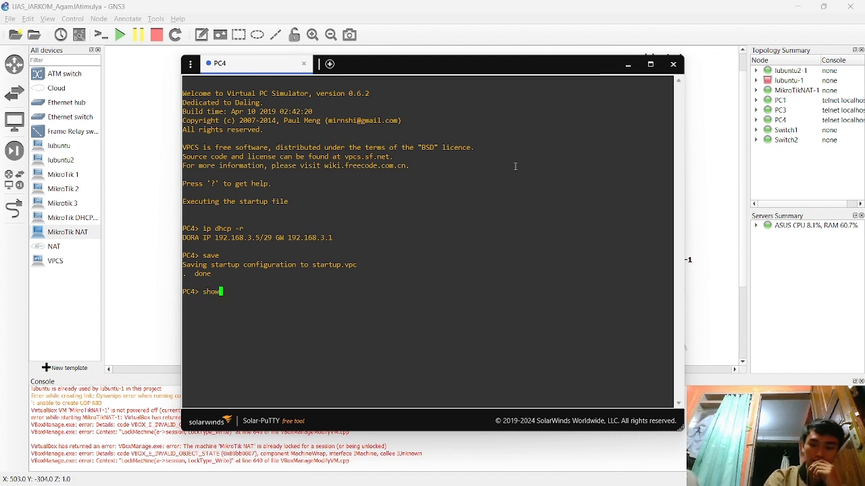
pyautogui.press('Return')
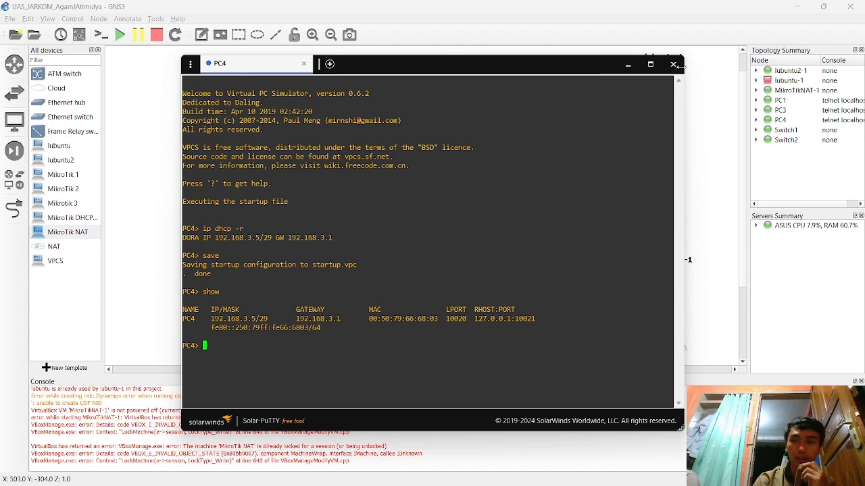
pyautogui.write('ping google.com')
pyautogui.press('Return')
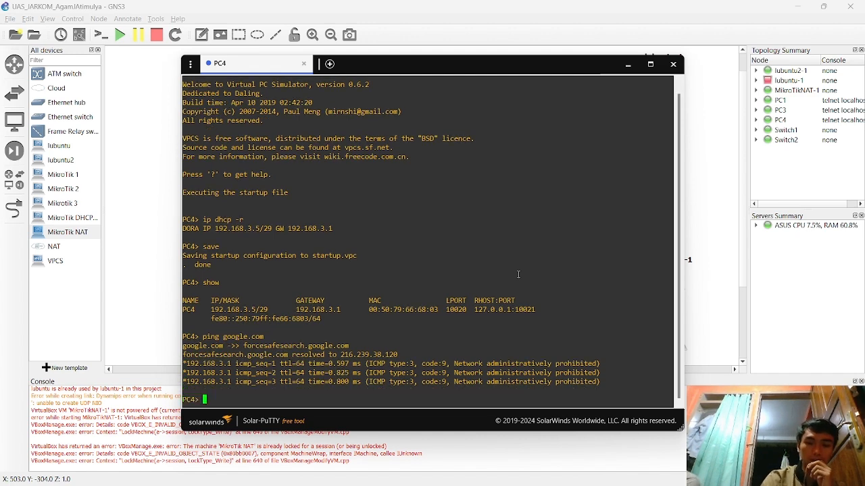
# - Start the lubuntu-1 virtual machine node from the GNS3 topology
pyautogui.click(730, 234)
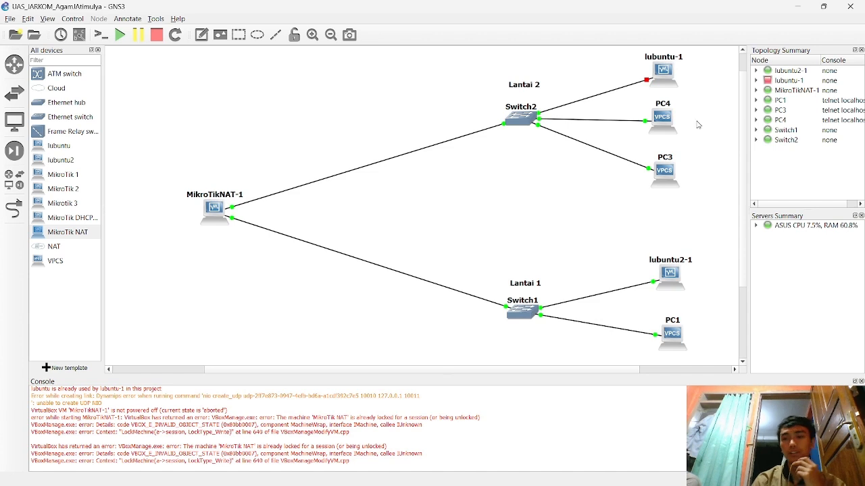
pyautogui.rightClick(668, 77)
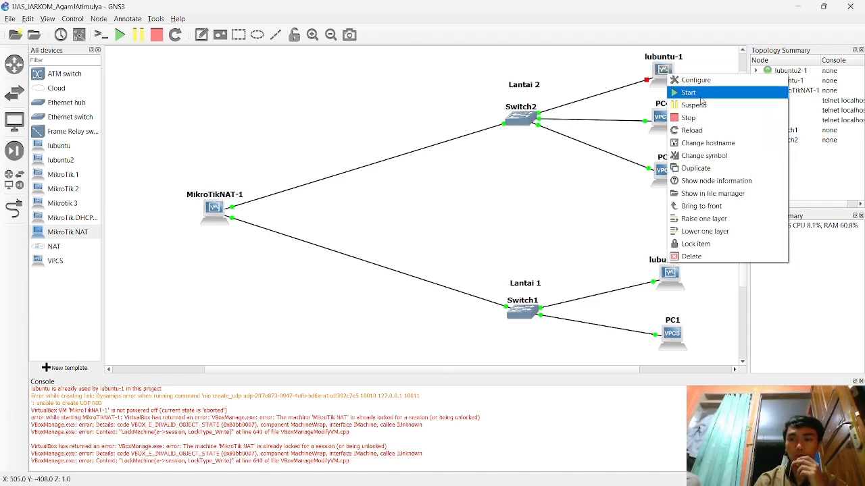
pyautogui.click(701, 95)
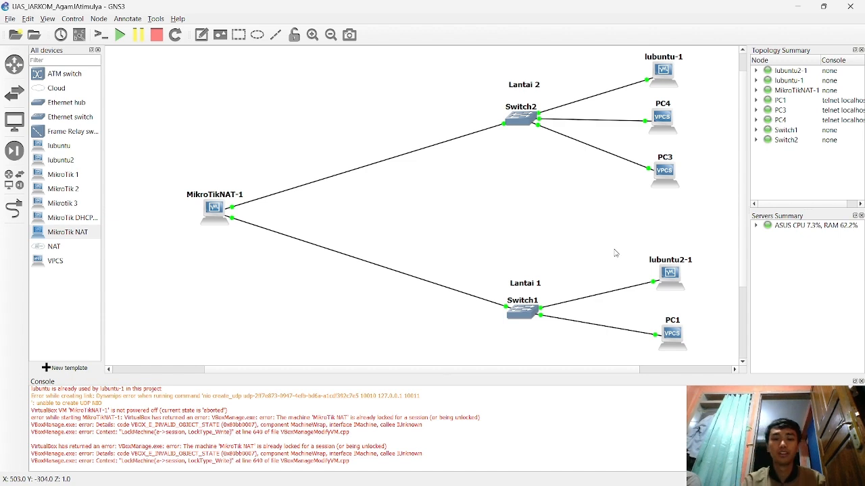
pyautogui.moveTo(576, 482)
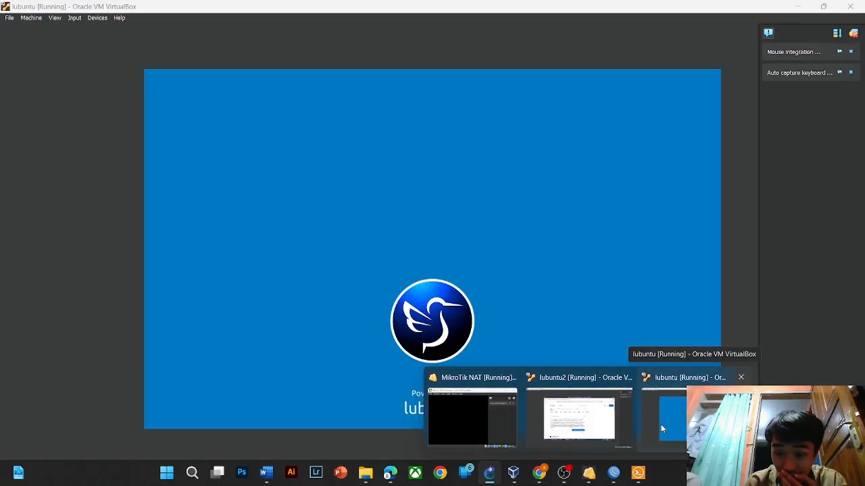
# - Dismiss lubuntu's upgrade prompt and confirm Sambungan kabel 1 gets IPv4 automatically via DHCP
pyautogui.click(661, 424)
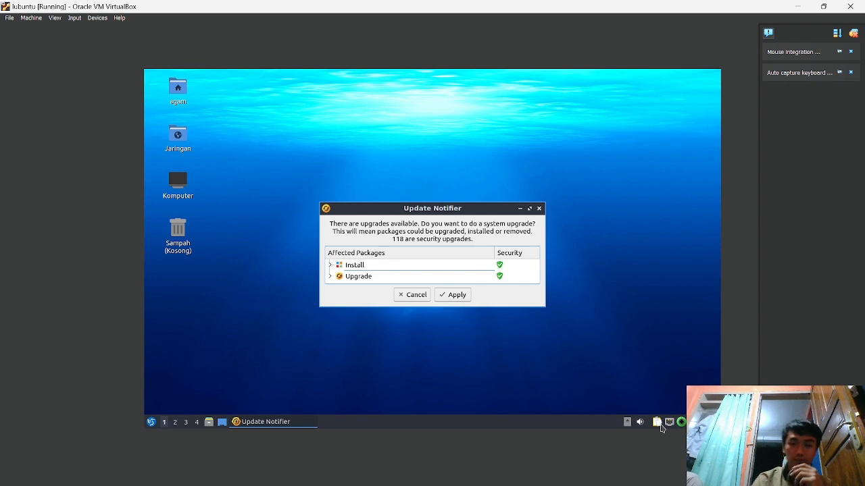
pyautogui.click(539, 208)
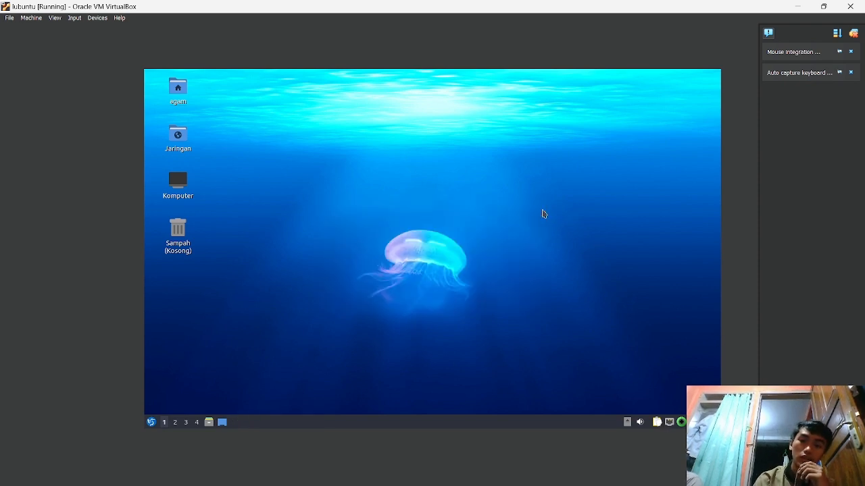
pyautogui.click(157, 422)
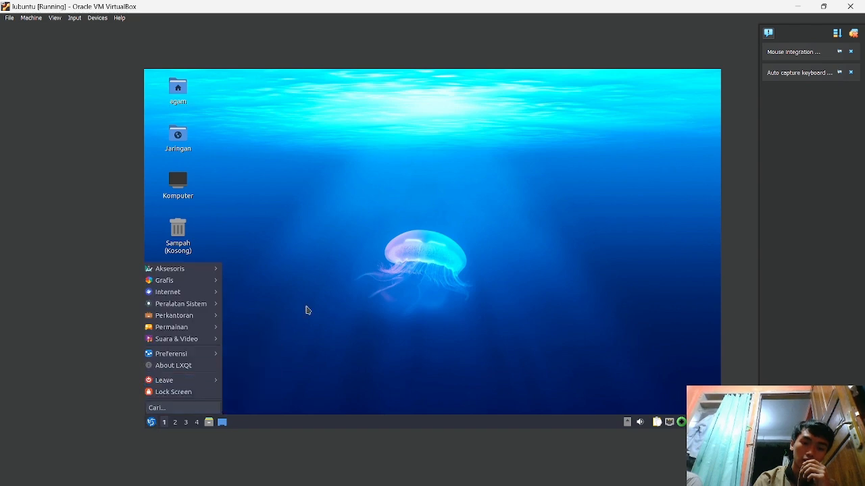
pyautogui.moveTo(196, 354)
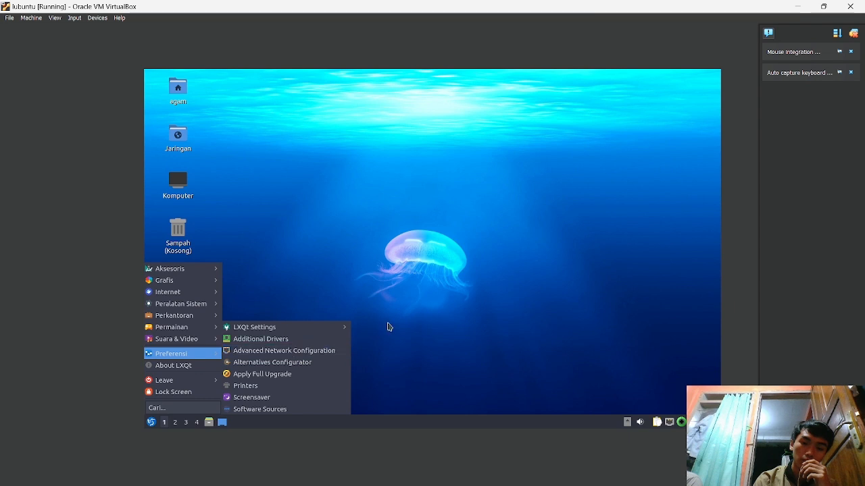
pyautogui.click(270, 351)
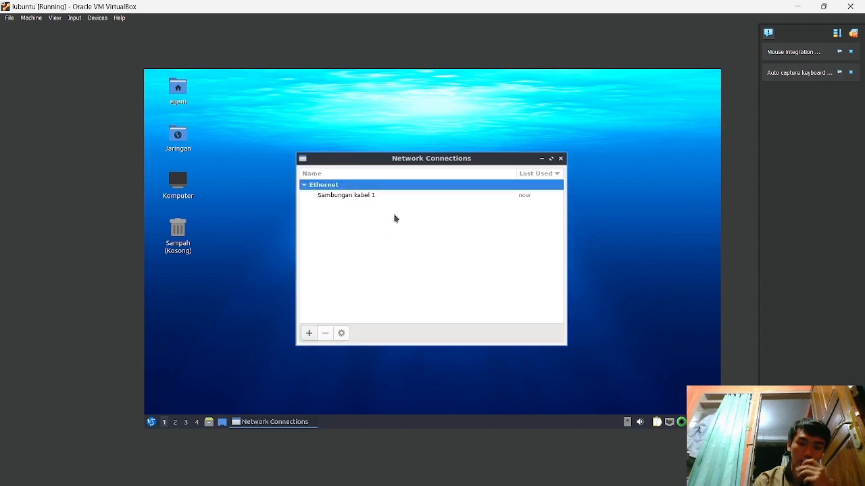
pyautogui.doubleClick(392, 195)
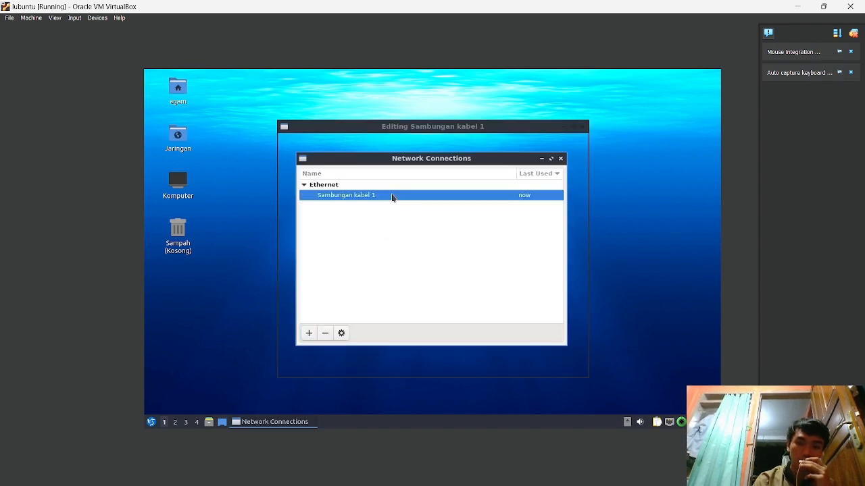
pyautogui.click(492, 168)
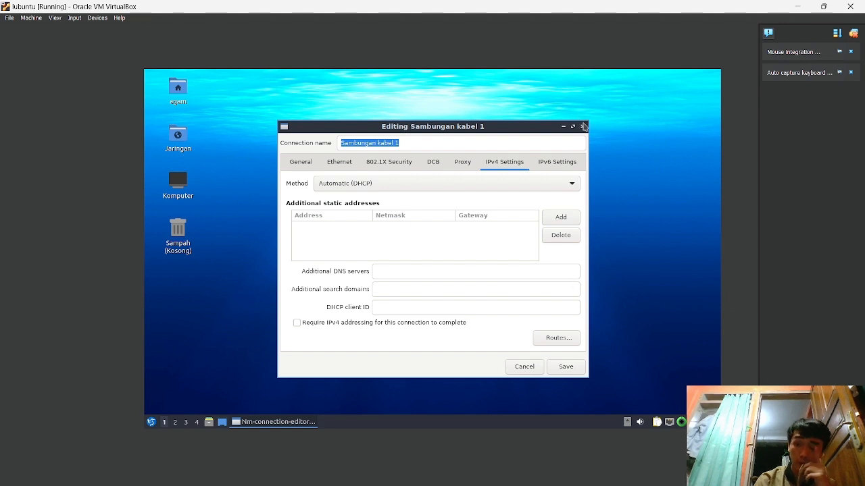
pyautogui.click(582, 126)
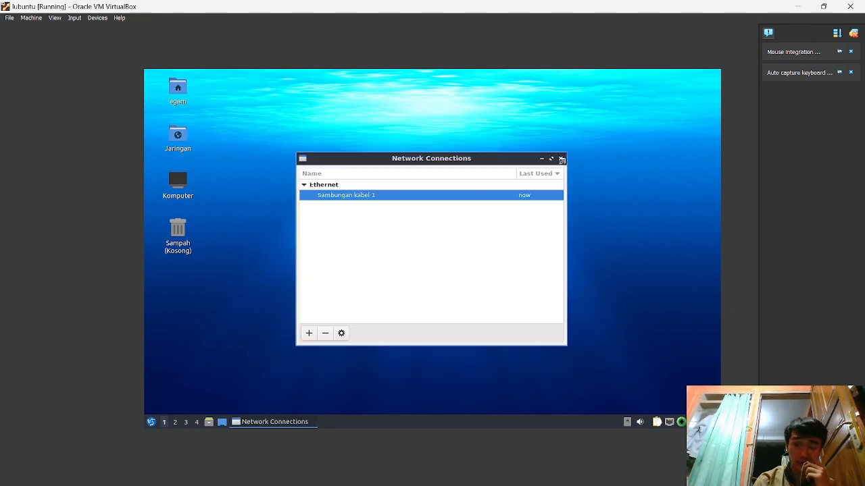
pyautogui.click(560, 159)
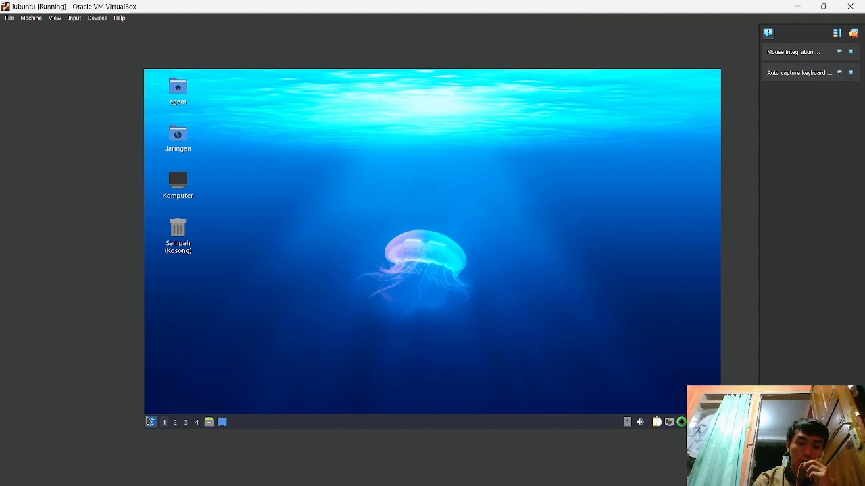
pyautogui.click(151, 422)
# - Launch Firefox Web Browser from the lubuntu Internet menu
pyautogui.moveTo(202, 292)
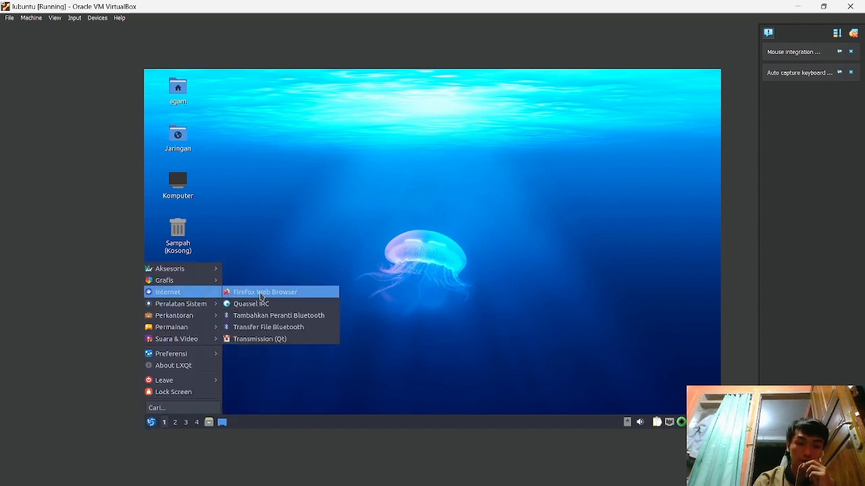
pyautogui.click(261, 294)
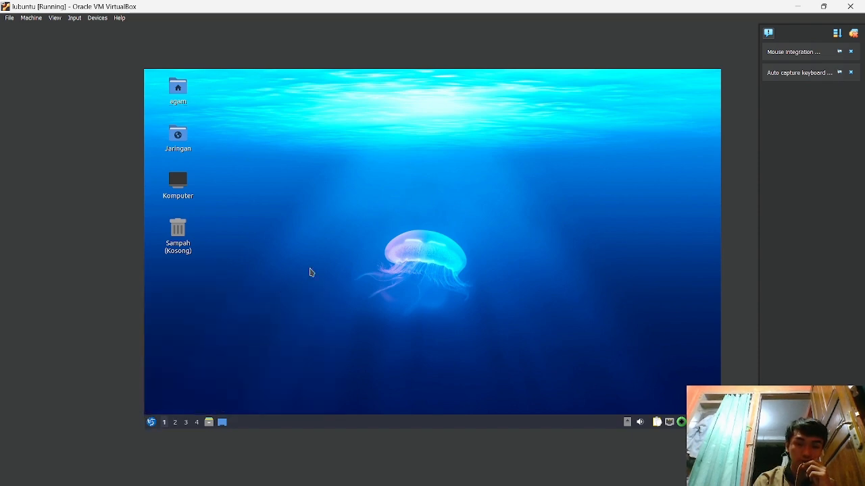
pyautogui.click(151, 422)
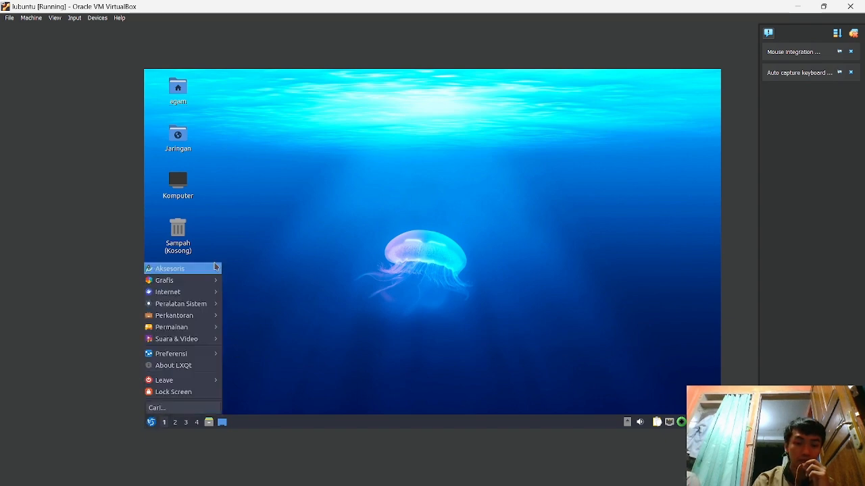
pyautogui.moveTo(189, 280)
pyautogui.click(425, 193)
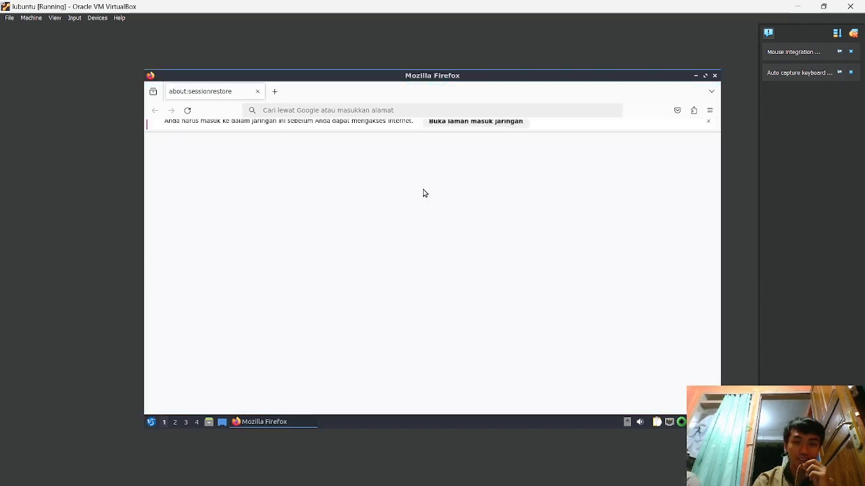
pyautogui.click(443, 107)
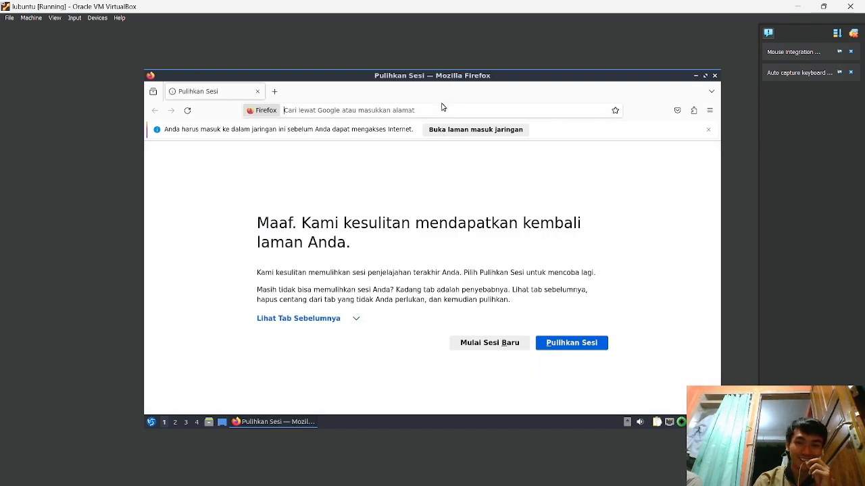
# - Browse to 192.168.3.1 and open the hotspot's network login page
pyautogui.click(442, 107)
pyautogui.write('192.168.1.1/')
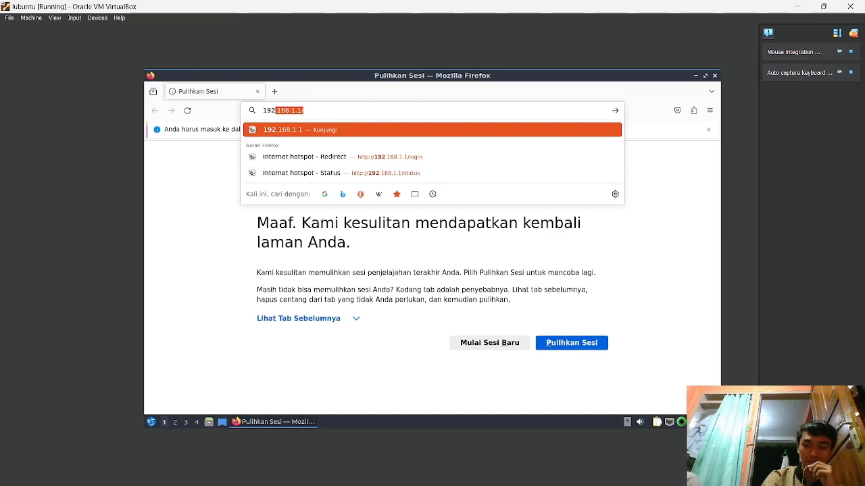
pyautogui.press('Up')
pyautogui.press('BackSpace')
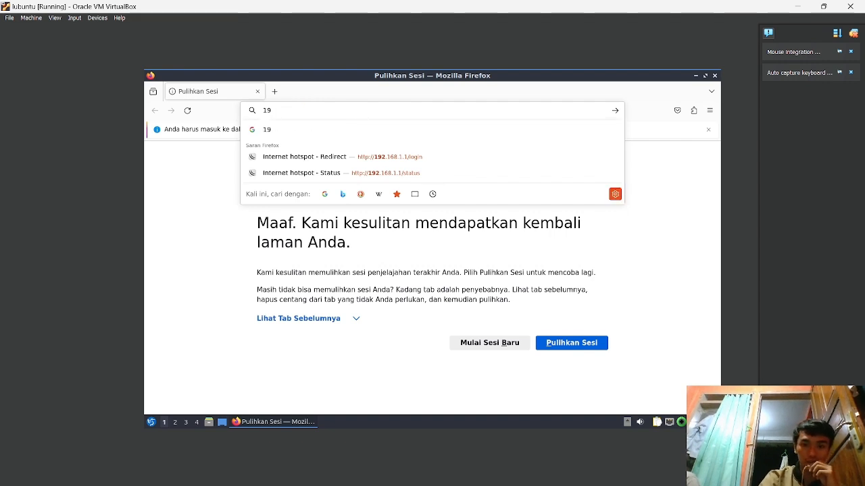
pyautogui.write('2.')
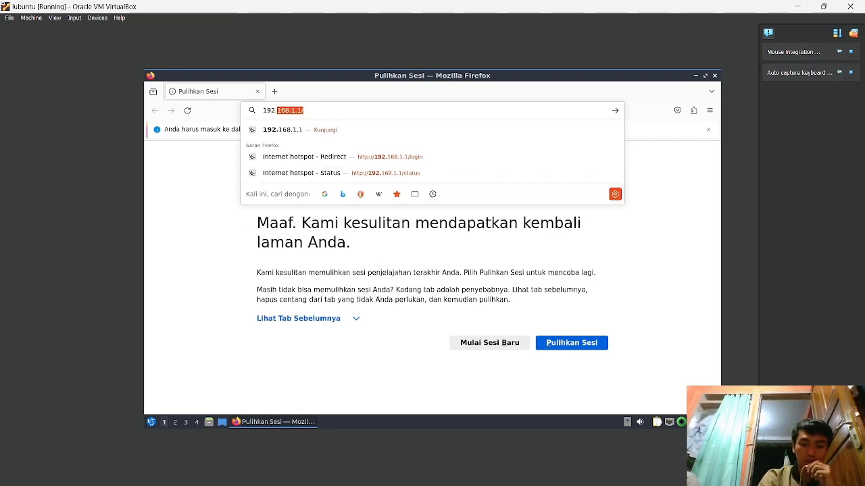
pyautogui.write('168.3.1')
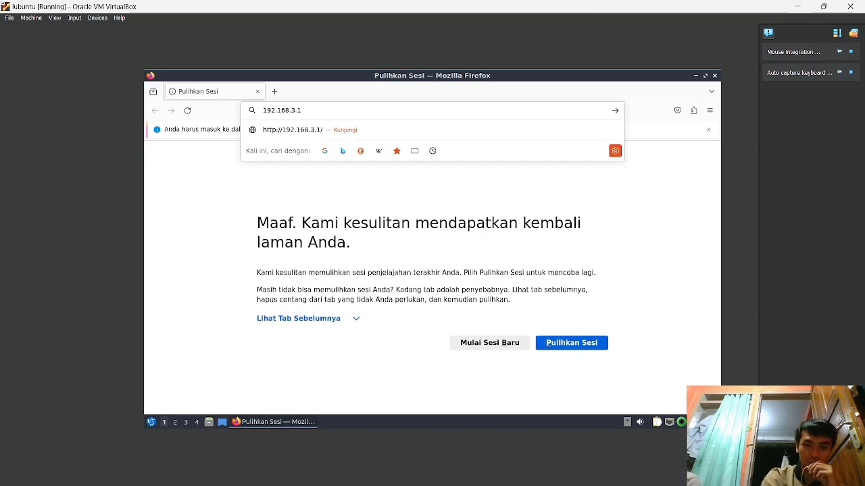
pyautogui.press('Return')
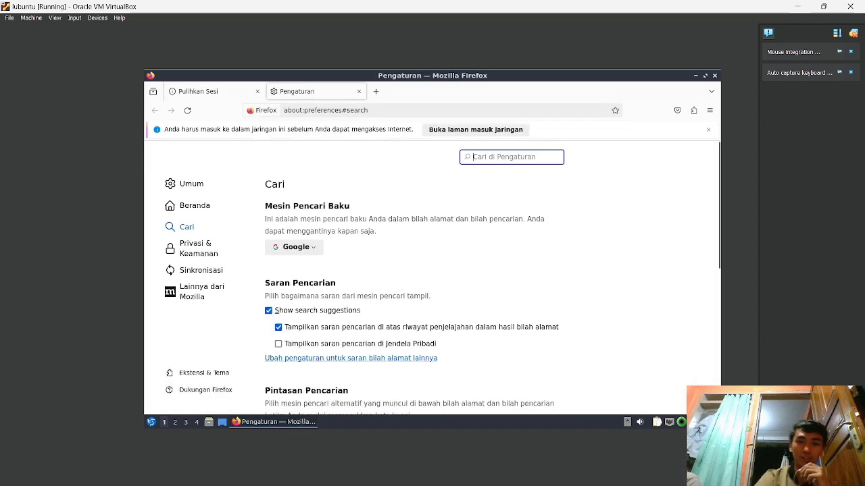
pyautogui.click(211, 91)
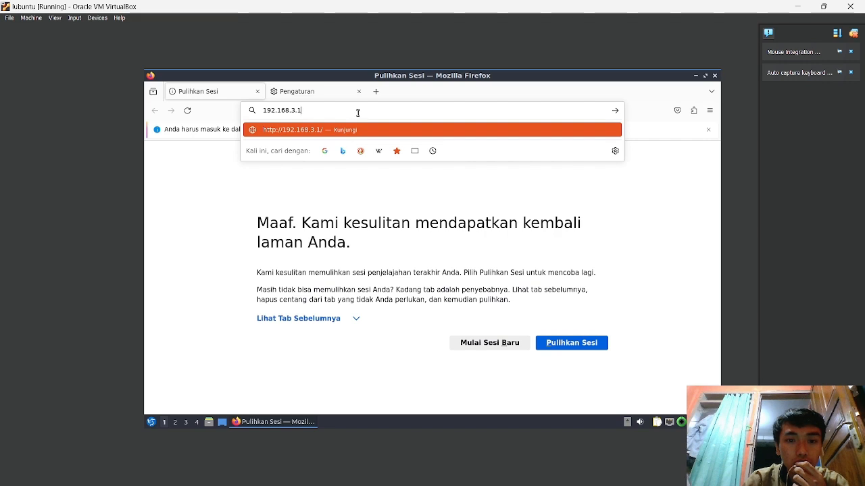
pyautogui.click(338, 98)
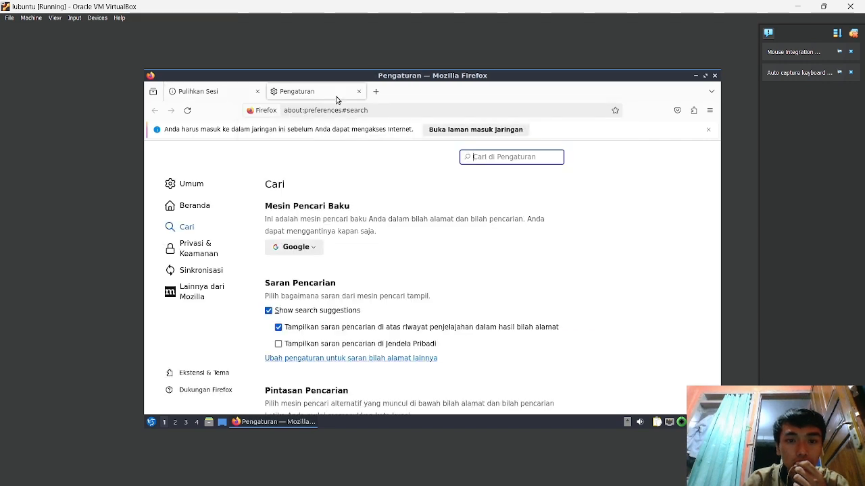
pyautogui.click(445, 131)
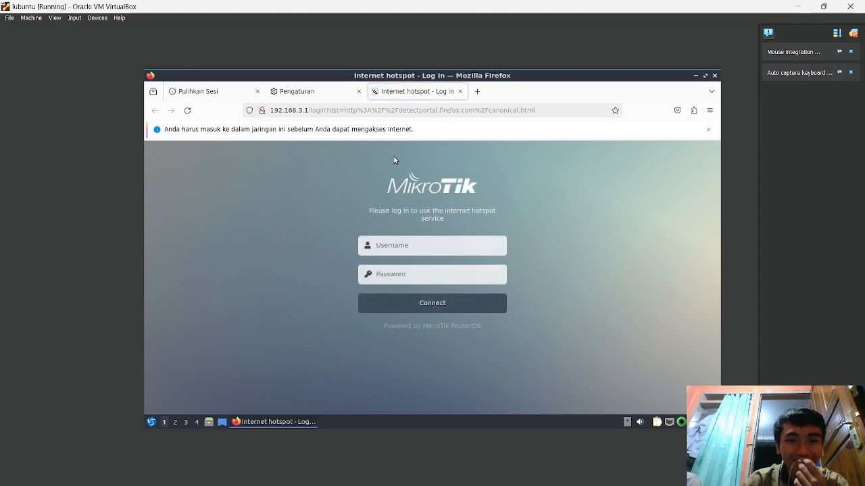
# - Begin the login username, checking the admin2 user's details in WinBox
pyautogui.click(401, 246)
pyautogui.write('admin')
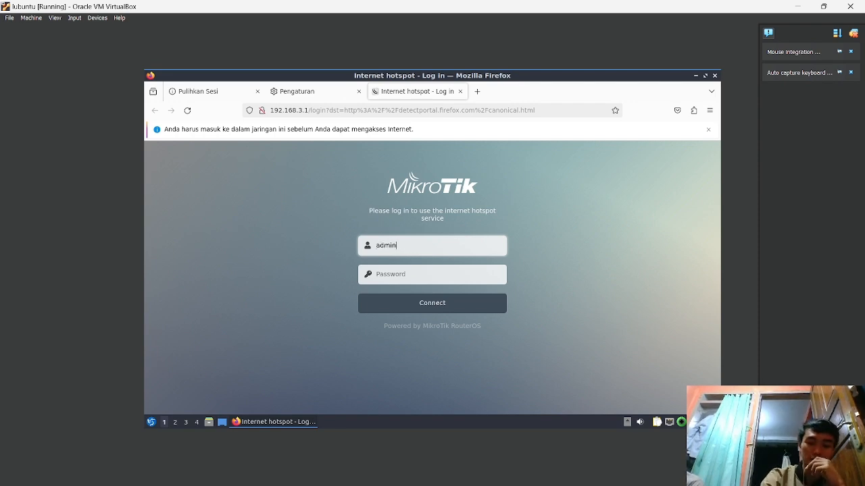
pyautogui.press('super+Tab')
pyautogui.press('Right')
pyautogui.press('Right')
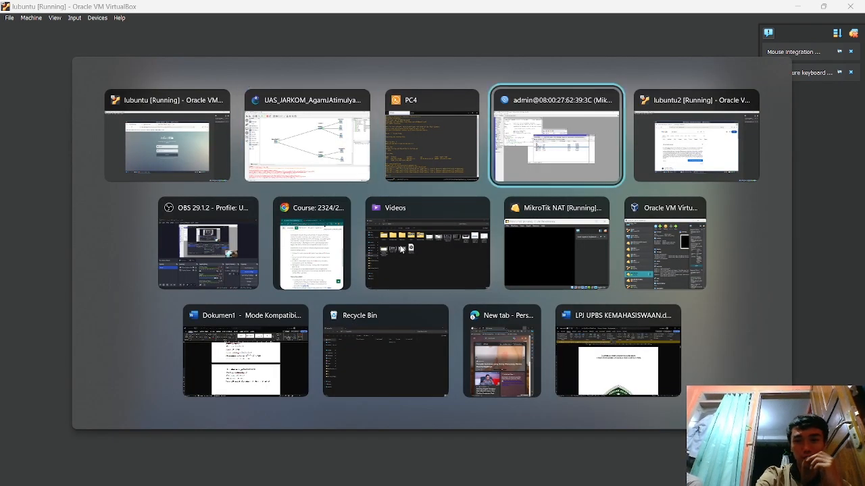
pyautogui.press('Return')
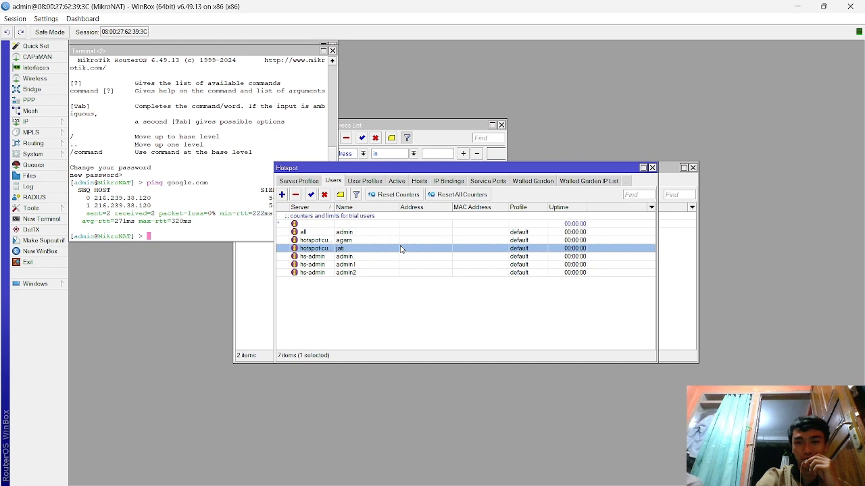
pyautogui.click(359, 273)
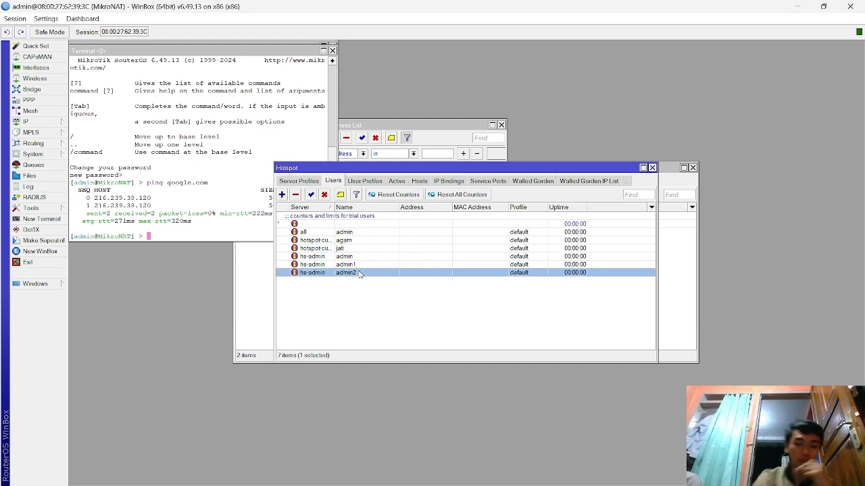
pyautogui.hotkey('alt', 'Tab')
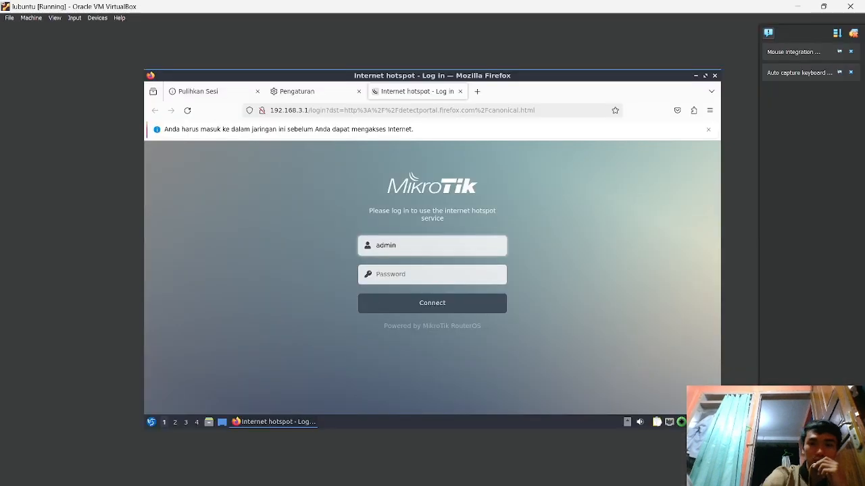
# - Complete the username admin2, enter its password, and submit the hotspot login
pyautogui.write('2')
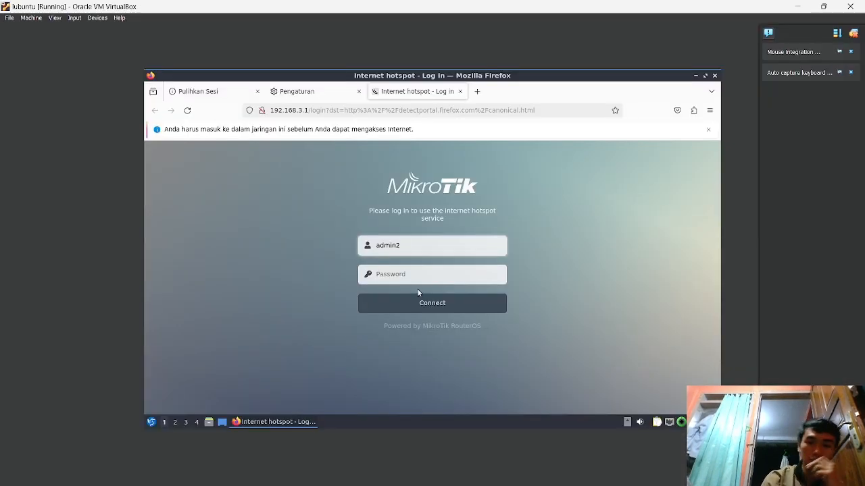
pyautogui.click(417, 277)
pyautogui.write('••')
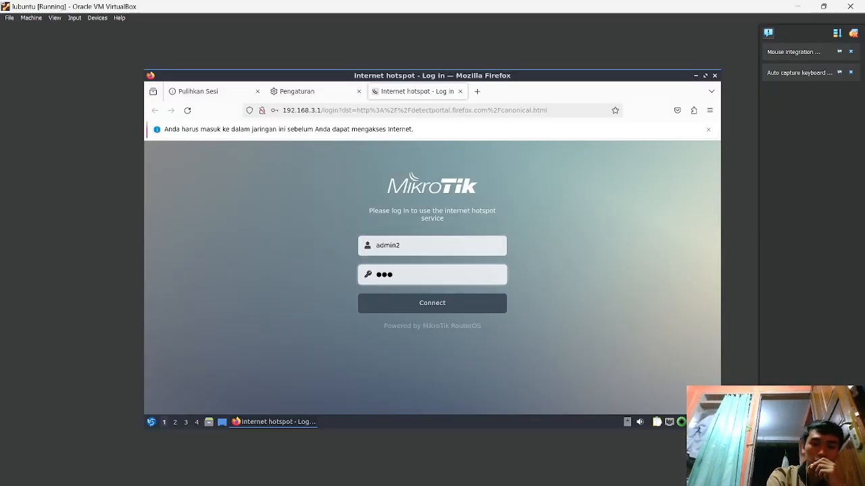
pyautogui.press('Return')
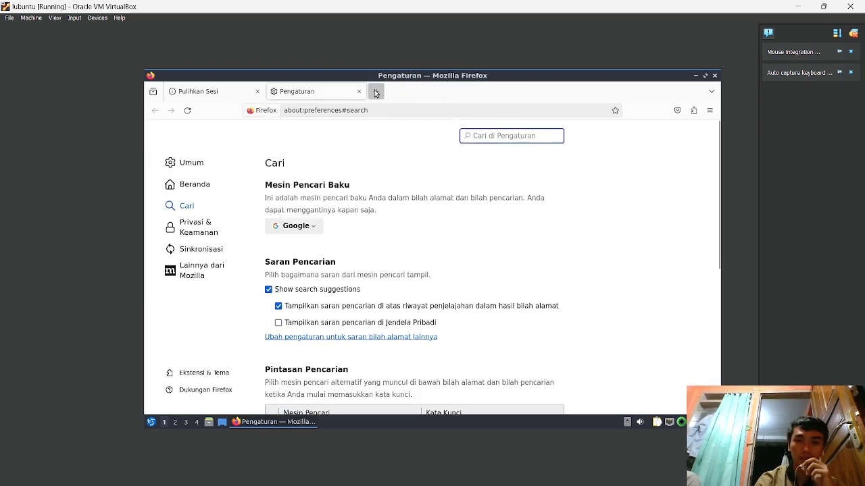
# - Search Google for 'test speed' in a new Firefox tab
pyautogui.click(376, 92)
pyautogui.write('te')
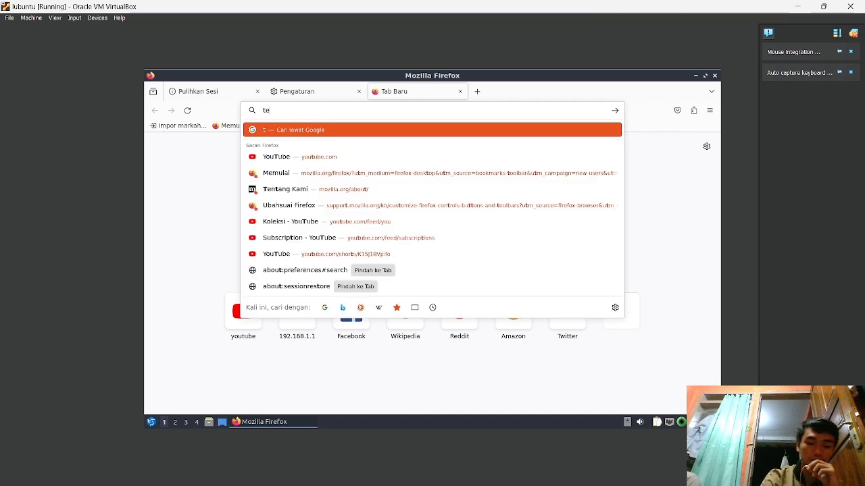
pyautogui.write('st')
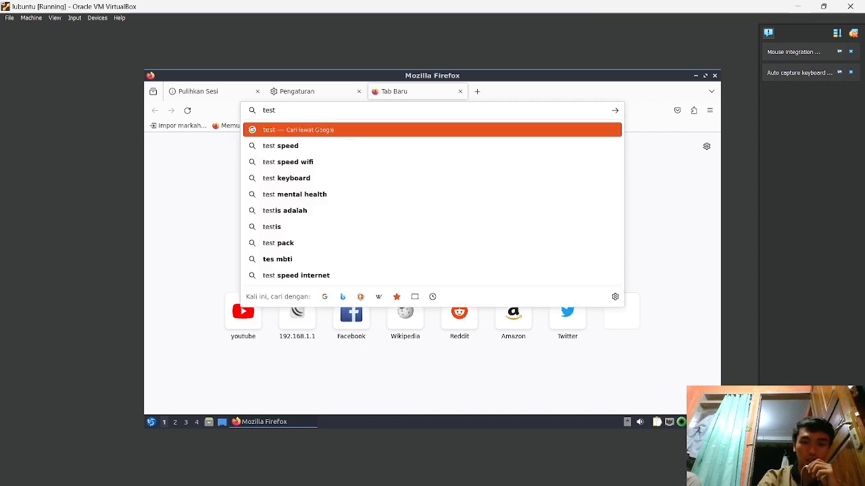
pyautogui.press('Down')
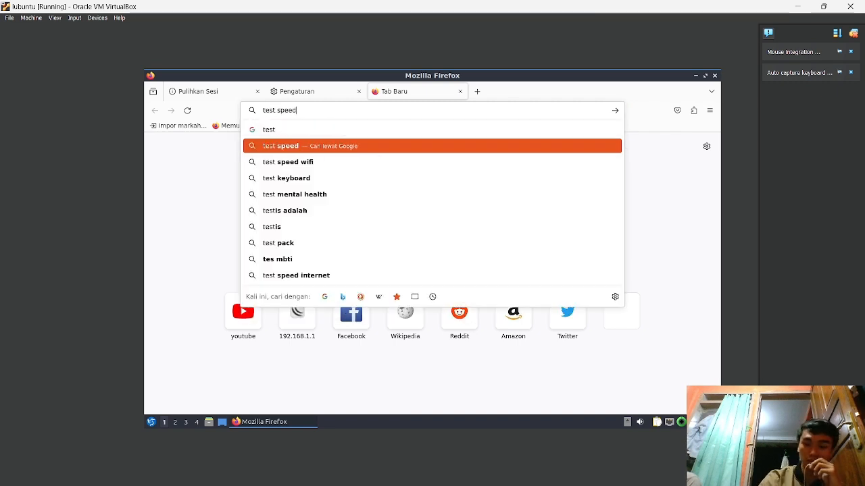
pyautogui.press('Return')
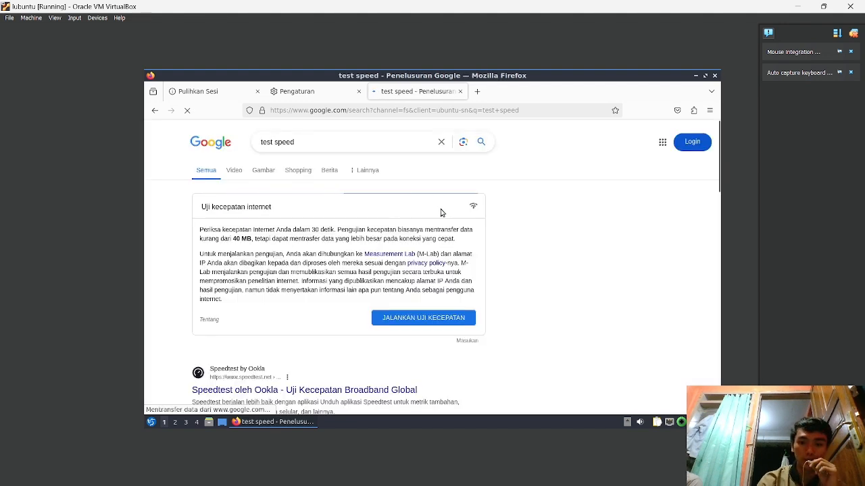
# - Run Google's internet speed test, cancel it at about 2.38 Mbps, and return to WinBox
pyautogui.click(423, 324)
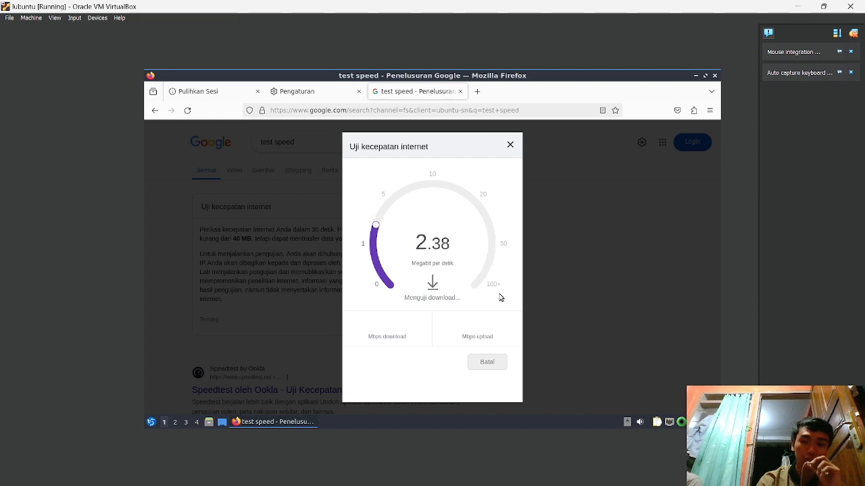
pyautogui.click(489, 365)
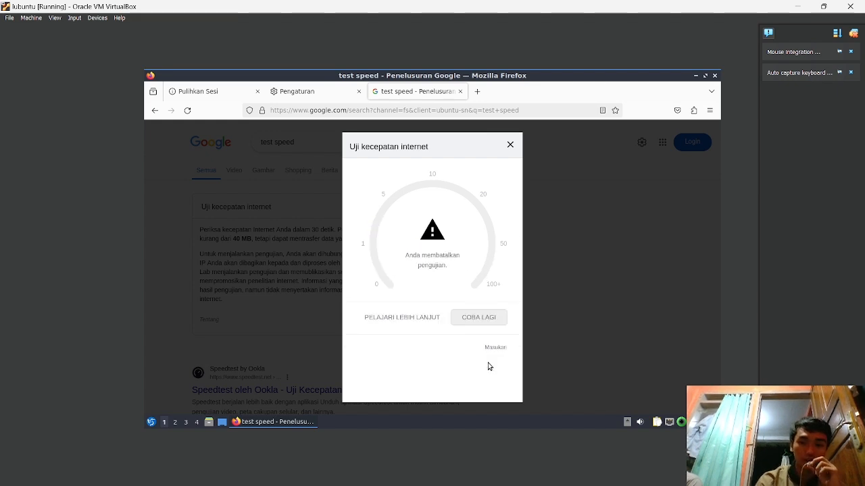
pyautogui.moveTo(505, 484)
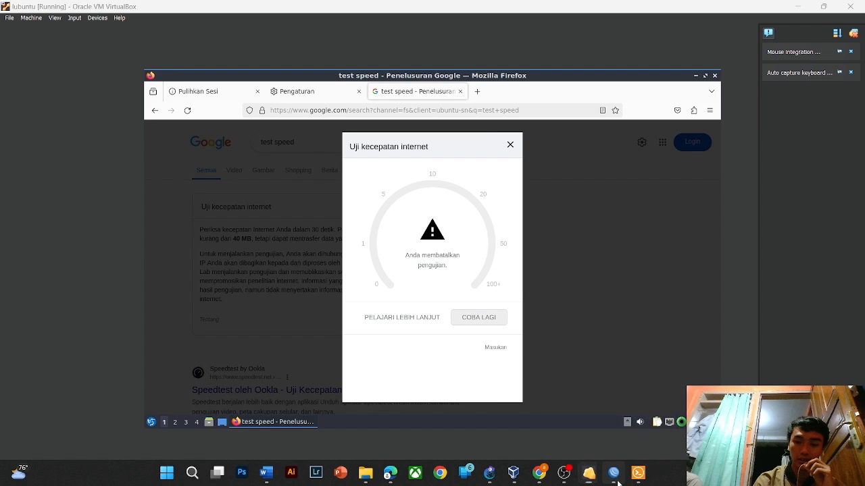
pyautogui.click(616, 477)
# - Give the hsprof3 hotspot server profile a 1M/1M rate limit, matching hsprof2, and save it
pyautogui.click(303, 183)
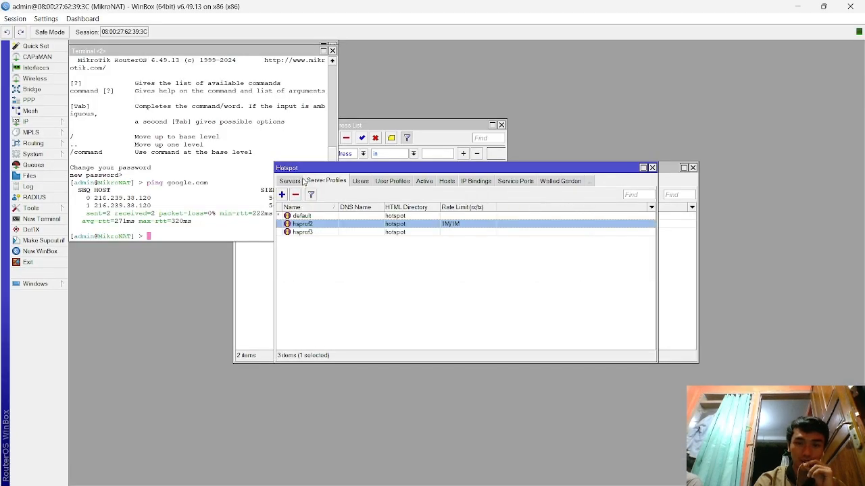
pyautogui.doubleClick(353, 234)
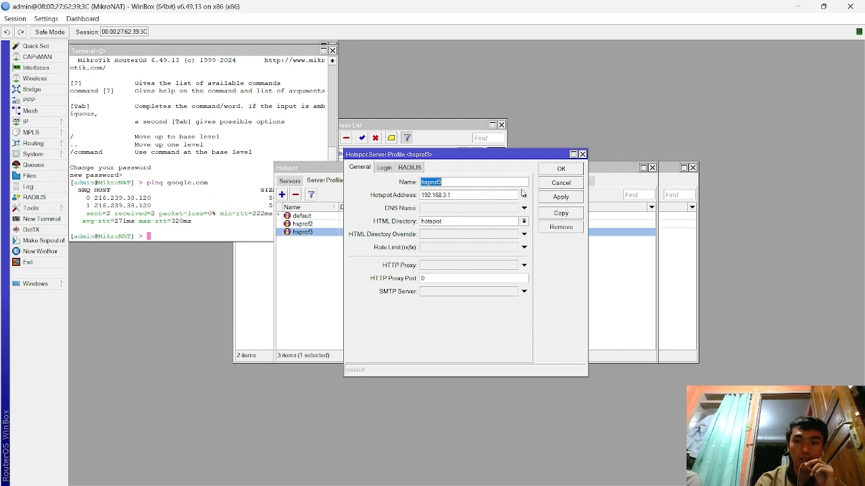
pyautogui.click(436, 247)
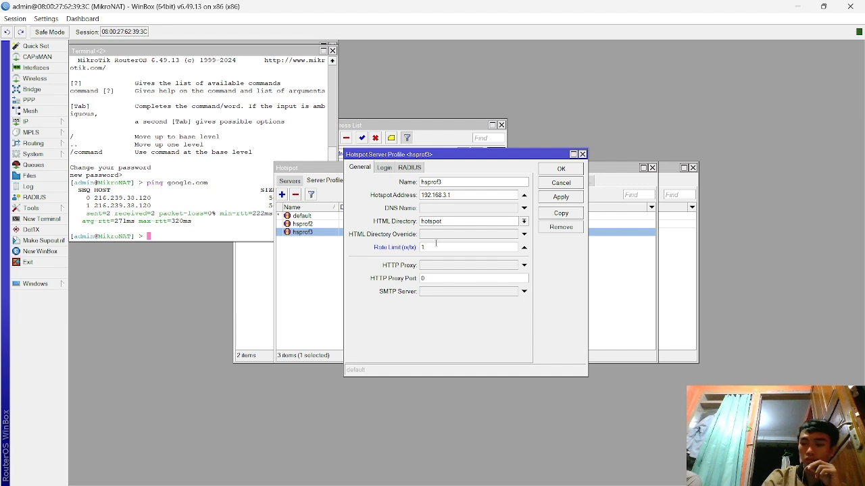
pyautogui.write('1M/1')
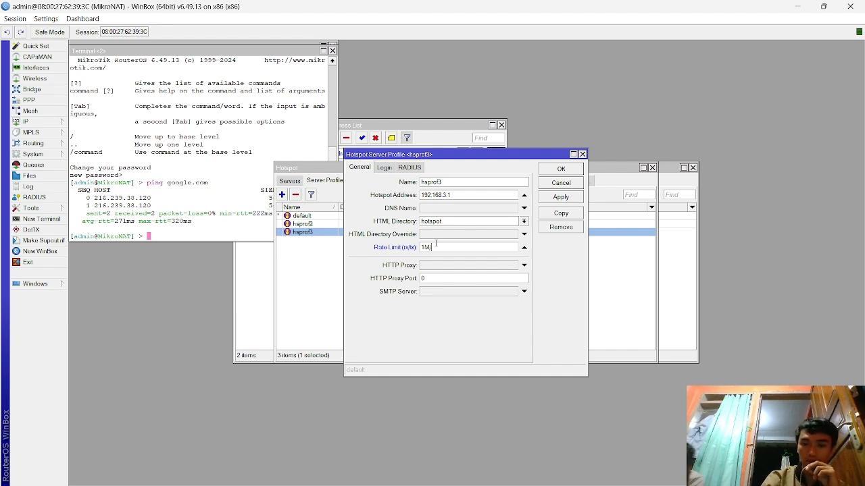
pyautogui.write('M')
pyautogui.click(573, 199)
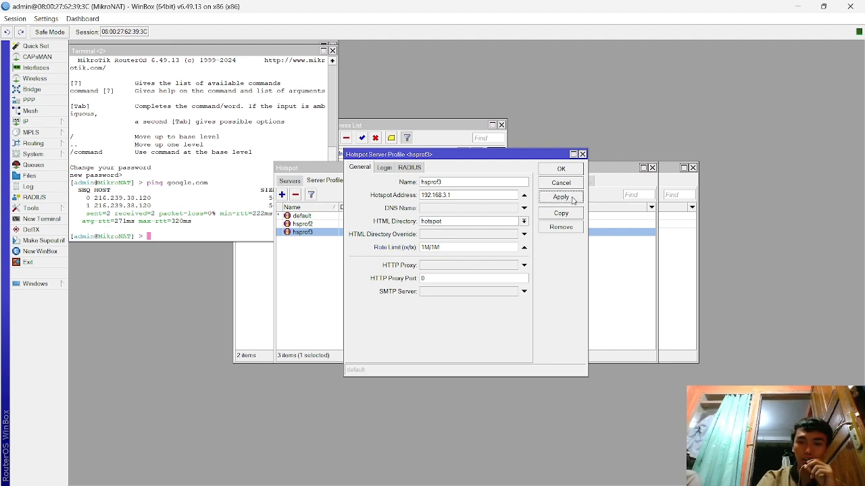
pyautogui.click(557, 170)
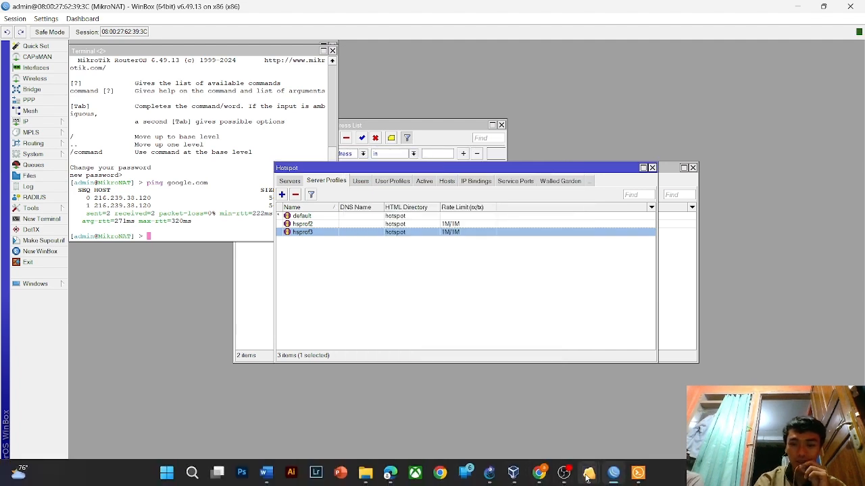
# - Rerun the Firefox speed test, confirm it stays below 1 Mbps (0.94), and minimize the VM
pyautogui.moveTo(617, 477)
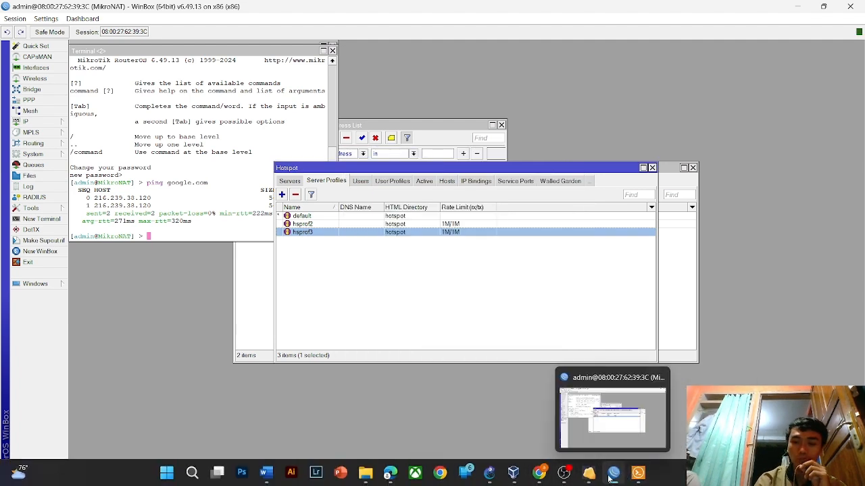
pyautogui.moveTo(588, 475)
pyautogui.click(678, 429)
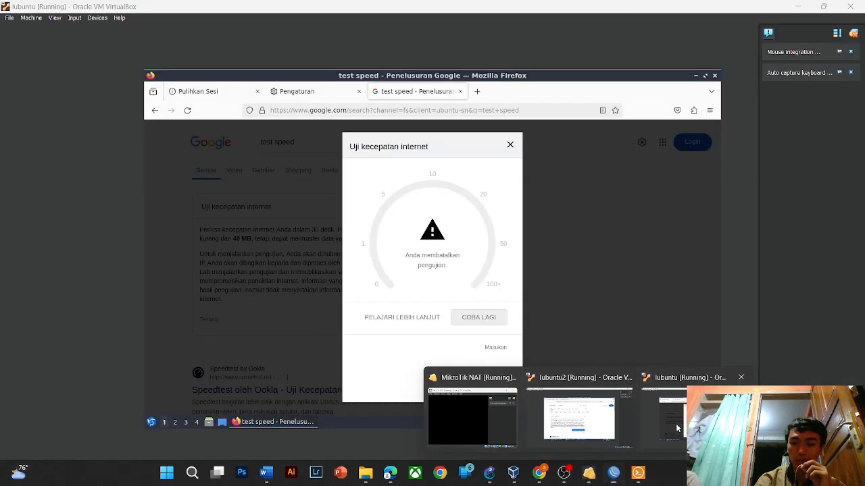
pyautogui.click(492, 323)
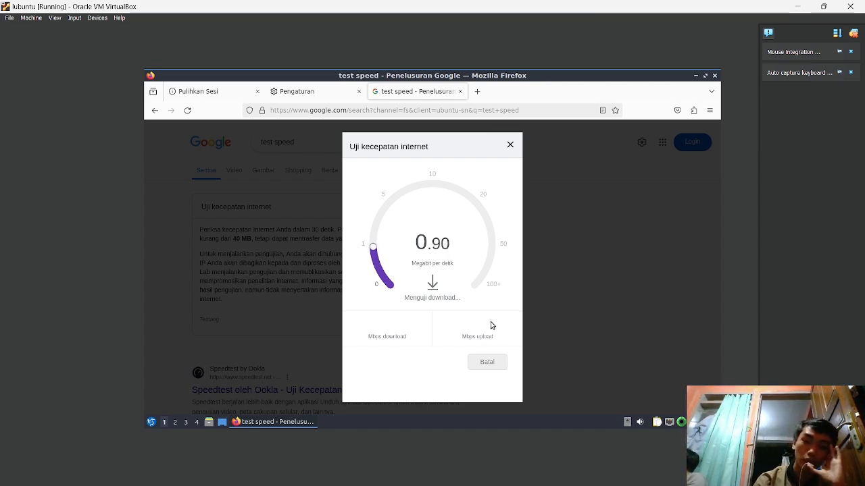
pyautogui.click(487, 362)
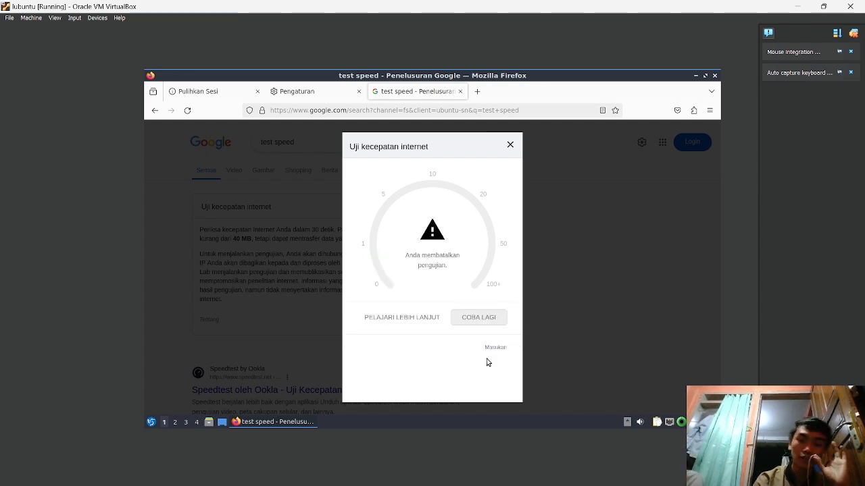
pyautogui.click(511, 144)
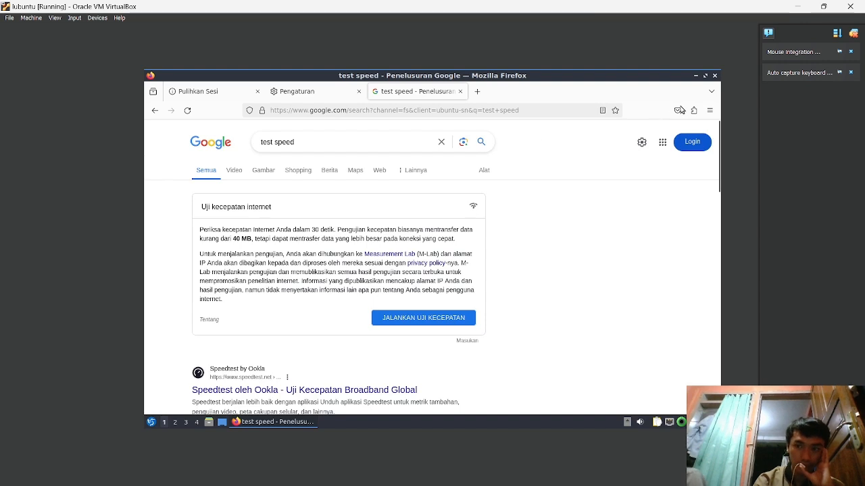
pyautogui.hotkey('alt', 'Tab')
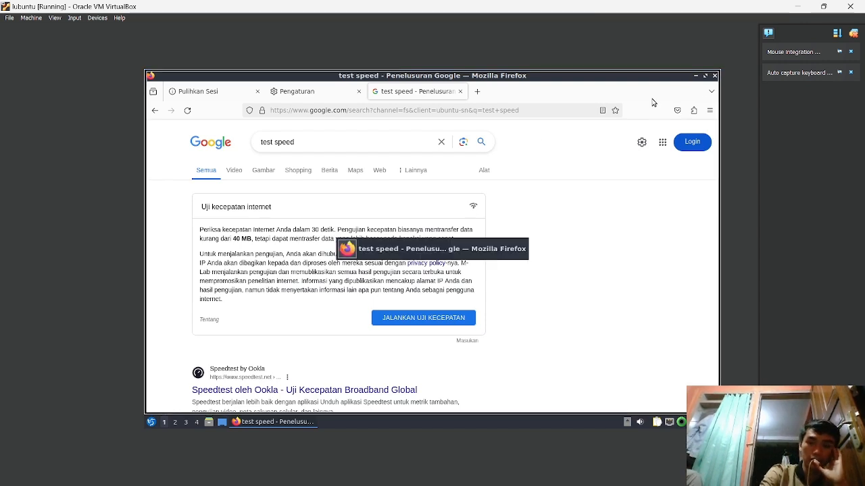
pyautogui.click(797, 6)
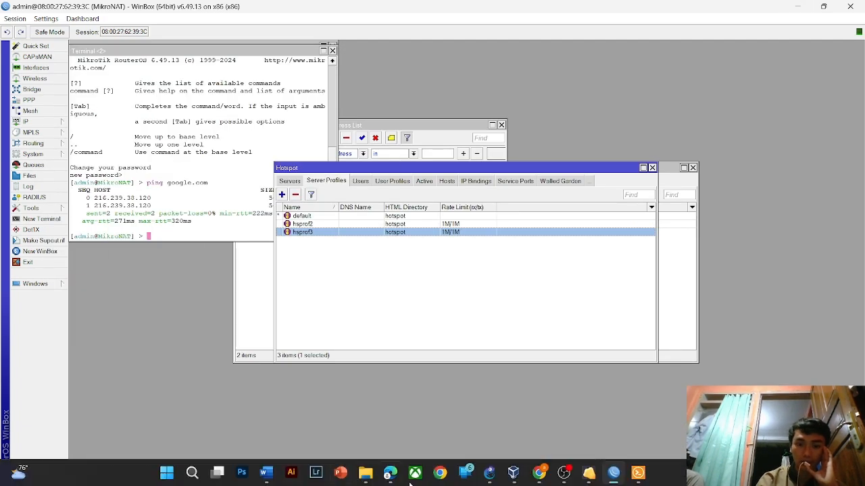
# - Scroll the Chrome course page to the UAS hotspot task list, then switch to OBS
pyautogui.click(545, 481)
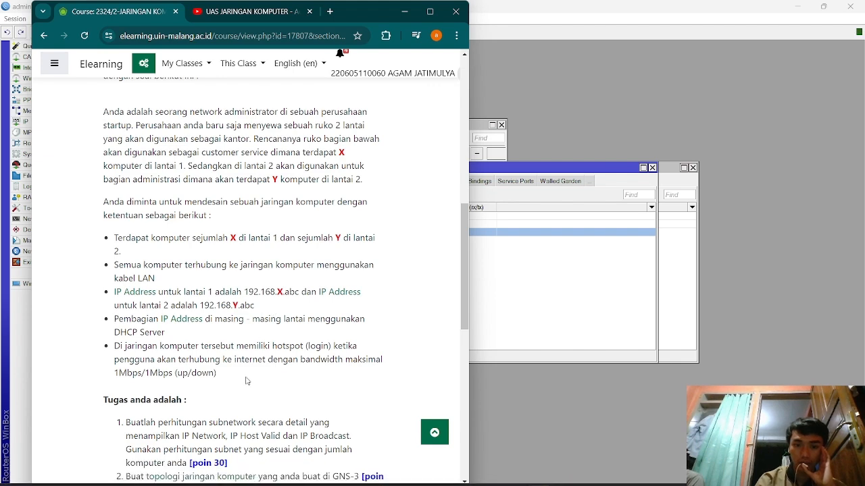
pyautogui.moveTo(464, 291); pyautogui.dragTo(466, 335)
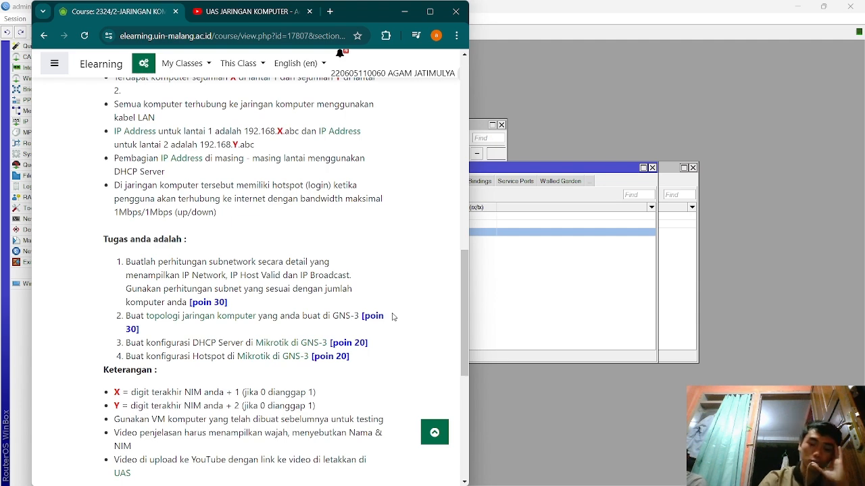
pyautogui.hotkey('alt', 'Tab')
pyautogui.hotkey('alt', 'Tab')
pyautogui.hotkey('alt', 'Tab')
pyautogui.hotkey('alt', 'Tab')
pyautogui.hotkey('alt', 'Tab')
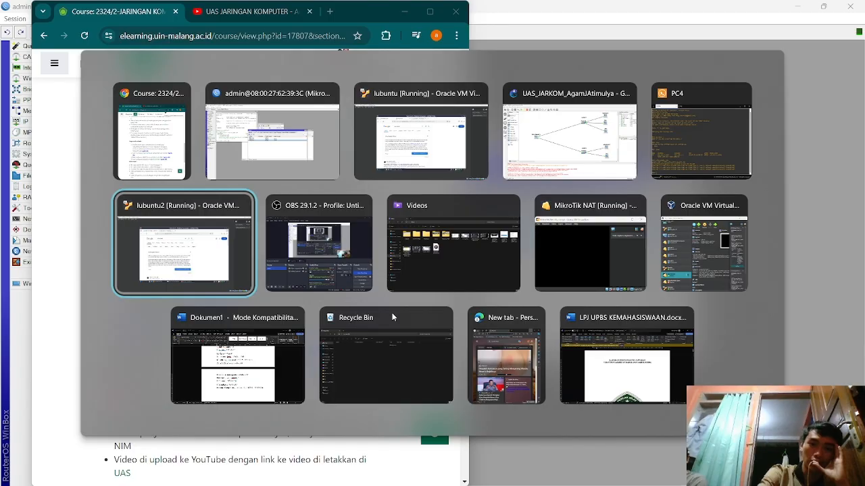
pyautogui.hotkey('alt', 'Tab')
pyautogui.click(702, 345)
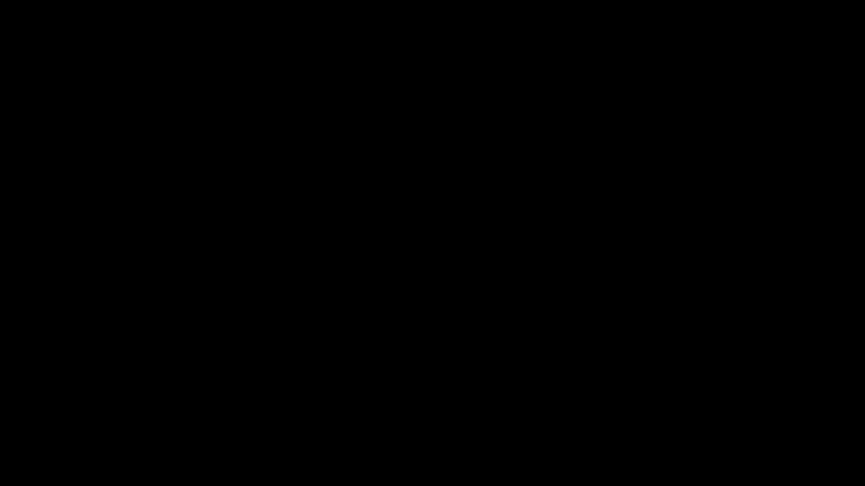